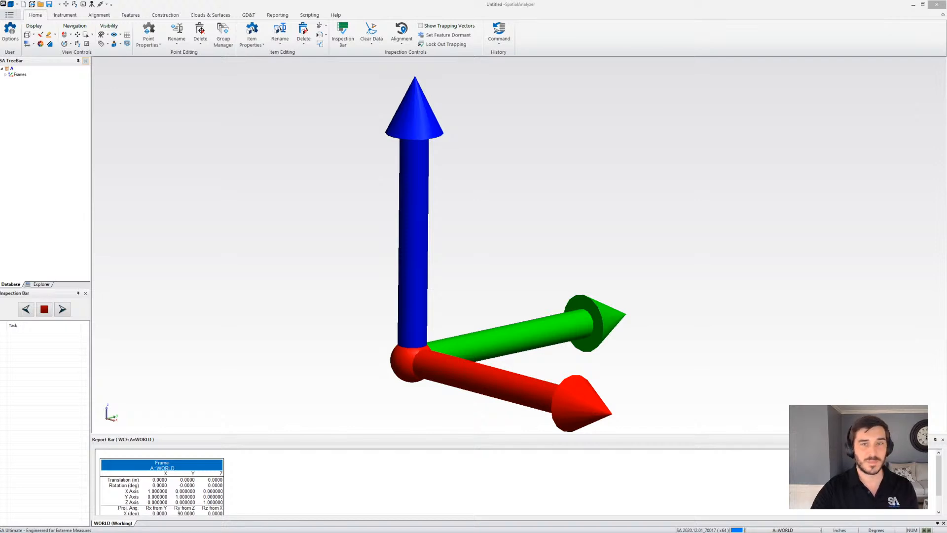
{"action": "left_click", "coordinate": [733, 25]}
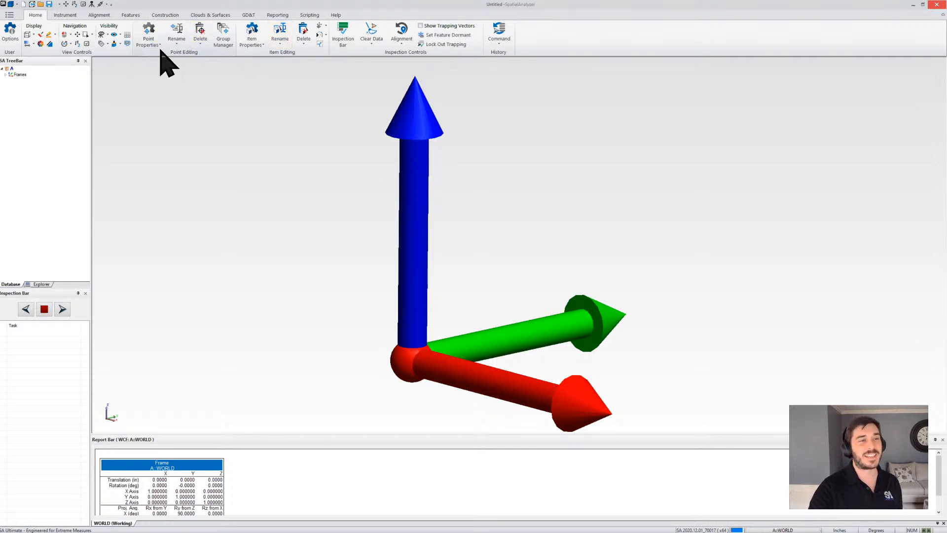
{"action": "left_click", "coordinate": [11, 39]}
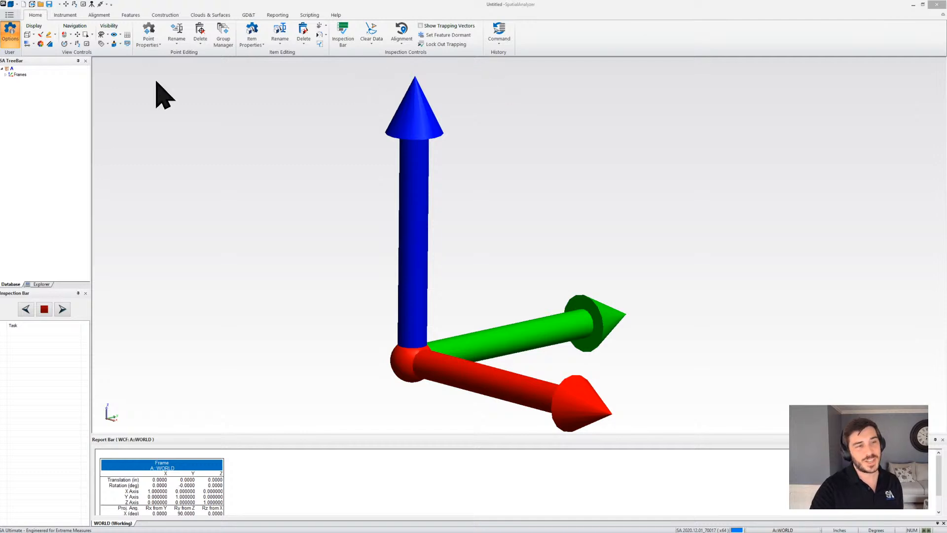
{"action": "left_click", "coordinate": [10, 37]}
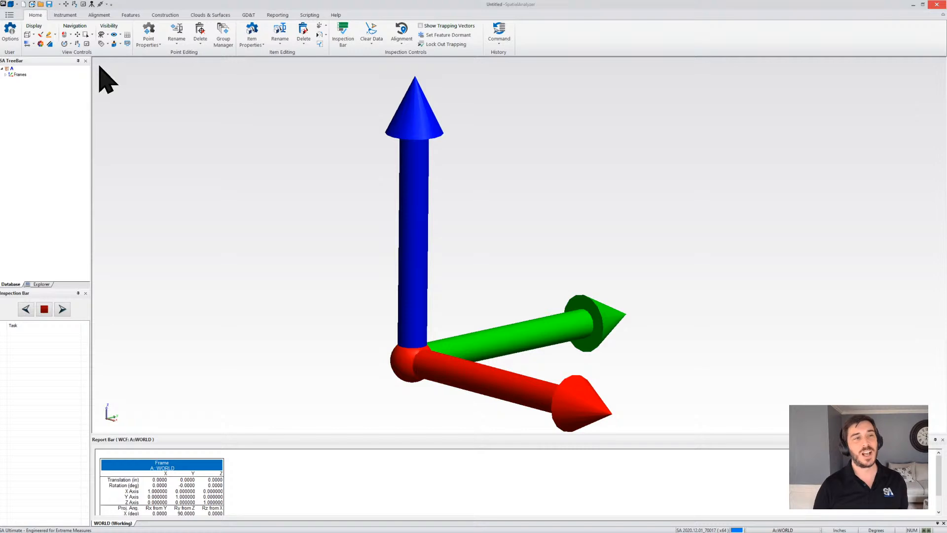
Step: Add a laser tracker instrument to the empty job
{"action": "left_click", "coordinate": [65, 16]}
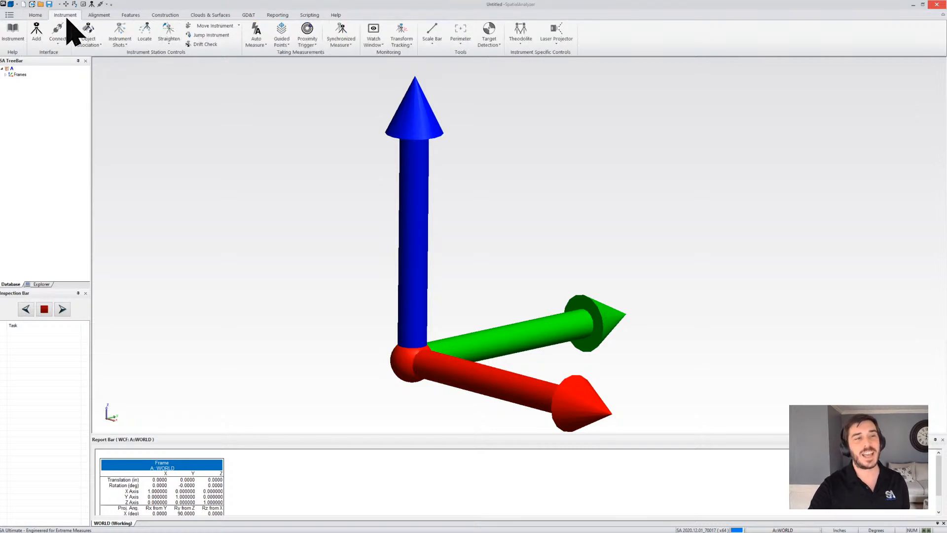
{"action": "left_click", "coordinate": [37, 35]}
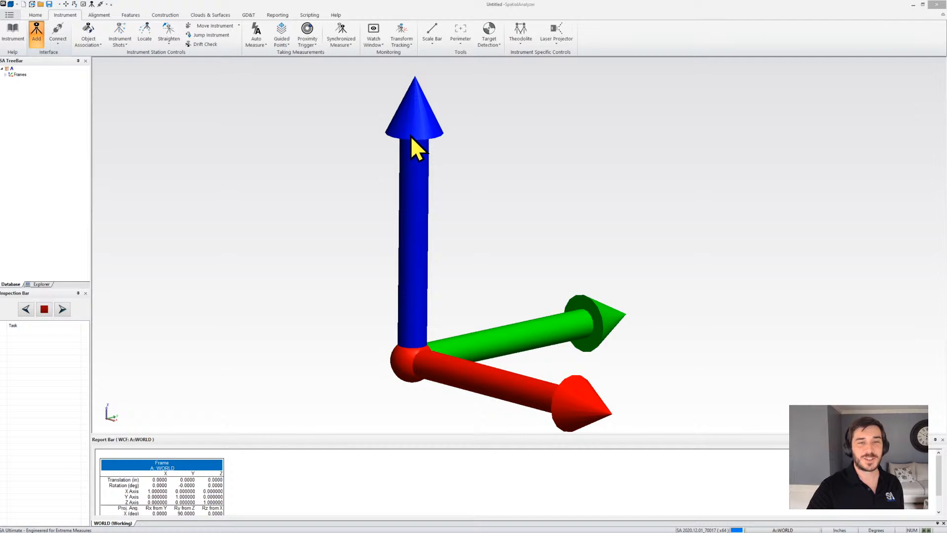
{"action": "left_click", "coordinate": [458, 245]}
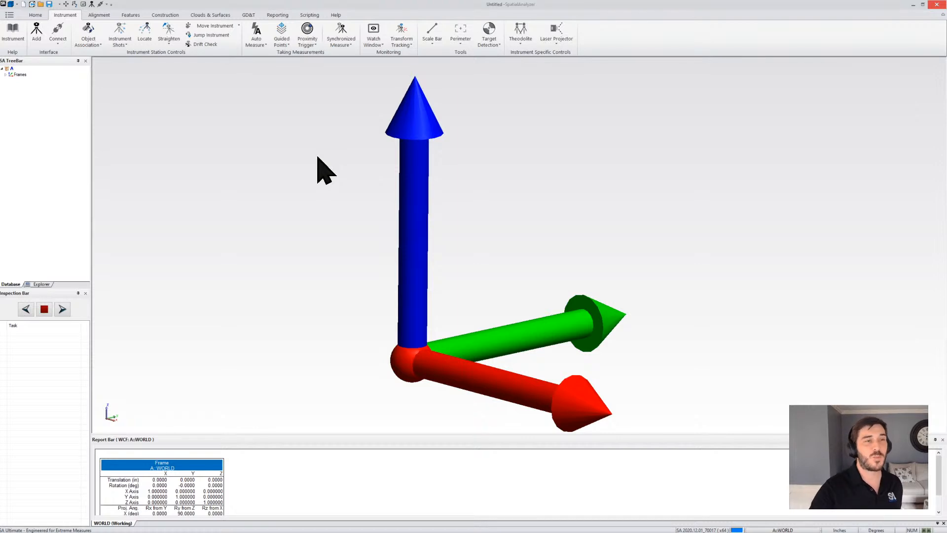
{"action": "left_click", "coordinate": [37, 32]}
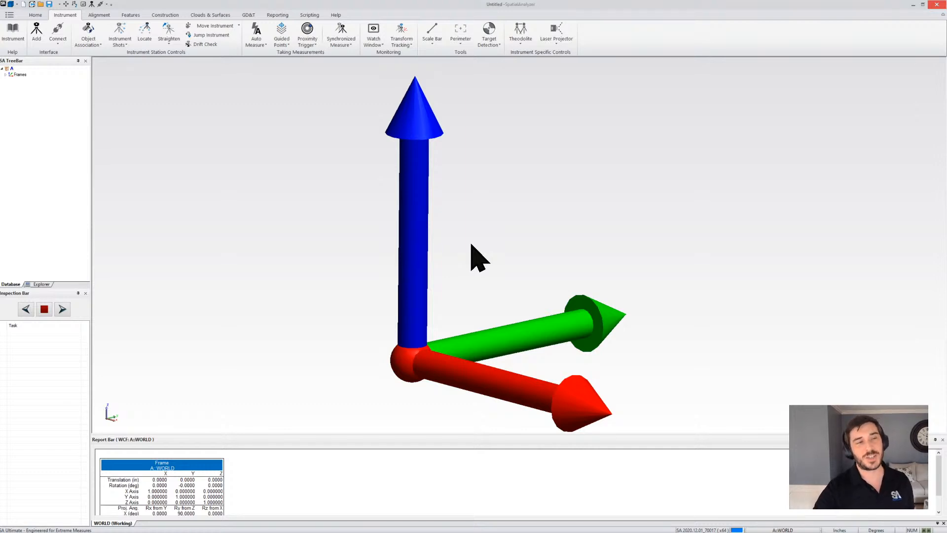
{"action": "left_click", "coordinate": [40, 35]}
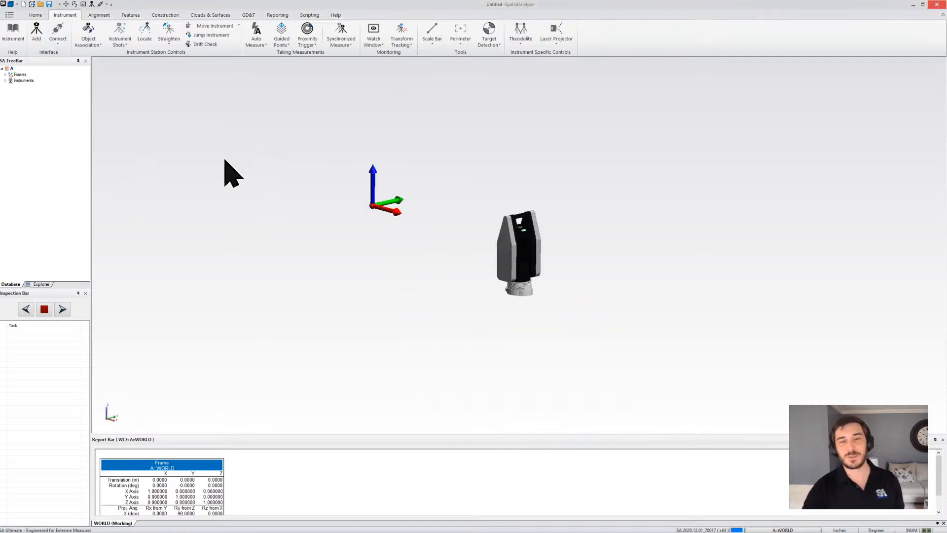
{"action": "left_click_drag", "start_coordinate": [599, 324], "coordinate": [681, 339]}
{"action": "scroll", "coordinate": [514, 180], "scroll_direction": "up", "scroll_amount": 3}
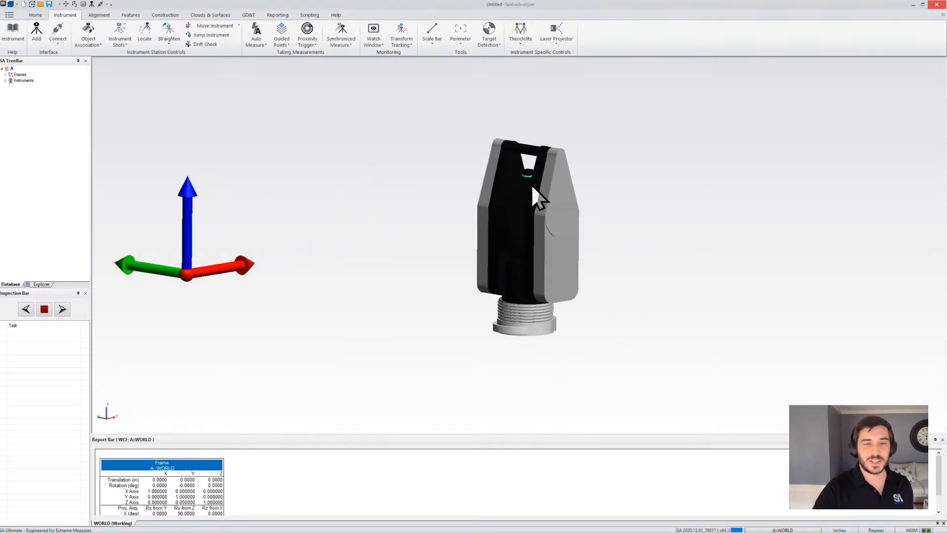
{"action": "scroll", "coordinate": [517, 196], "scroll_direction": "up", "scroll_amount": 3}
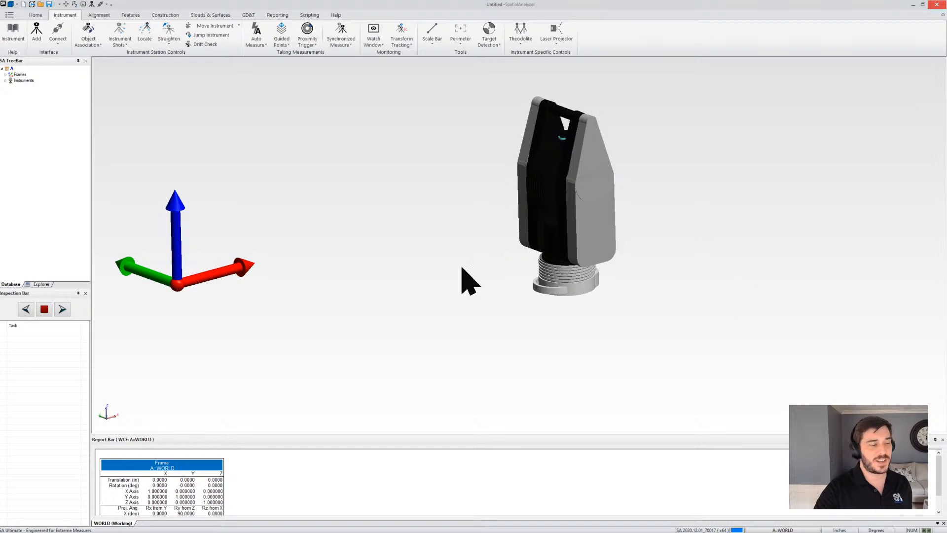
{"action": "scroll", "coordinate": [597, 226], "scroll_direction": "down", "scroll_amount": 2}
{"action": "scroll", "coordinate": [595, 224], "scroll_direction": "down", "scroll_amount": 1}
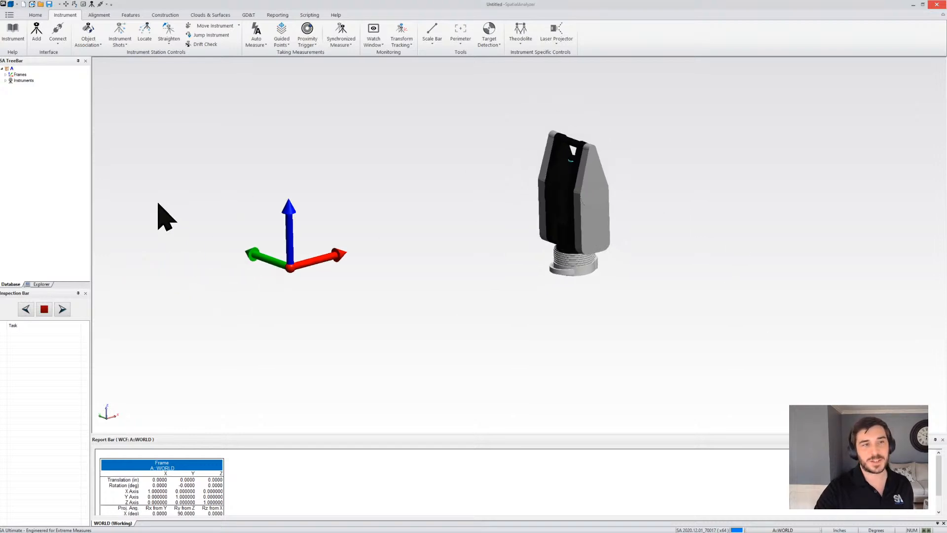
{"action": "left_click", "coordinate": [38, 14]}
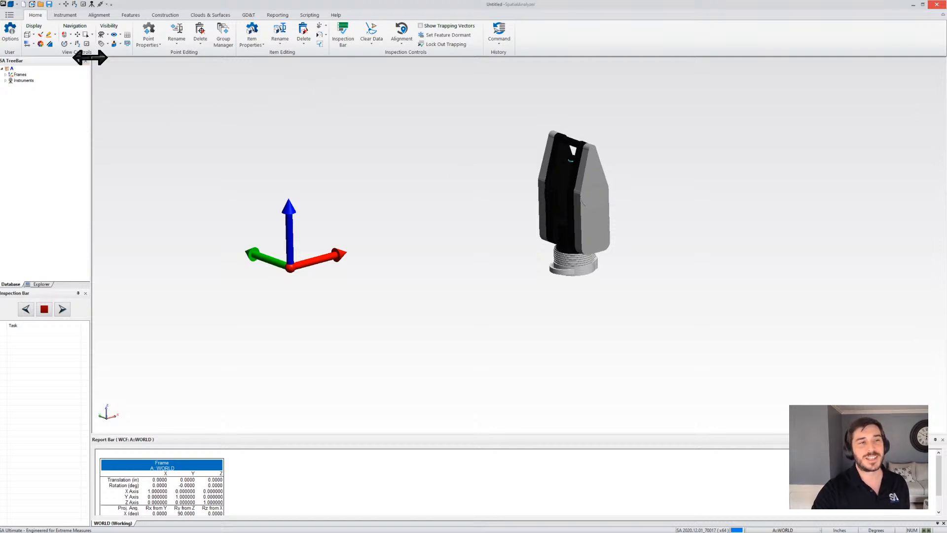
{"action": "left_click", "coordinate": [65, 15]}
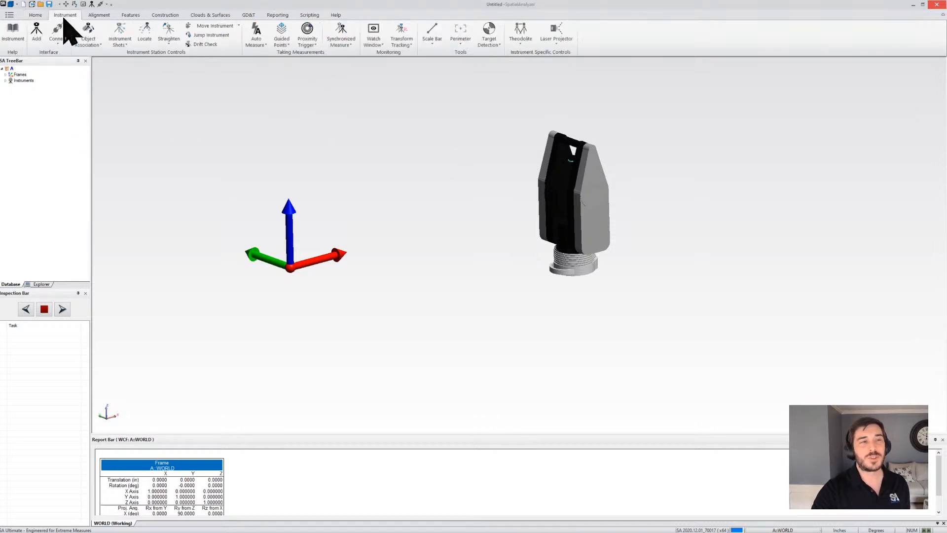
{"action": "left_click", "coordinate": [99, 16]}
{"action": "left_click", "coordinate": [76, 17]}
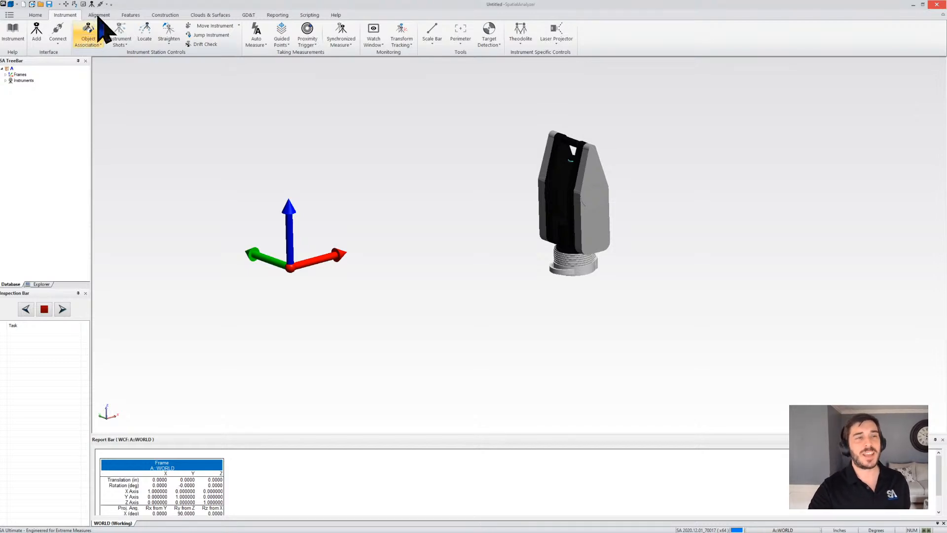
{"action": "left_click", "coordinate": [99, 16]}
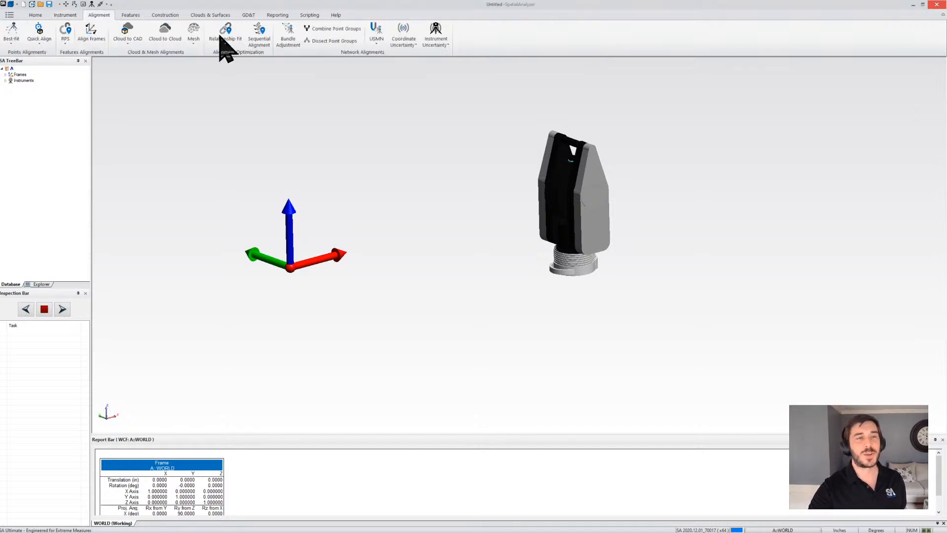
{"action": "left_click", "coordinate": [132, 16]}
{"action": "left_click", "coordinate": [167, 16]}
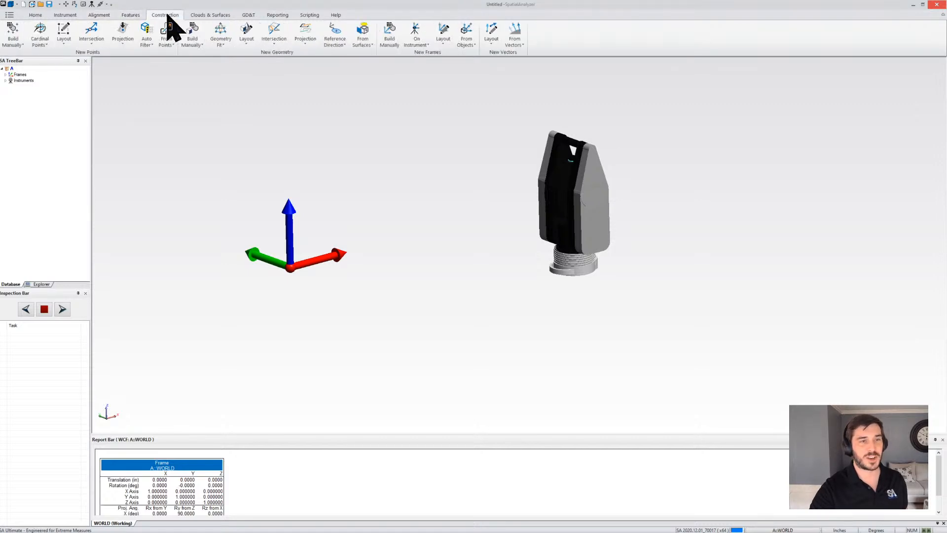
{"action": "left_click", "coordinate": [192, 16]}
{"action": "left_click", "coordinate": [34, 18]}
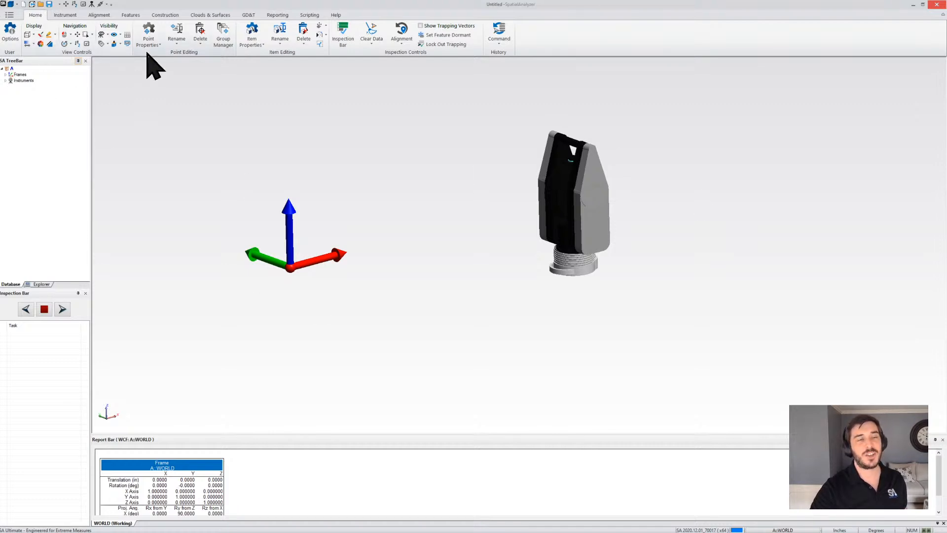
Step: Fit all objects in the view and examine the upper part of the laser tracker with window zooms
{"action": "left_click", "coordinate": [79, 35]}
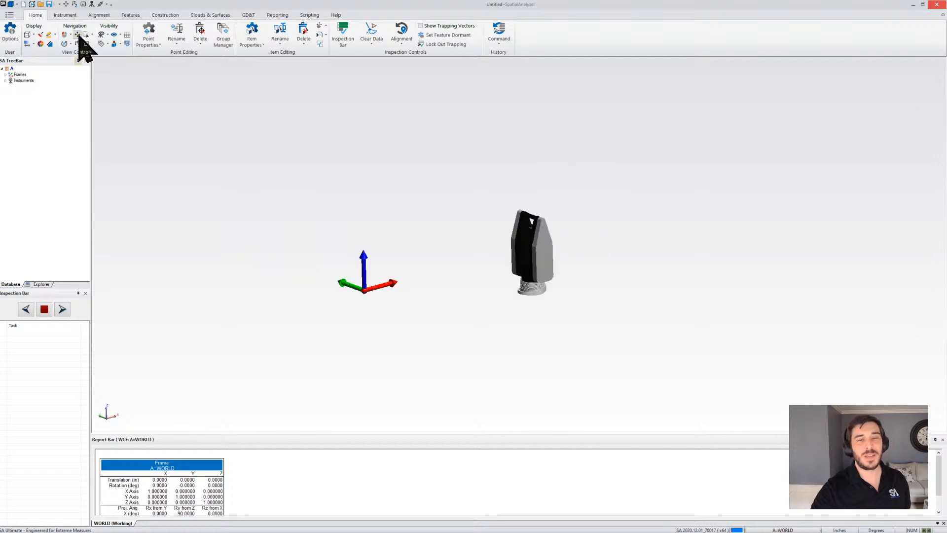
{"action": "scroll", "coordinate": [454, 256], "scroll_direction": "up", "scroll_amount": 5}
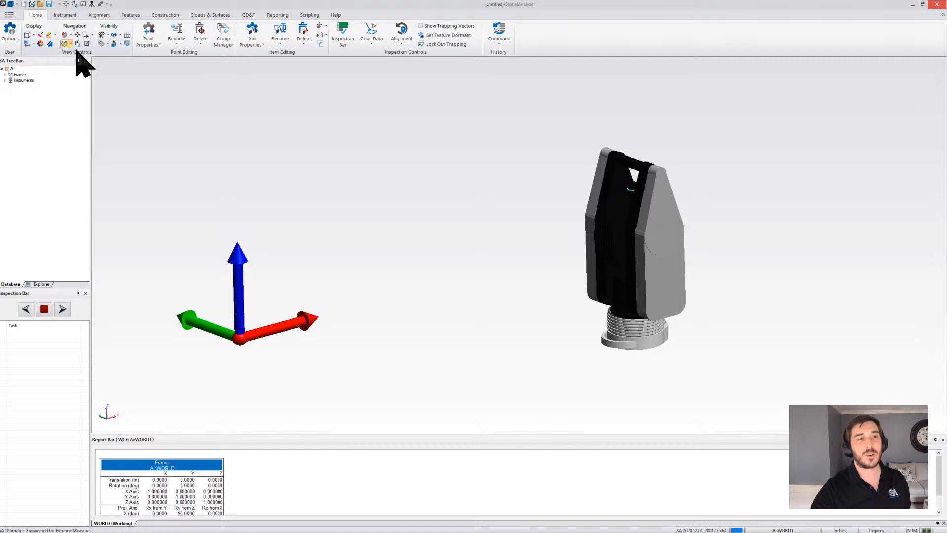
{"action": "left_click_drag", "start_coordinate": [491, 237], "coordinate": [497, 197]}
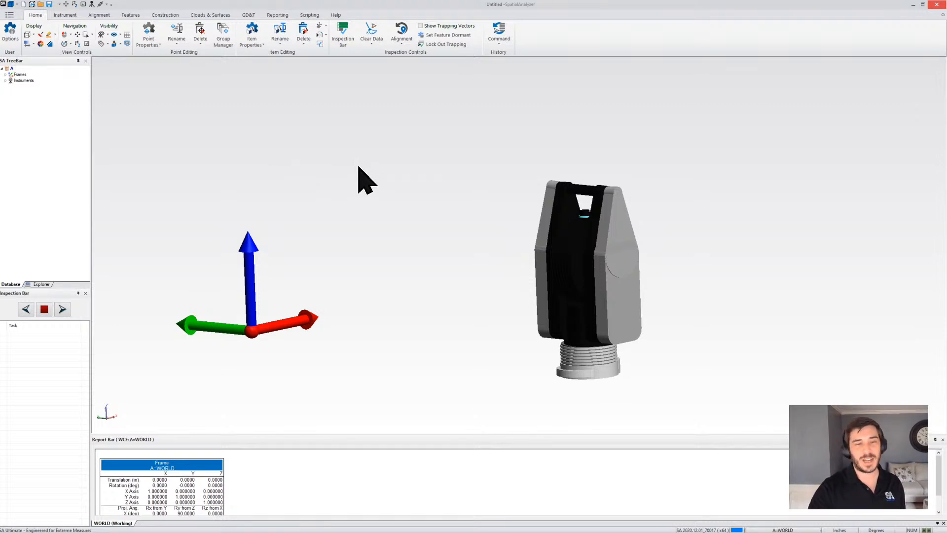
{"action": "left_click_drag", "start_coordinate": [317, 127], "coordinate": [765, 423]}
{"action": "left_click_drag", "start_coordinate": [511, 95], "coordinate": [686, 225]}
{"action": "left_click_drag", "start_coordinate": [294, 79], "coordinate": [513, 238]}
{"action": "left_click_drag", "start_coordinate": [287, 133], "coordinate": [663, 344]}
{"action": "scroll", "coordinate": [338, 89], "scroll_direction": "down", "scroll_amount": 2}
{"action": "scroll", "coordinate": [539, 145], "scroll_direction": "down", "scroll_amount": 2}
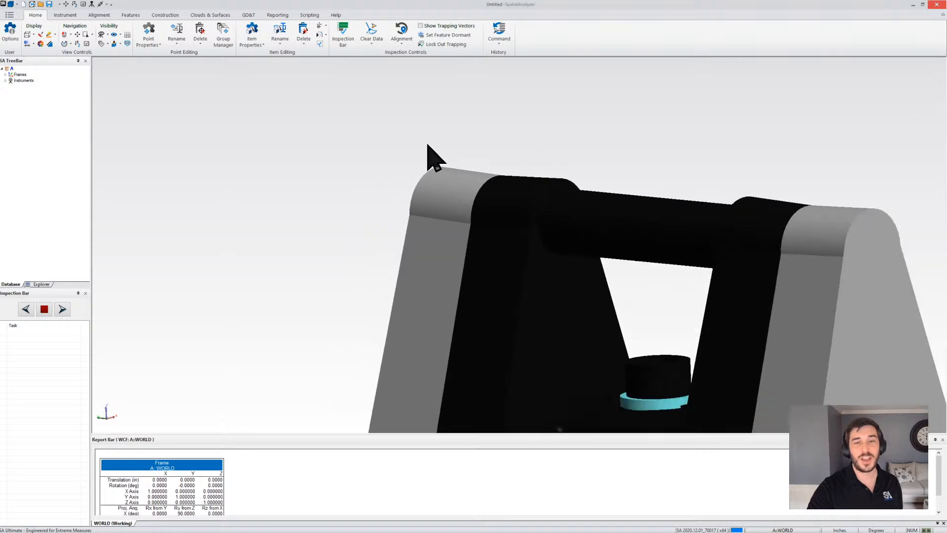
Step: Examine the laser tracker's head and body at different zoom levels and tilts, and its placement beside the world frame
{"action": "scroll", "coordinate": [427, 148], "scroll_direction": "down", "scroll_amount": 6}
{"action": "scroll", "coordinate": [427, 157], "scroll_direction": "down", "scroll_amount": 3}
{"action": "scroll", "coordinate": [427, 161], "scroll_direction": "up", "scroll_amount": 6}
{"action": "scroll", "coordinate": [427, 162], "scroll_direction": "up", "scroll_amount": 3}
{"action": "scroll", "coordinate": [426, 162], "scroll_direction": "down", "scroll_amount": 5}
{"action": "scroll", "coordinate": [427, 162], "scroll_direction": "up", "scroll_amount": 6}
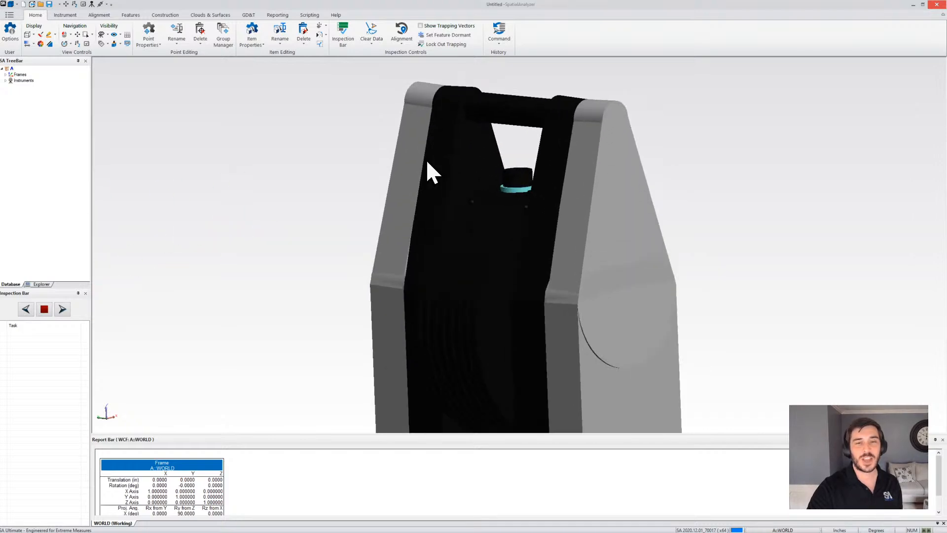
{"action": "scroll", "coordinate": [428, 163], "scroll_direction": "up", "scroll_amount": 3}
{"action": "scroll", "coordinate": [428, 168], "scroll_direction": "down", "scroll_amount": 5}
{"action": "left_click_drag", "start_coordinate": [380, 81], "coordinate": [689, 208]}
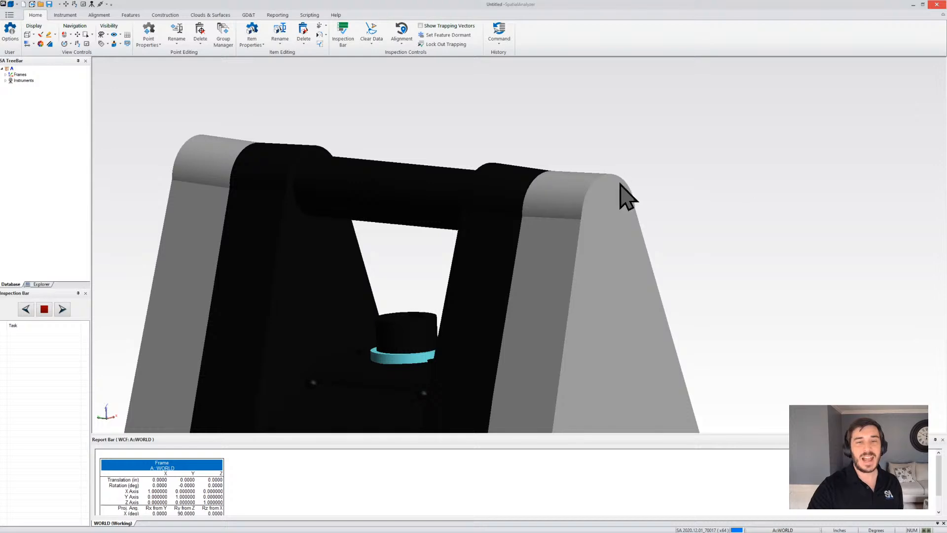
{"action": "scroll", "coordinate": [686, 159], "scroll_direction": "down", "scroll_amount": 5}
{"action": "right_click_drag", "start_coordinate": [650, 164], "coordinate": [610, 181]}
{"action": "left_click_drag", "start_coordinate": [575, 168], "coordinate": [640, 216]}
{"action": "scroll", "coordinate": [448, 209], "scroll_direction": "down", "scroll_amount": 3}
{"action": "scroll", "coordinate": [444, 210], "scroll_direction": "down", "scroll_amount": 6}
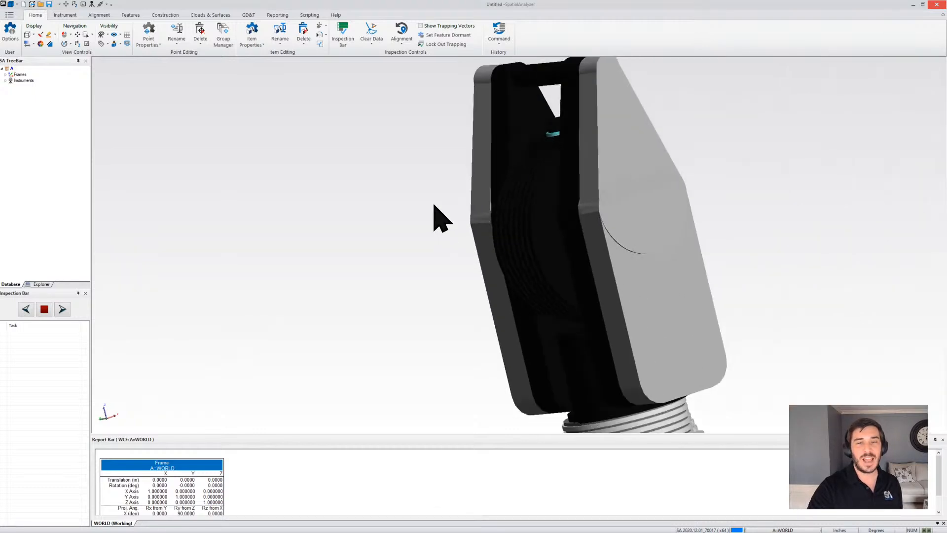
{"action": "scroll", "coordinate": [617, 184], "scroll_direction": "up", "scroll_amount": 3}
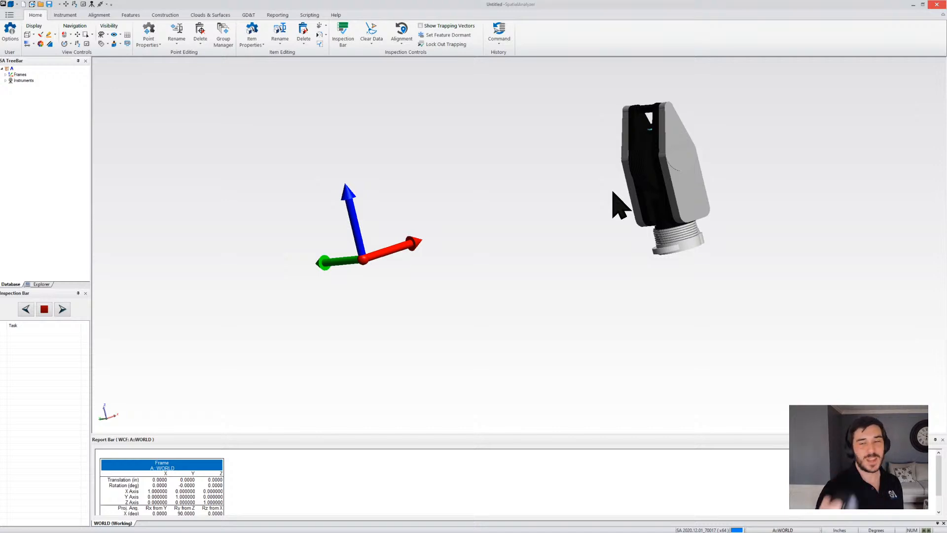
{"action": "middle_click_drag", "start_coordinate": [543, 168], "coordinate": [486, 196]}
{"action": "scroll", "coordinate": [660, 264], "scroll_direction": "down", "scroll_amount": 4}
{"action": "scroll", "coordinate": [467, 247], "scroll_direction": "up", "scroll_amount": 5}
{"action": "scroll", "coordinate": [370, 268], "scroll_direction": "down", "scroll_amount": 4}
{"action": "scroll", "coordinate": [666, 260], "scroll_direction": "up", "scroll_amount": 3}
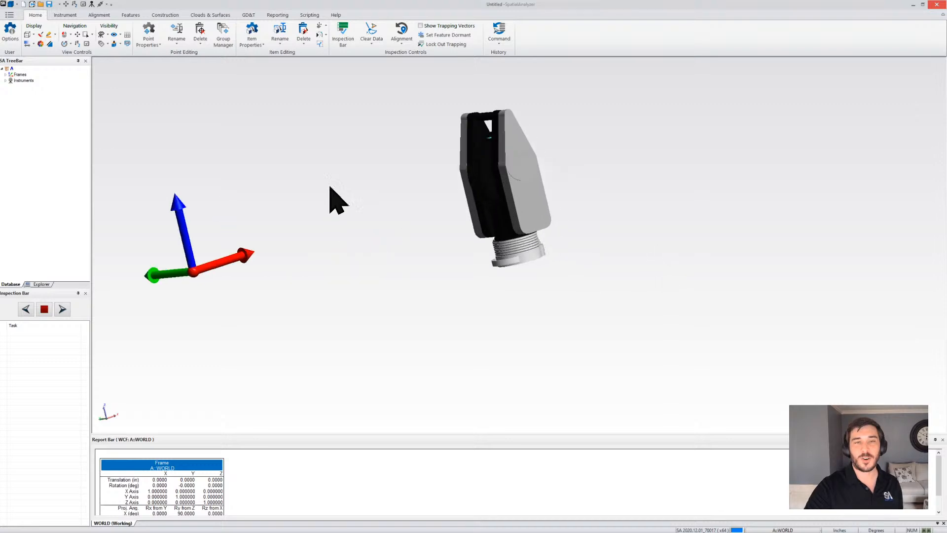
Step: Open the sample file "File with Points"
{"action": "left_click", "coordinate": [339, 15]}
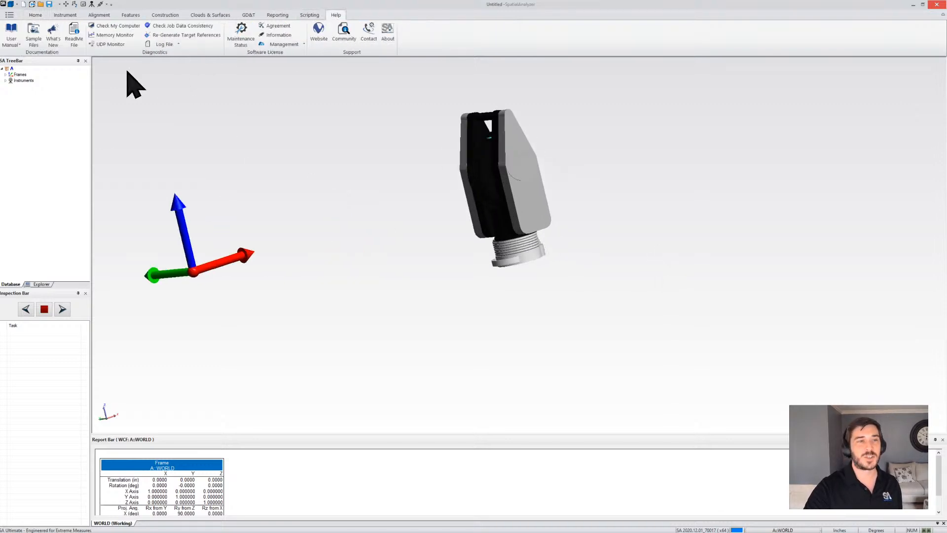
{"action": "left_click", "coordinate": [33, 39]}
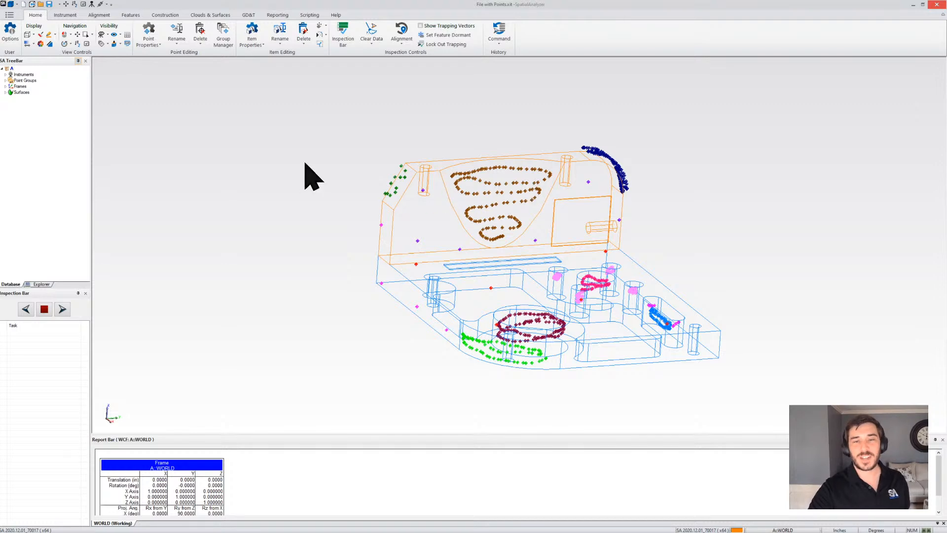
Step: Examine the measured points around the wireframe part, up close on the upright wall and its dark blue rounded-corner group
{"action": "left_click_drag", "start_coordinate": [320, 122], "coordinate": [735, 396]}
{"action": "left_click_drag", "start_coordinate": [481, 131], "coordinate": [573, 210]}
{"action": "left_click_drag", "start_coordinate": [470, 85], "coordinate": [636, 219]}
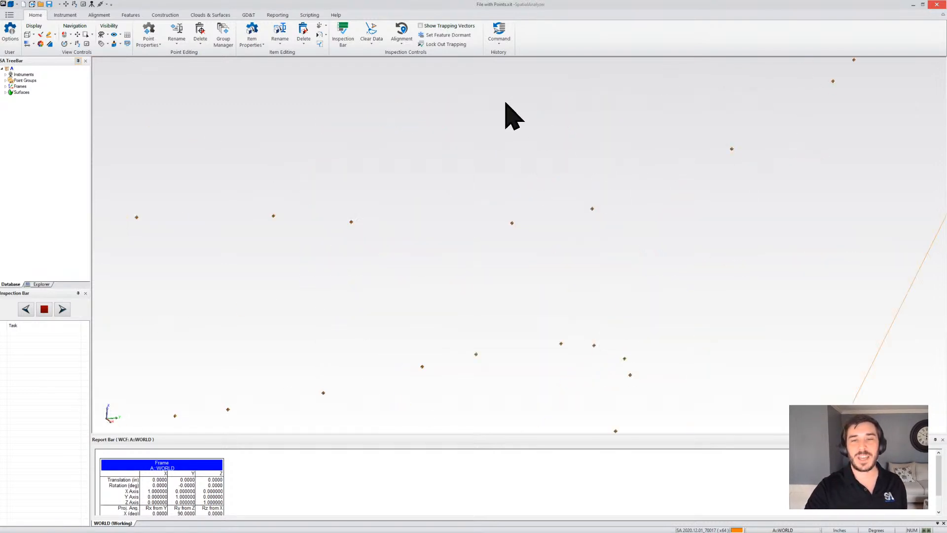
{"action": "scroll", "coordinate": [508, 190], "scroll_direction": "down", "scroll_amount": 12}
{"action": "scroll", "coordinate": [469, 271], "scroll_direction": "down", "scroll_amount": 5}
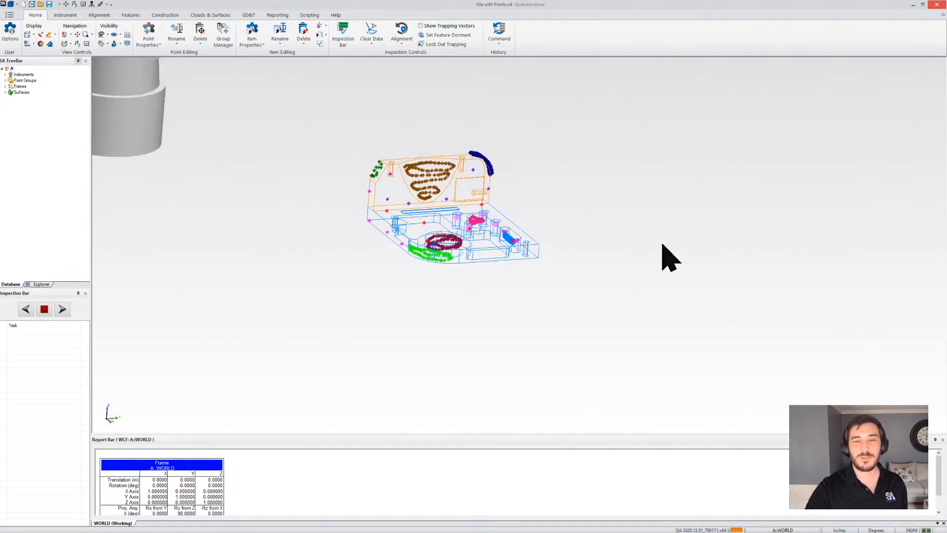
{"action": "scroll", "coordinate": [407, 179], "scroll_direction": "up", "scroll_amount": 8}
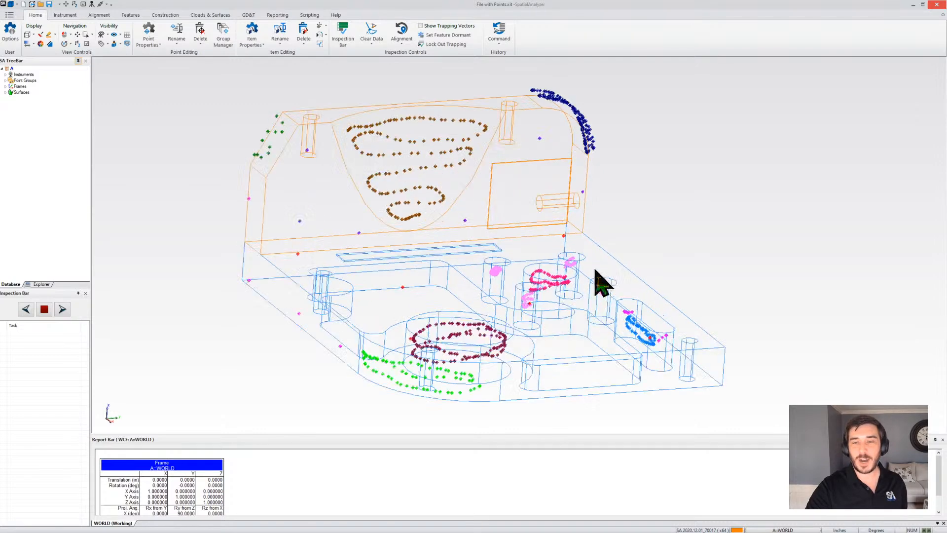
{"action": "scroll", "coordinate": [748, 341], "scroll_direction": "down", "scroll_amount": 5}
{"action": "scroll", "coordinate": [296, 302], "scroll_direction": "up", "scroll_amount": 5}
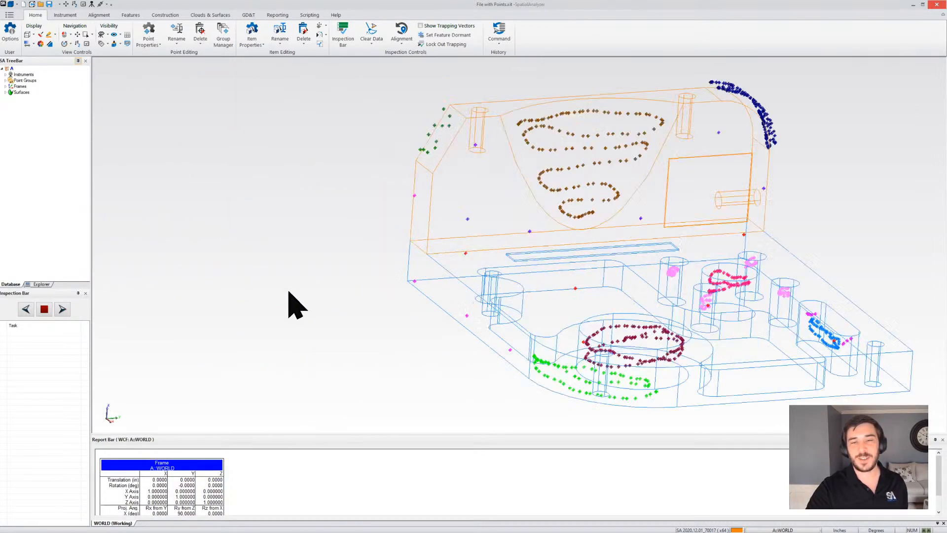
{"action": "scroll", "coordinate": [447, 300], "scroll_direction": "down", "scroll_amount": 5}
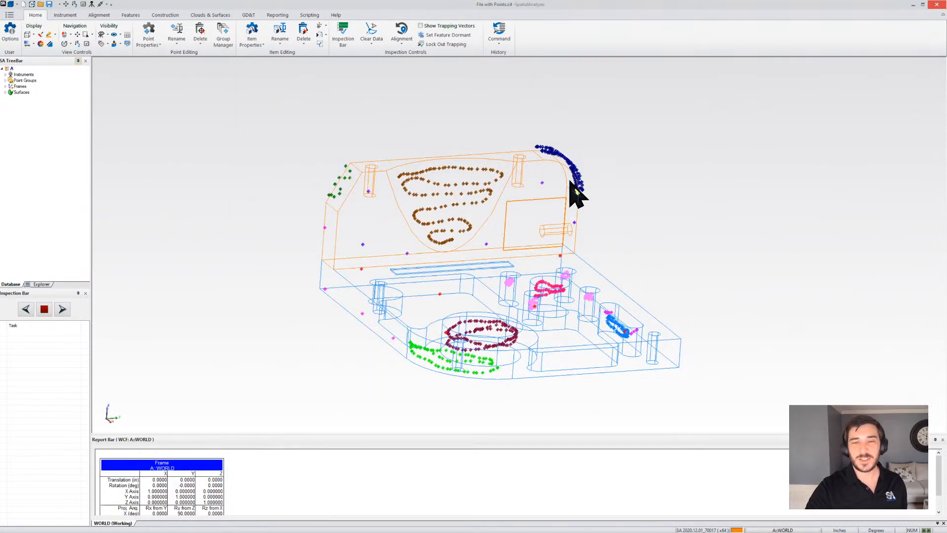
{"action": "scroll", "coordinate": [582, 183], "scroll_direction": "up", "scroll_amount": 8}
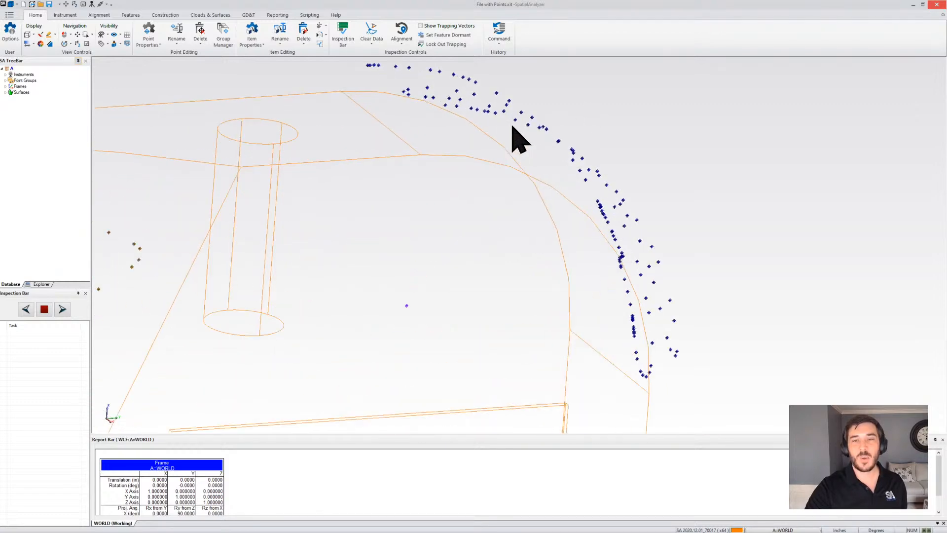
{"action": "scroll", "coordinate": [372, 66], "scroll_direction": "up", "scroll_amount": 6}
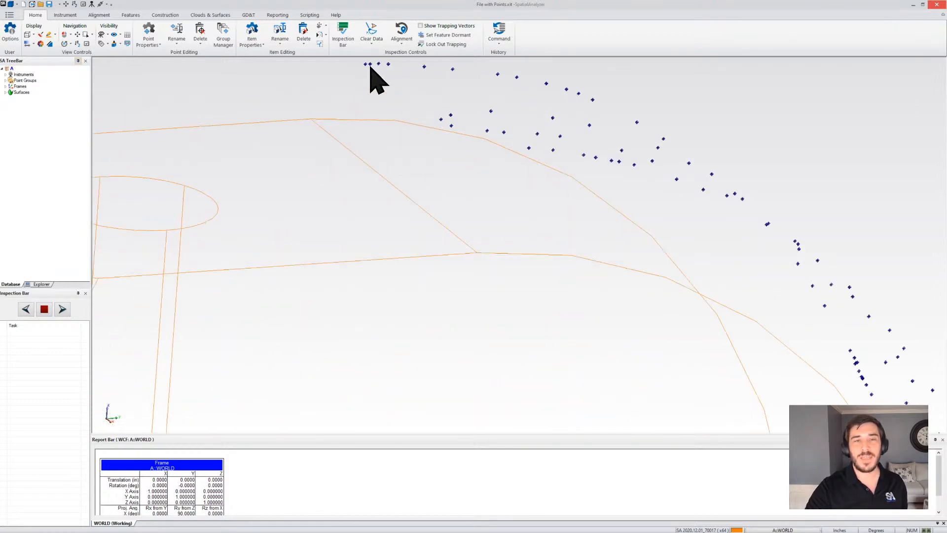
Step: Examine the measured points from above, up close on the dark blue rounded corner and the pink circle among the four small holes
{"action": "scroll", "coordinate": [372, 66], "scroll_direction": "down", "scroll_amount": 10}
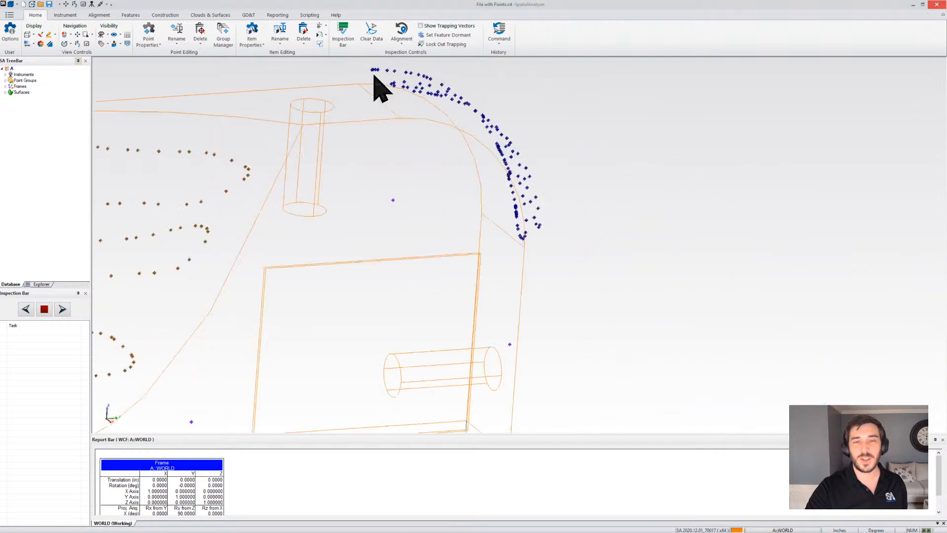
{"action": "scroll", "coordinate": [416, 291], "scroll_direction": "up", "scroll_amount": 5}
{"action": "scroll", "coordinate": [416, 287], "scroll_direction": "down", "scroll_amount": 8}
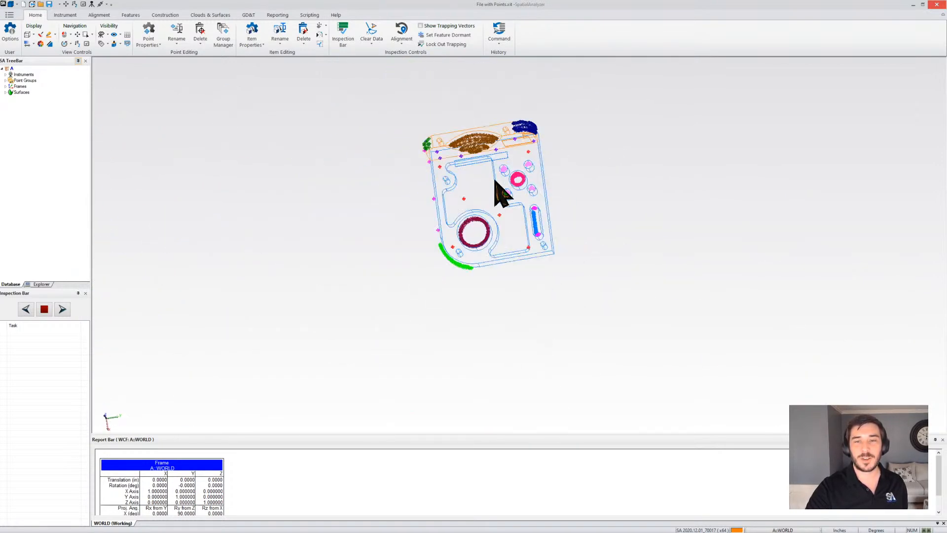
{"action": "scroll", "coordinate": [518, 181], "scroll_direction": "up", "scroll_amount": 8}
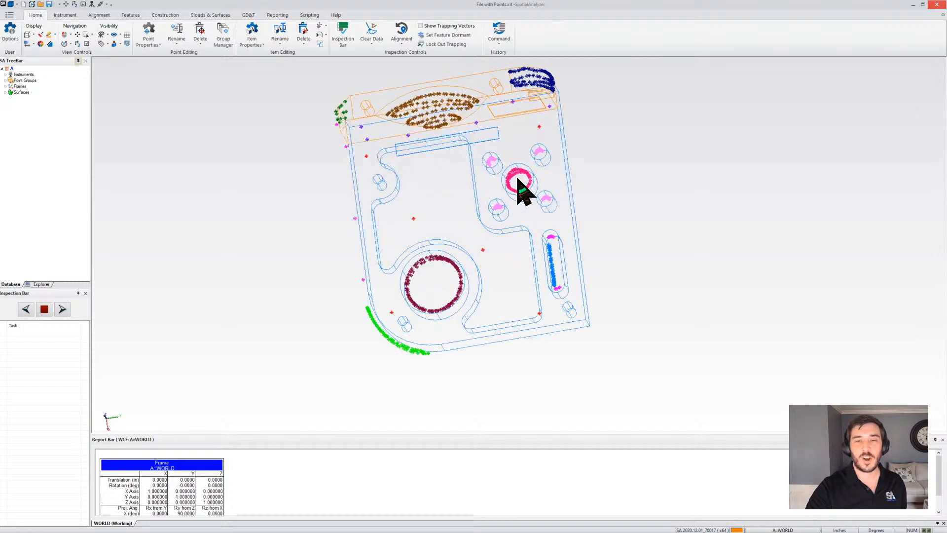
{"action": "scroll", "coordinate": [518, 175], "scroll_direction": "up", "scroll_amount": 2}
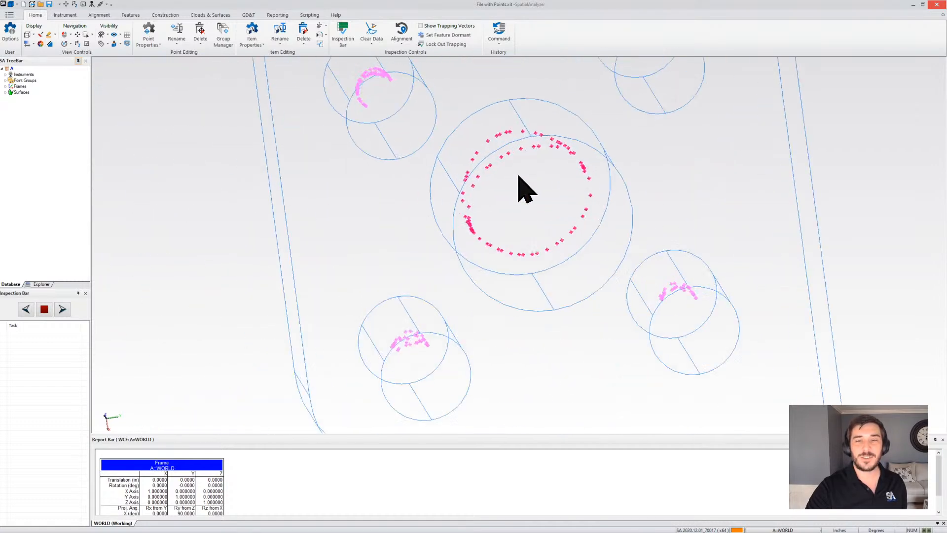
{"action": "scroll", "coordinate": [519, 177], "scroll_direction": "down", "scroll_amount": 8}
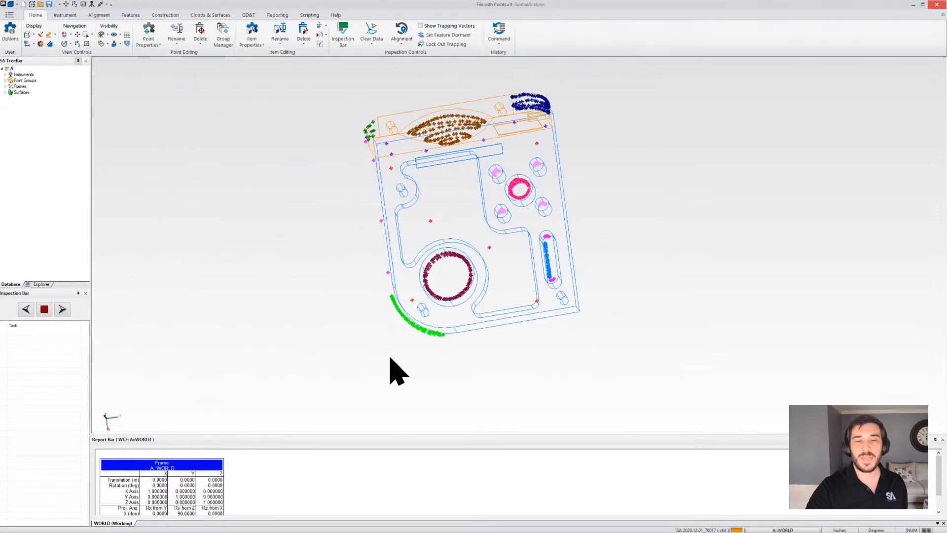
{"action": "scroll", "coordinate": [582, 63], "scroll_direction": "down", "scroll_amount": 1}
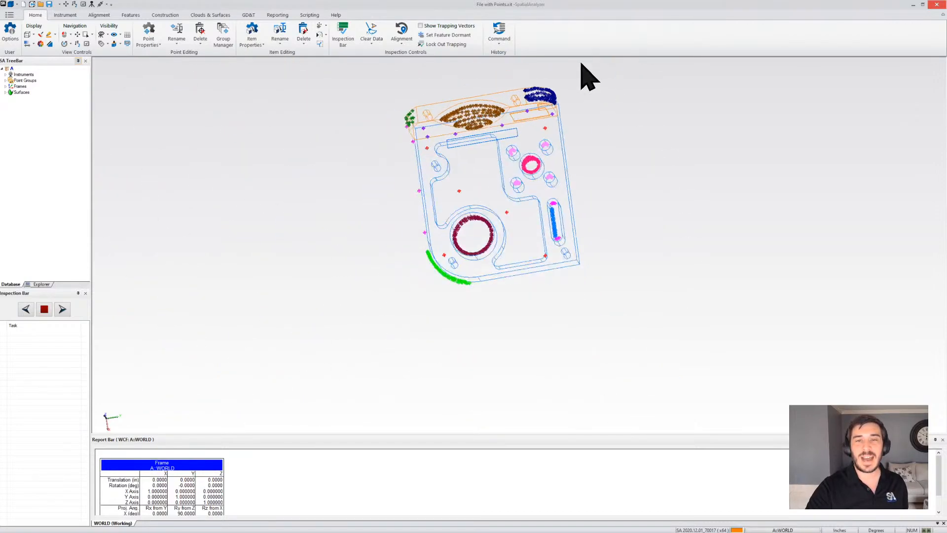
{"action": "scroll", "coordinate": [581, 64], "scroll_direction": "down", "scroll_amount": 1}
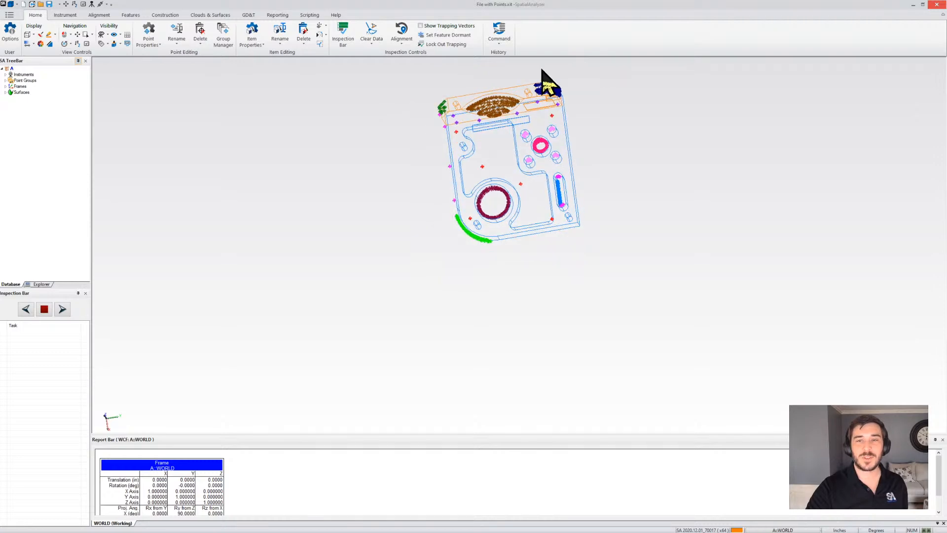
{"action": "scroll", "coordinate": [562, 72], "scroll_direction": "up", "scroll_amount": 5}
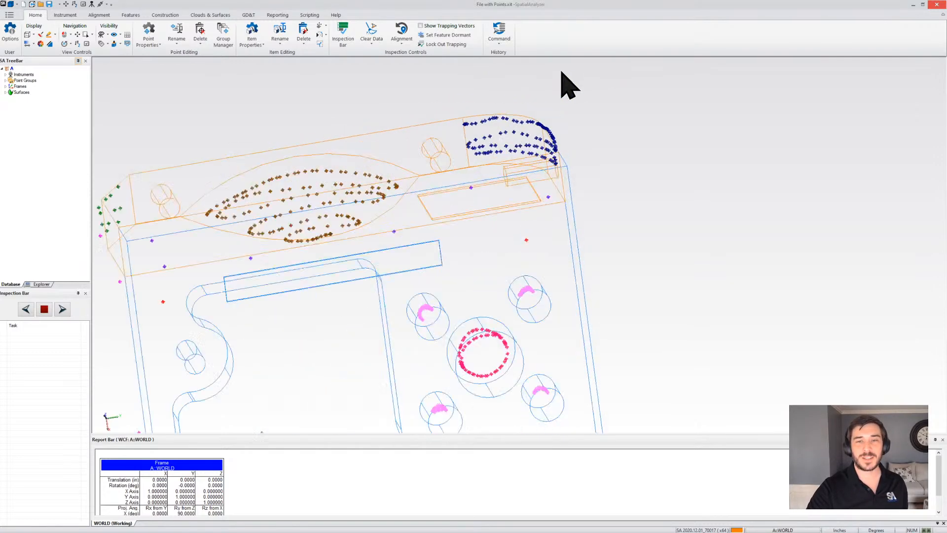
{"action": "scroll", "coordinate": [572, 74], "scroll_direction": "down", "scroll_amount": 5}
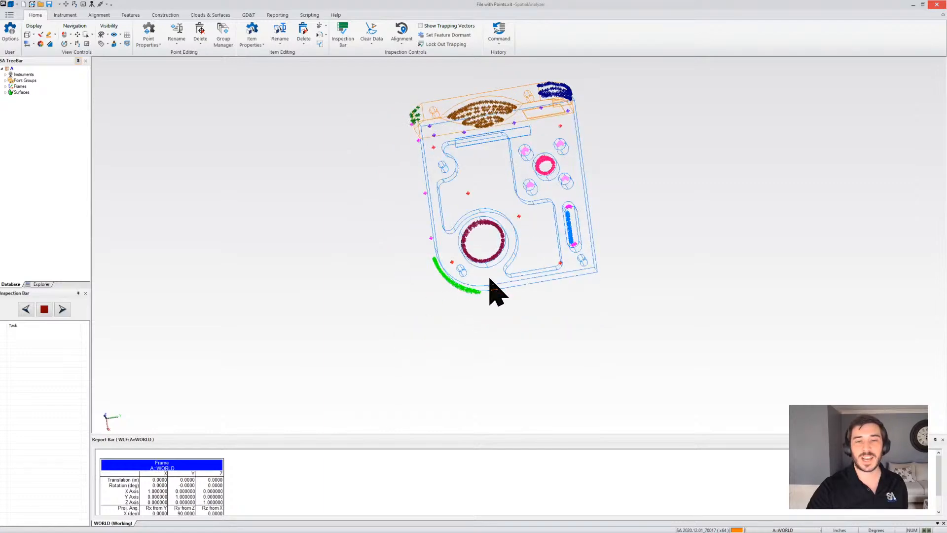
Step: Examine the dark green points on the upright wall's bevelled corner up close and against the whole part
{"action": "scroll", "coordinate": [401, 121], "scroll_direction": "up", "scroll_amount": 6}
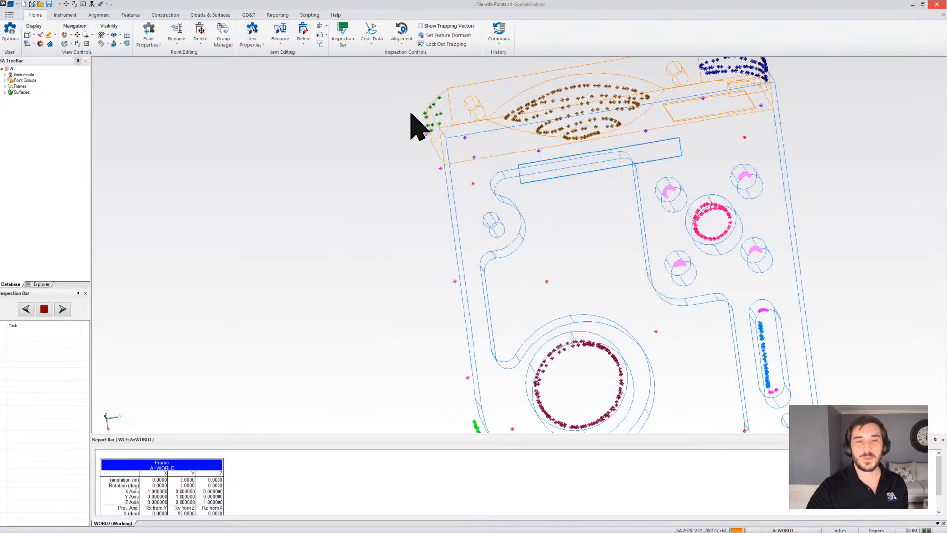
{"action": "scroll", "coordinate": [453, 121], "scroll_direction": "up", "scroll_amount": 2}
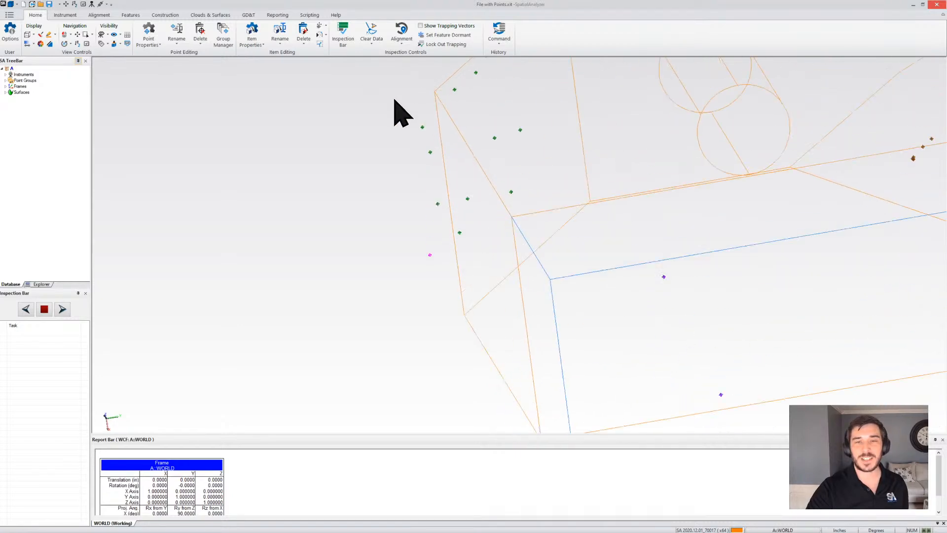
{"action": "scroll", "coordinate": [407, 217], "scroll_direction": "down", "scroll_amount": 3}
{"action": "scroll", "coordinate": [397, 133], "scroll_direction": "up", "scroll_amount": 5}
{"action": "scroll", "coordinate": [459, 129], "scroll_direction": "down", "scroll_amount": 6}
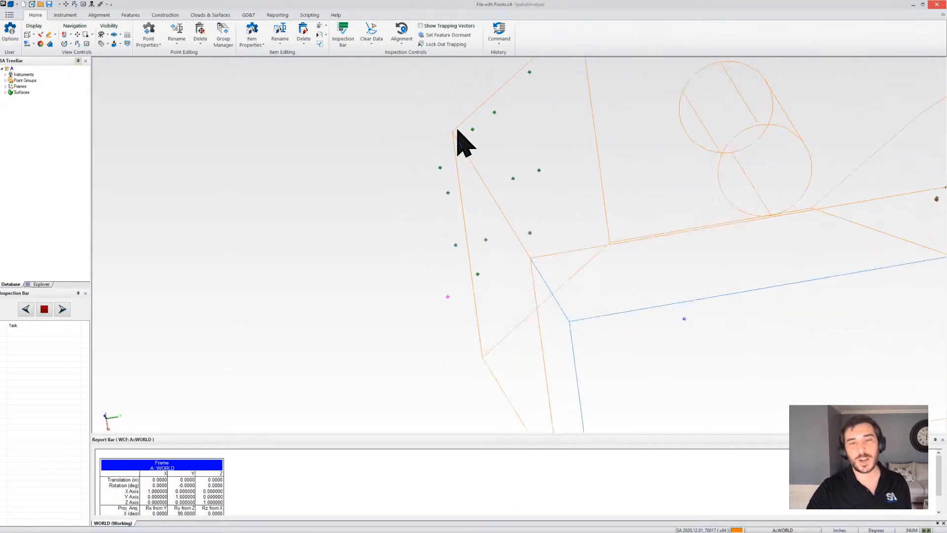
{"action": "scroll", "coordinate": [455, 139], "scroll_direction": "down", "scroll_amount": 8}
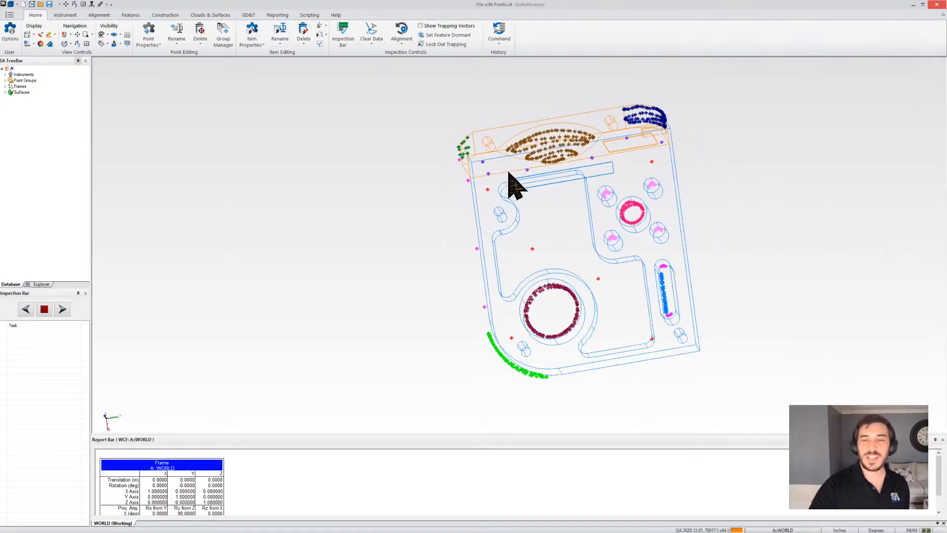
Step: Examine the wireframe part at lower tilts, including its position beside the laser tracker and the brown points on the wall
{"action": "right_click_drag", "start_coordinate": [482, 217], "coordinate": [2, 131]}
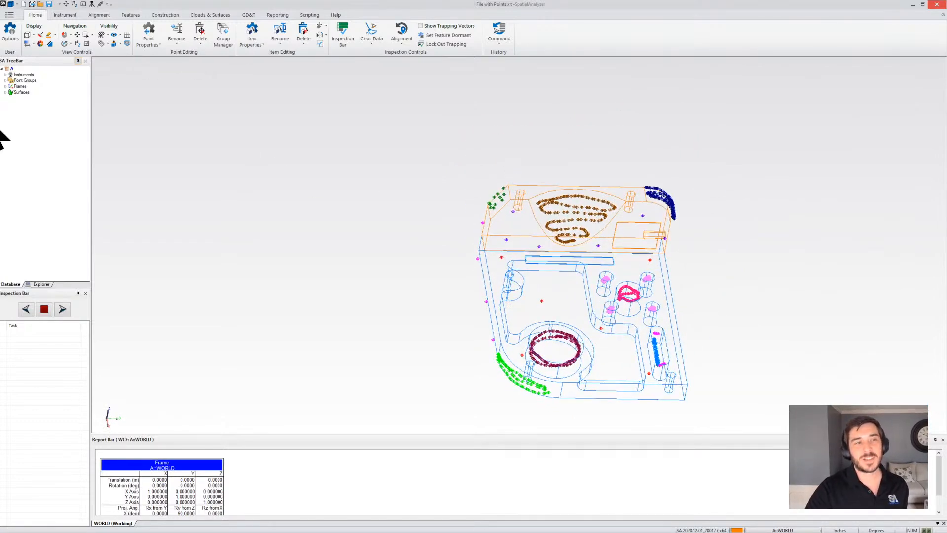
{"action": "right_click_drag", "start_coordinate": [650, 286], "coordinate": [681, 195]}
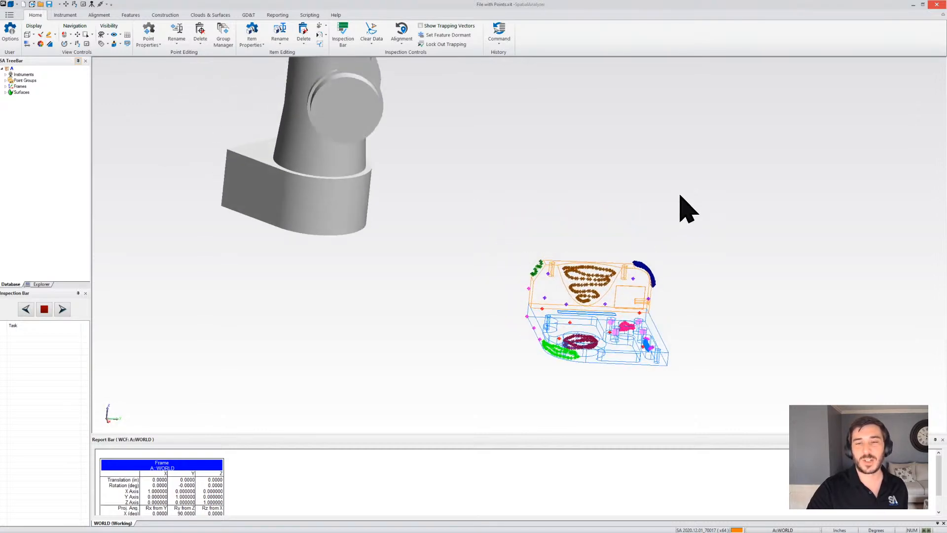
{"action": "right_click_drag", "start_coordinate": [617, 279], "coordinate": [559, 375]}
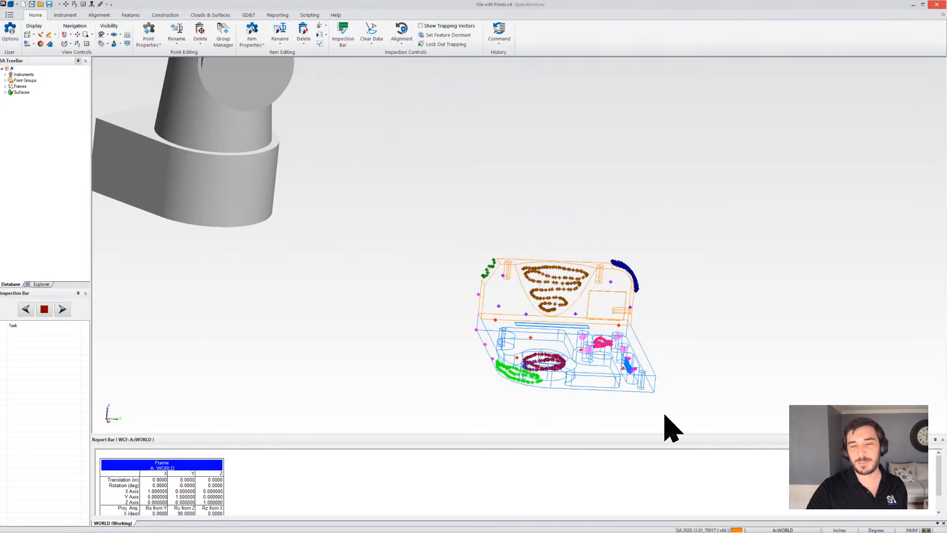
{"action": "scroll", "coordinate": [606, 364], "scroll_direction": "up", "scroll_amount": 5}
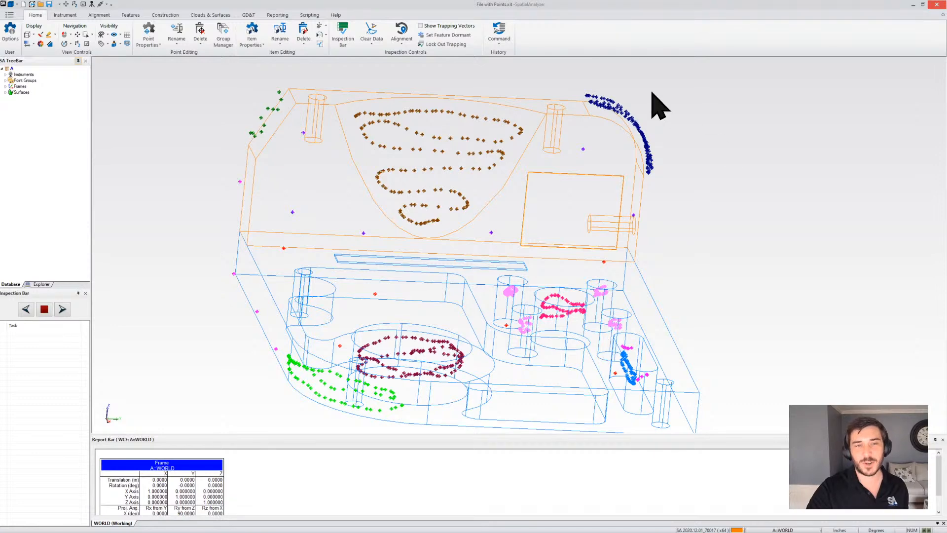
{"action": "scroll", "coordinate": [419, 237], "scroll_direction": "down", "scroll_amount": 3}
{"action": "scroll", "coordinate": [518, 197], "scroll_direction": "down", "scroll_amount": 2}
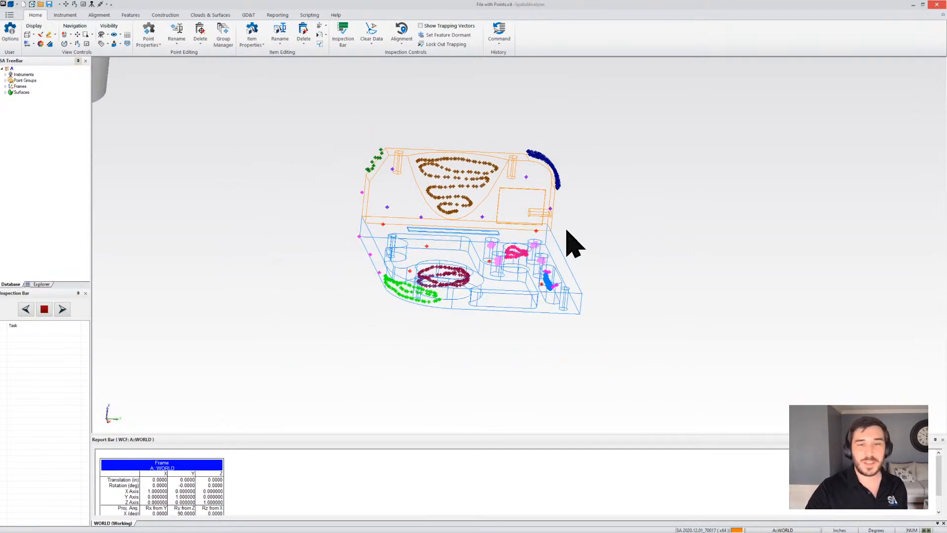
{"action": "scroll", "coordinate": [502, 205], "scroll_direction": "up", "scroll_amount": 6}
{"action": "scroll", "coordinate": [461, 216], "scroll_direction": "up", "scroll_amount": 3}
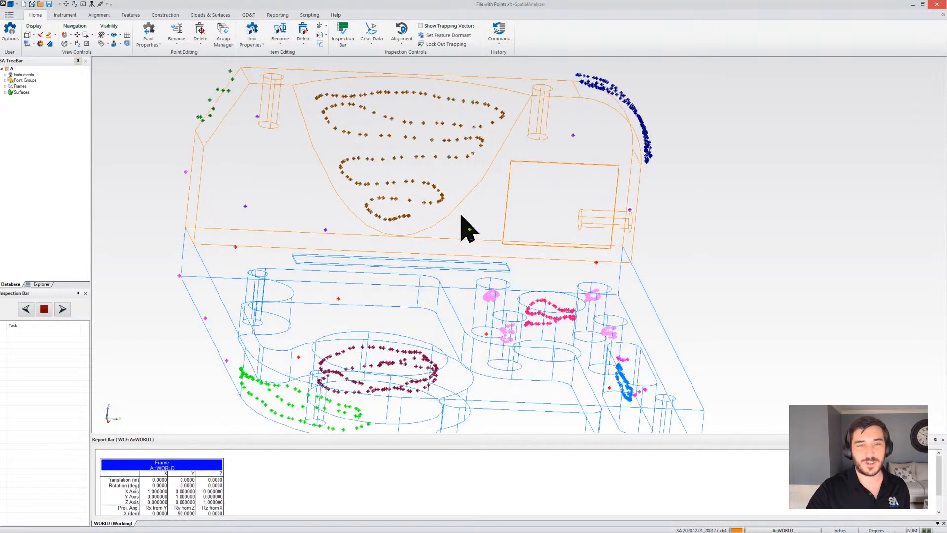
Step: Inspect the upright wall and its dark blue rounded-corner points with window zooms at several magnifications
{"action": "scroll", "coordinate": [460, 216], "scroll_direction": "down", "scroll_amount": 4}
{"action": "mouse_move", "coordinate": [453, 223]}
{"action": "middle_mouse_down"}
{"action": "mouse_move", "coordinate": [417, 228]}
{"action": "mouse_move", "coordinate": [466, 219]}
{"action": "middle_mouse_up"}
{"action": "scroll", "coordinate": [560, 230], "scroll_direction": "down", "scroll_amount": 3}
{"action": "left_click_drag", "start_coordinate": [350, 157], "coordinate": [631, 347]}
{"action": "middle_click_drag", "start_coordinate": [347, 110], "coordinate": [605, 265]}
{"action": "scroll", "coordinate": [438, 161], "scroll_direction": "down", "scroll_amount": 5}
{"action": "scroll", "coordinate": [435, 169], "scroll_direction": "down", "scroll_amount": 3}
{"action": "left_click_drag", "start_coordinate": [331, 90], "coordinate": [578, 297]}
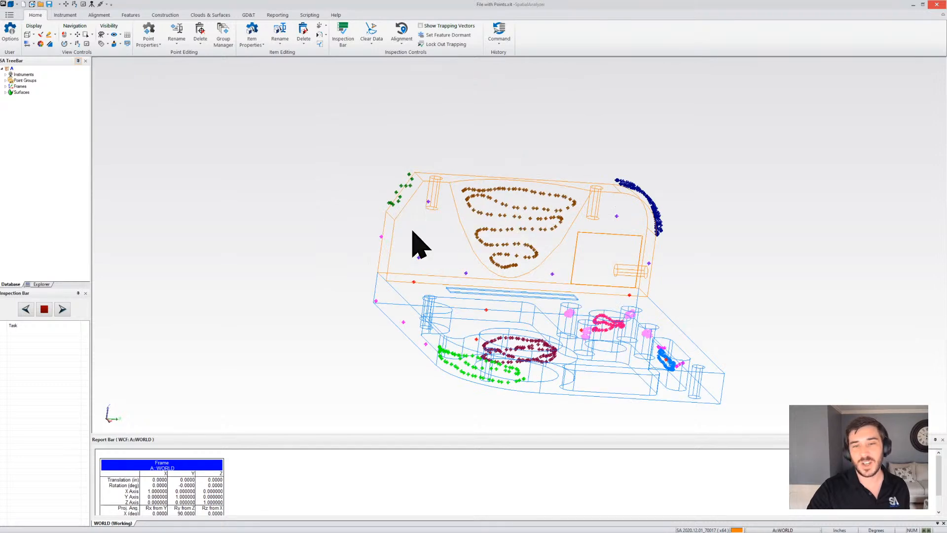
{"action": "left_click_drag", "start_coordinate": [607, 177], "coordinate": [706, 276]}
{"action": "scroll", "coordinate": [839, 180], "scroll_direction": "down", "scroll_amount": 5}
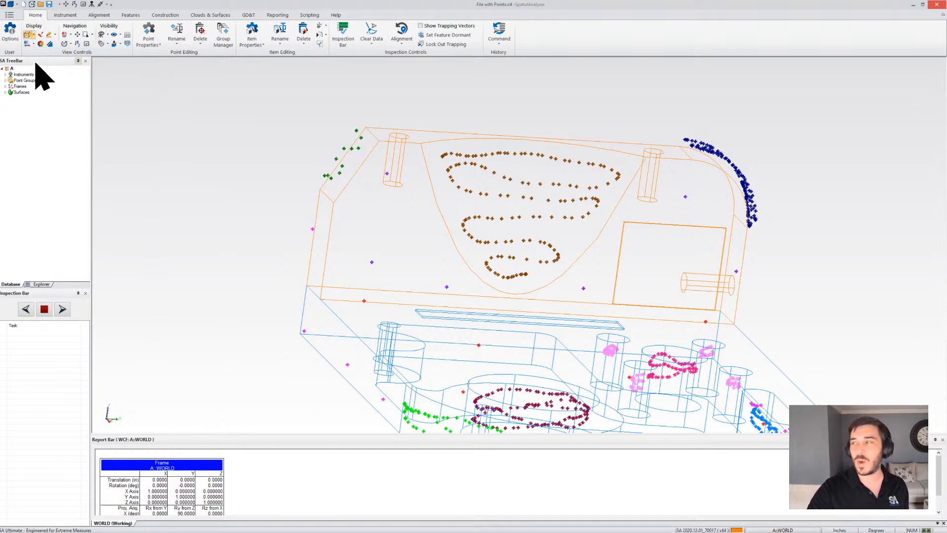
Step: Switch the part's display from wireframe to shaded solid and examine its surfaces and measured points at several tilts
{"action": "left_click", "coordinate": [27, 35]}
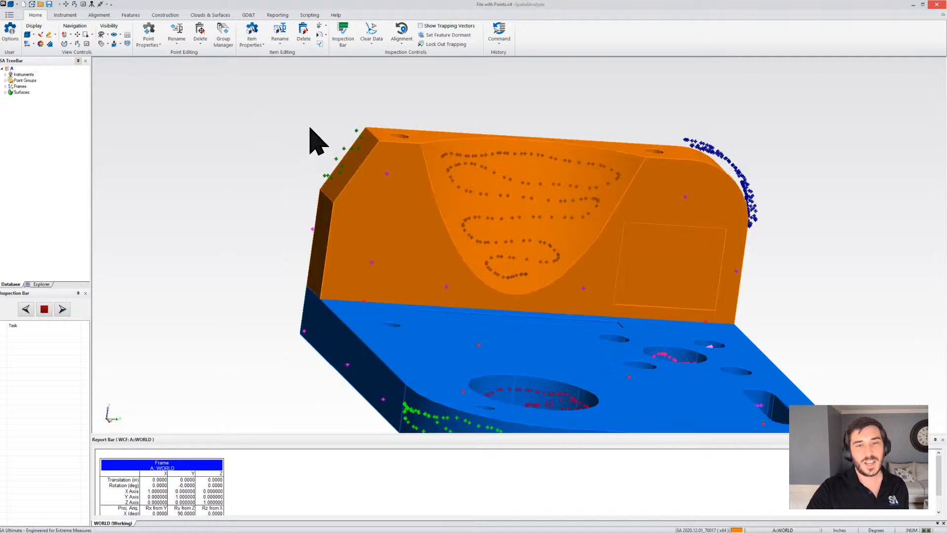
{"action": "scroll", "coordinate": [320, 106], "scroll_direction": "down", "scroll_amount": 3}
{"action": "right_click_drag", "start_coordinate": [583, 212], "coordinate": [542, 214]}
{"action": "scroll", "coordinate": [495, 319], "scroll_direction": "down", "scroll_amount": 3}
{"action": "scroll", "coordinate": [539, 102], "scroll_direction": "up", "scroll_amount": 3}
{"action": "scroll", "coordinate": [582, 190], "scroll_direction": "down", "scroll_amount": 1}
{"action": "scroll", "coordinate": [582, 190], "scroll_direction": "up", "scroll_amount": 4}
{"action": "mouse_move", "coordinate": [653, 221]}
{"action": "right_mouse_down"}
{"action": "mouse_move", "coordinate": [407, 232]}
{"action": "mouse_move", "coordinate": [455, 232]}
{"action": "mouse_move", "coordinate": [537, 167]}
{"action": "mouse_move", "coordinate": [577, 218]}
{"action": "mouse_move", "coordinate": [685, 192]}
{"action": "mouse_move", "coordinate": [666, 211]}
{"action": "right_mouse_up"}
{"action": "scroll", "coordinate": [493, 339], "scroll_direction": "down", "scroll_amount": 3}
{"action": "scroll", "coordinate": [424, 246], "scroll_direction": "up", "scroll_amount": 5}
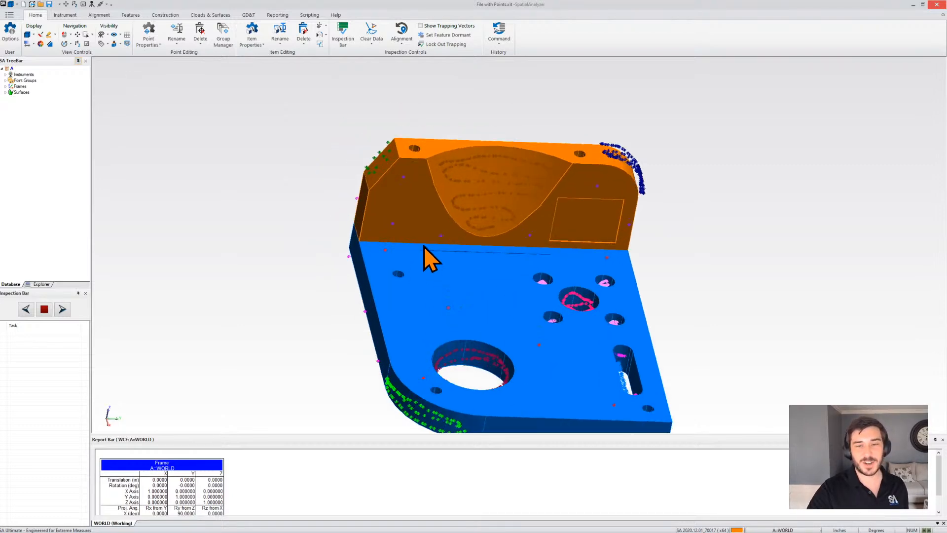
{"action": "scroll", "coordinate": [465, 224], "scroll_direction": "down", "scroll_amount": 2}
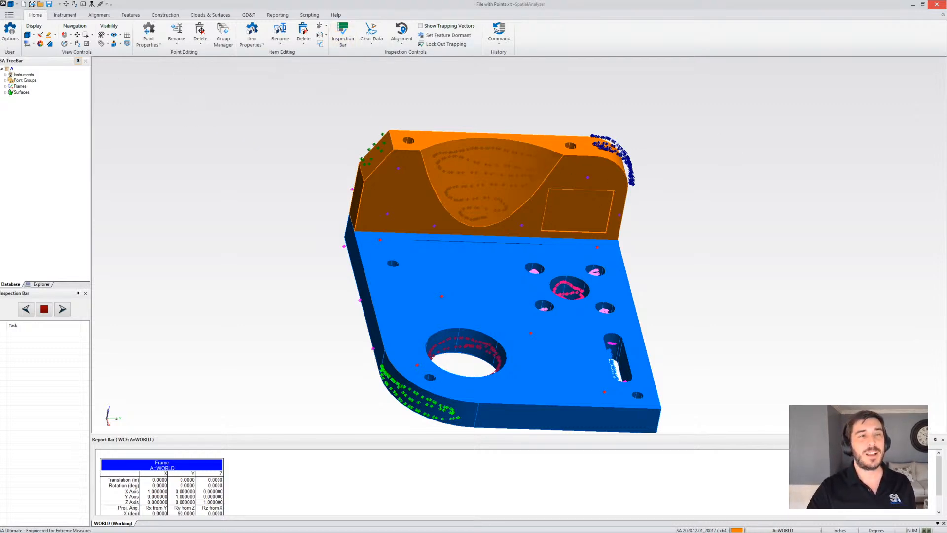
Step: Examine the shaded part in the top view and in the side view beside the laser tracker
{"action": "left_click", "coordinate": [116, 46]}
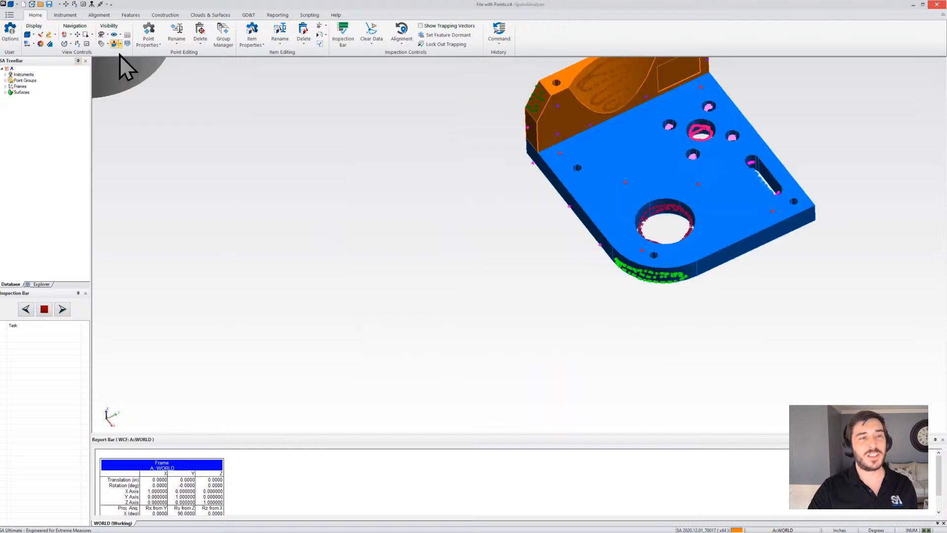
{"action": "left_click_drag", "start_coordinate": [523, 132], "coordinate": [609, 233]}
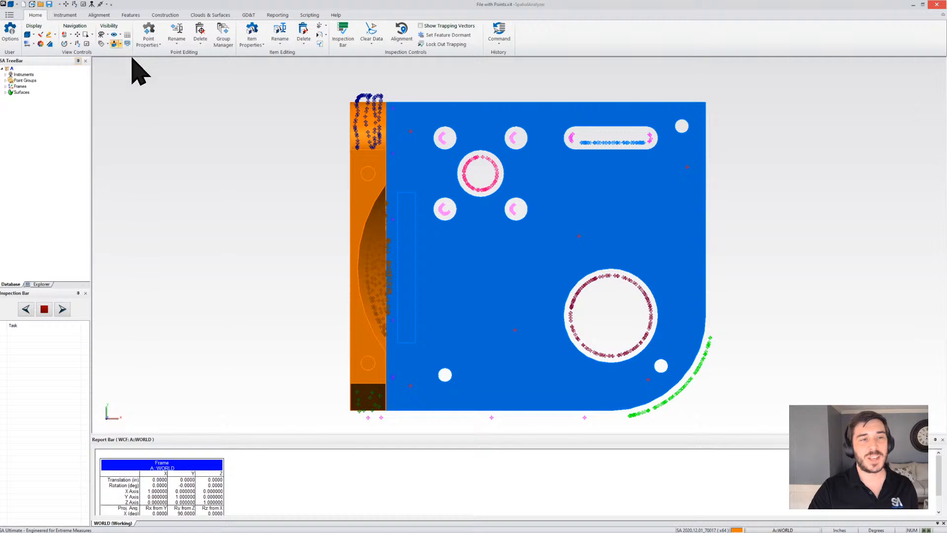
{"action": "left_click_drag", "start_coordinate": [539, 233], "coordinate": [616, 285]}
{"action": "scroll", "coordinate": [651, 259], "scroll_direction": "down", "scroll_amount": 3}
{"action": "scroll", "coordinate": [641, 271], "scroll_direction": "up", "scroll_amount": 4}
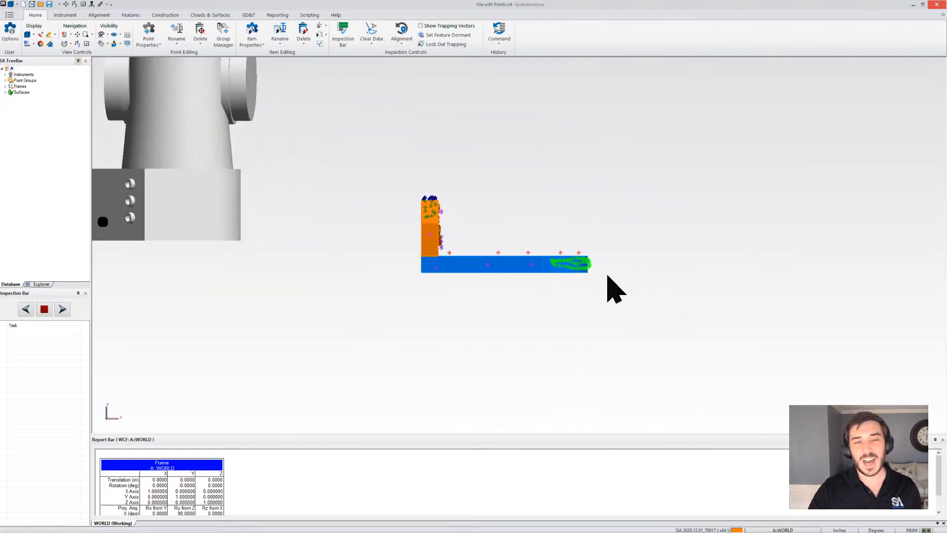
{"action": "scroll", "coordinate": [606, 285], "scroll_direction": "down", "scroll_amount": 2}
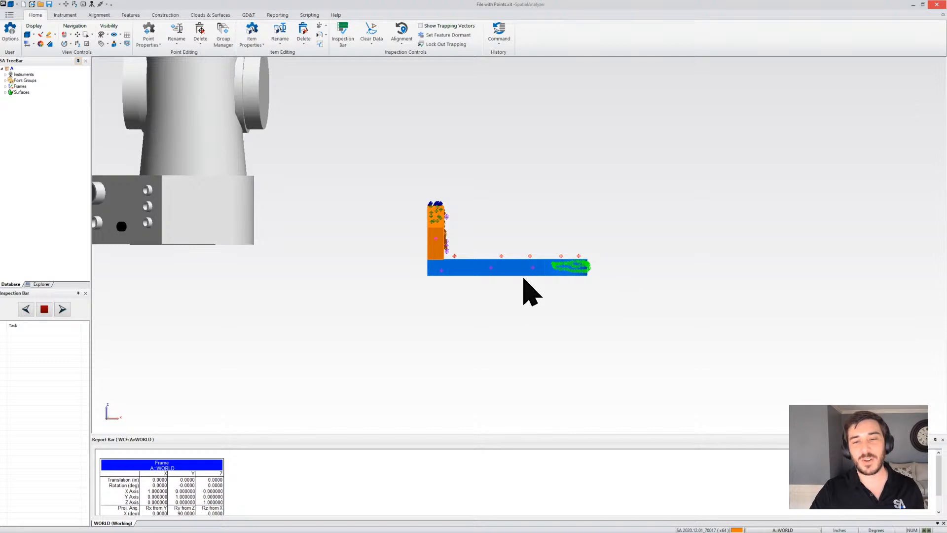
Step: Hide the laser tracker and fit the remaining shaded part in the view
{"action": "right_click_drag", "start_coordinate": [552, 266], "coordinate": [496, 276]}
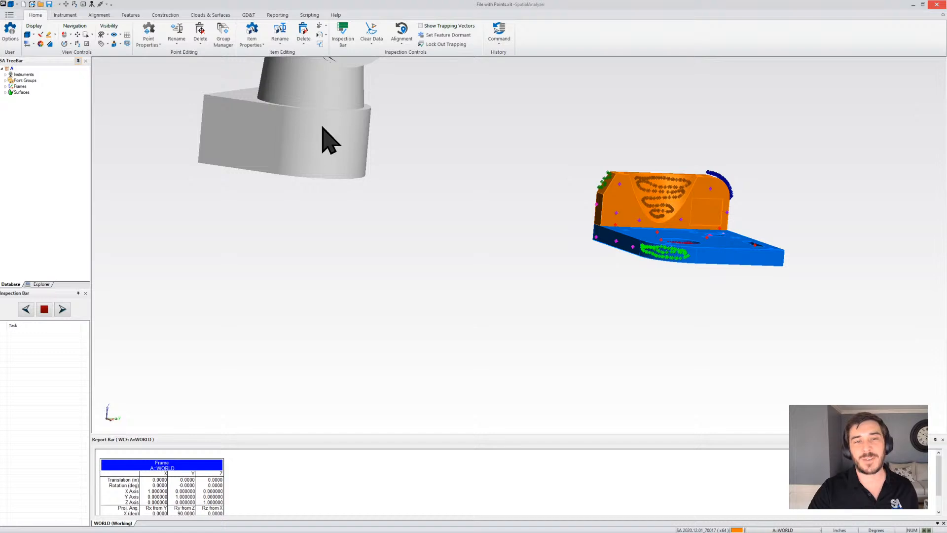
{"action": "left_click", "coordinate": [353, 150]}
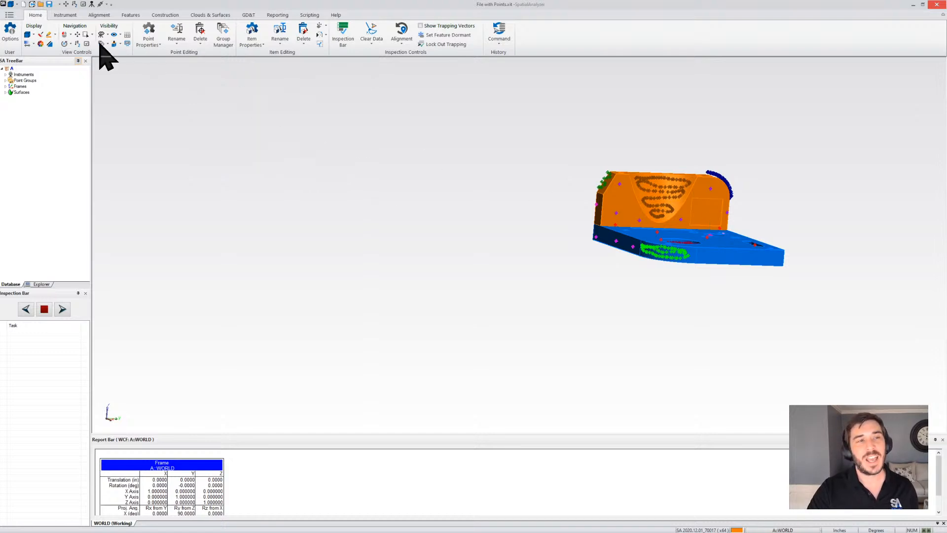
{"action": "left_click", "coordinate": [77, 34]}
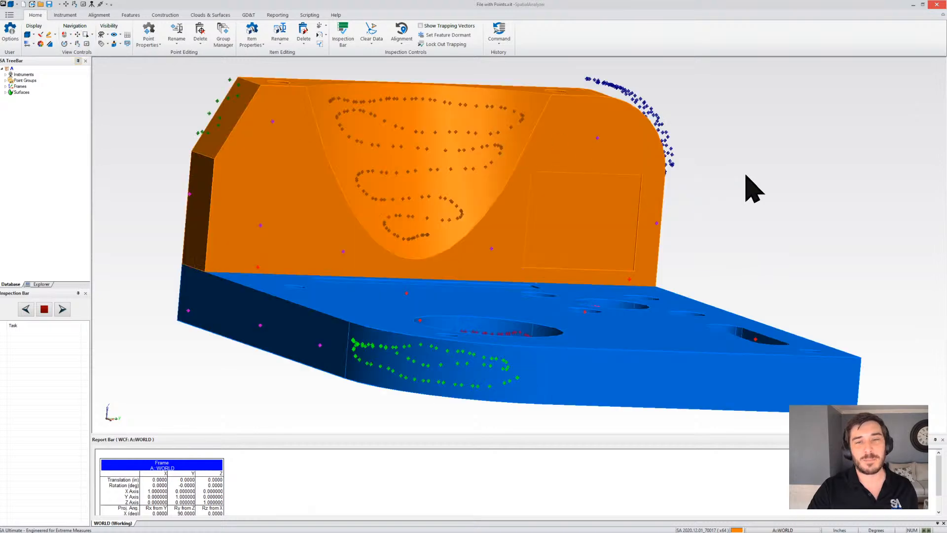
Step: Examine the shaded part and its measured points from the bevelled-corner side, up close and at other orbit angles
{"action": "scroll", "coordinate": [725, 172], "scroll_direction": "down", "scroll_amount": 3}
{"action": "left_click_drag", "start_coordinate": [720, 180], "coordinate": [773, 205]}
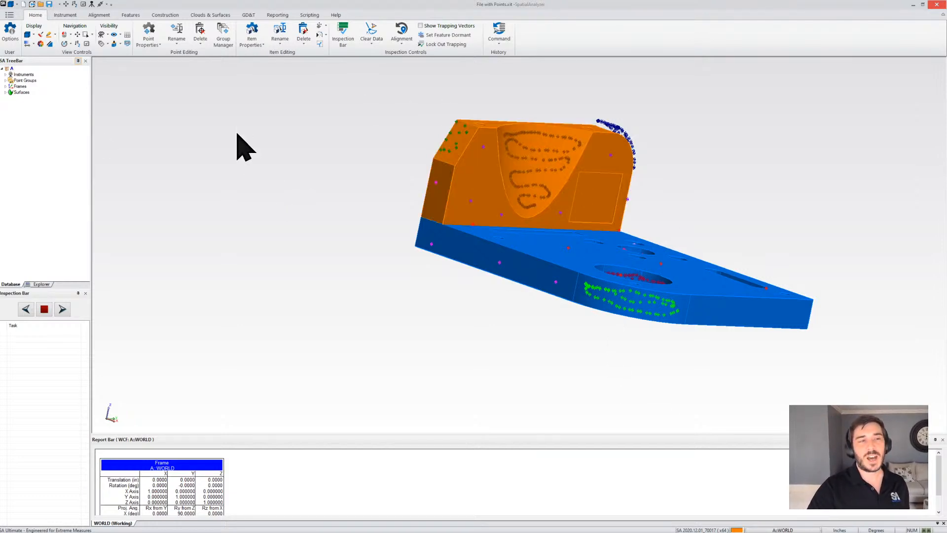
{"action": "left_click_drag", "start_coordinate": [630, 203], "coordinate": [611, 245]}
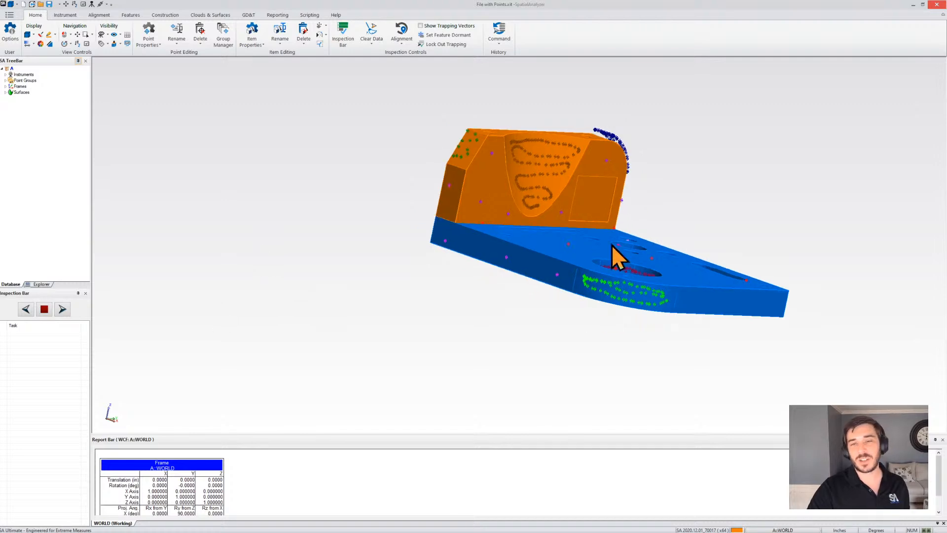
{"action": "scroll", "coordinate": [715, 230], "scroll_direction": "up", "scroll_amount": 2}
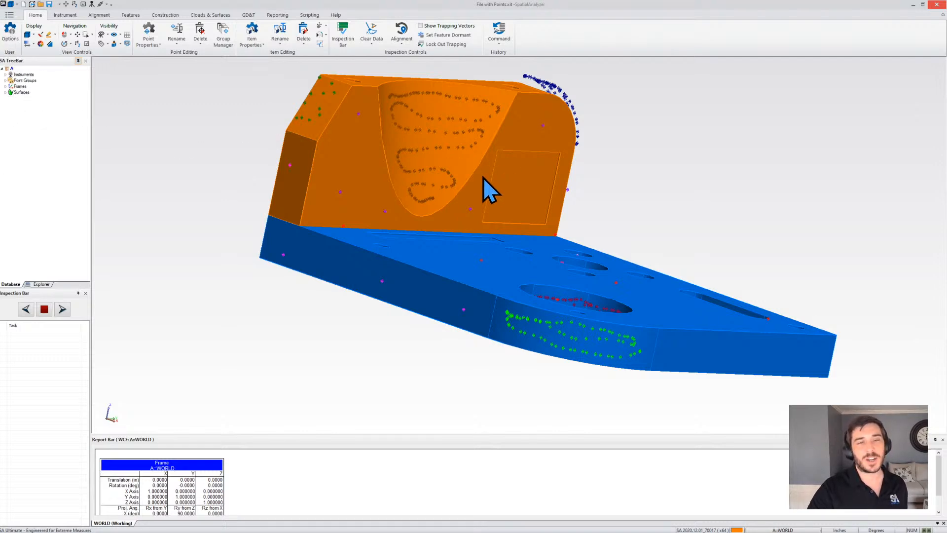
{"action": "scroll", "coordinate": [442, 251], "scroll_direction": "down", "scroll_amount": 2}
{"action": "right_click_drag", "start_coordinate": [711, 161], "coordinate": [637, 143]}
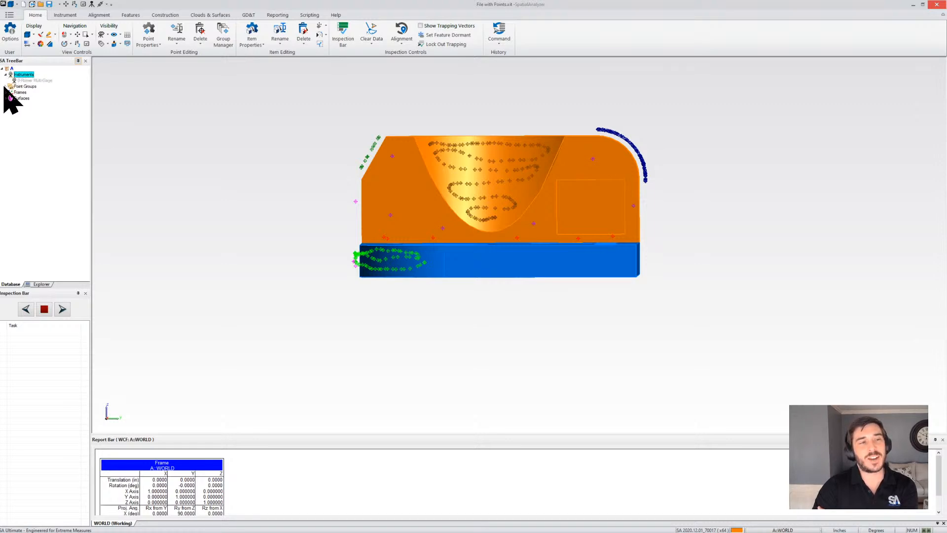
Step: List the file's point groups in the tree, examine the measured points on the tilted part, and collapse the list again
{"action": "left_click", "coordinate": [6, 86]}
{"action": "right_click_drag", "start_coordinate": [511, 192], "coordinate": [522, 303]}
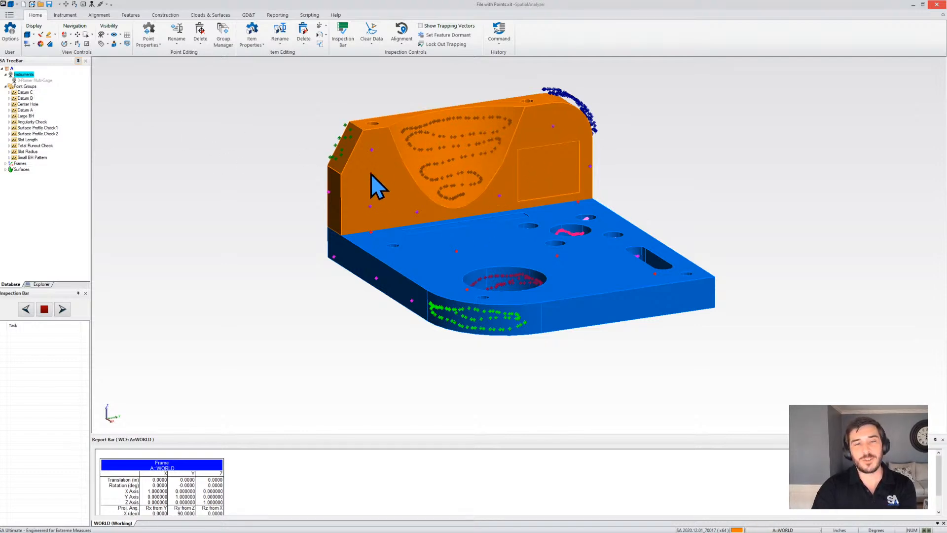
{"action": "mouse_move", "coordinate": [484, 309]}
{"action": "right_mouse_down"}
{"action": "mouse_move", "coordinate": [505, 299]}
{"action": "mouse_move", "coordinate": [498, 314]}
{"action": "right_mouse_up"}
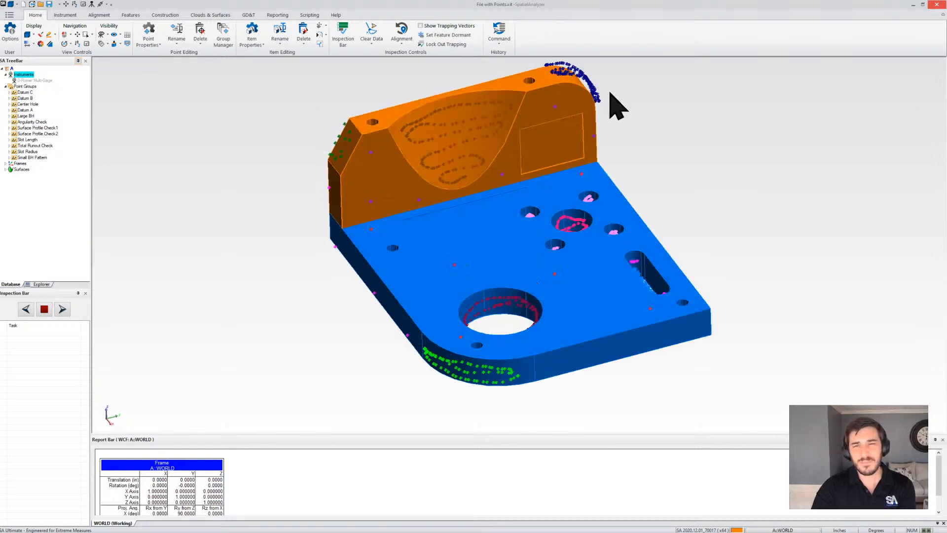
{"action": "left_click", "coordinate": [6, 87]}
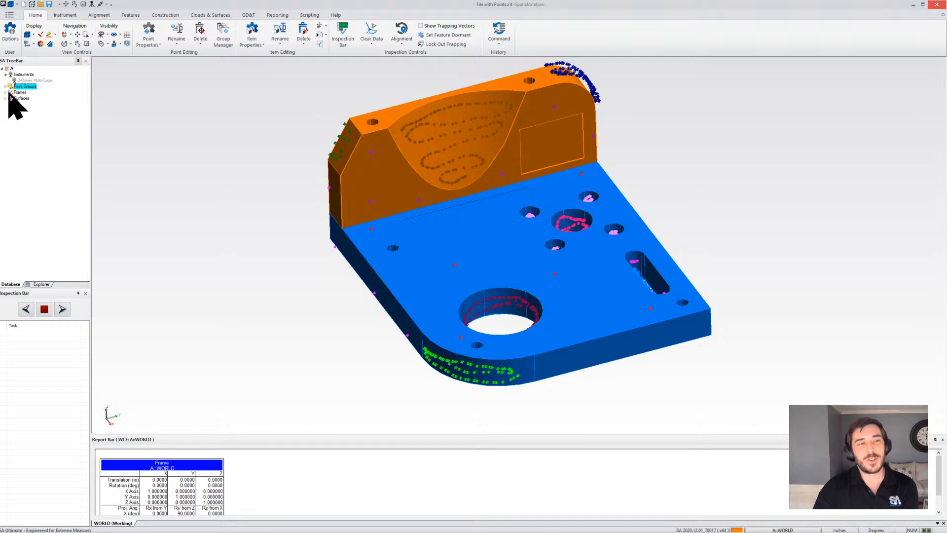
Step: List the file's frames and show the WORLD frame in the view together with the whole part
{"action": "left_click", "coordinate": [5, 92]}
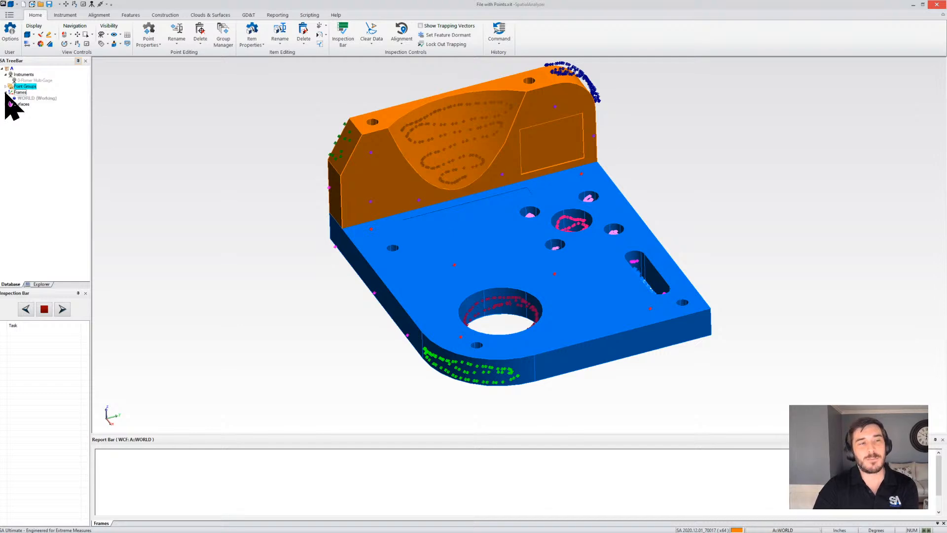
{"action": "middle_click", "coordinate": [43, 99]}
{"action": "scroll", "coordinate": [348, 298], "scroll_direction": "down", "scroll_amount": 5}
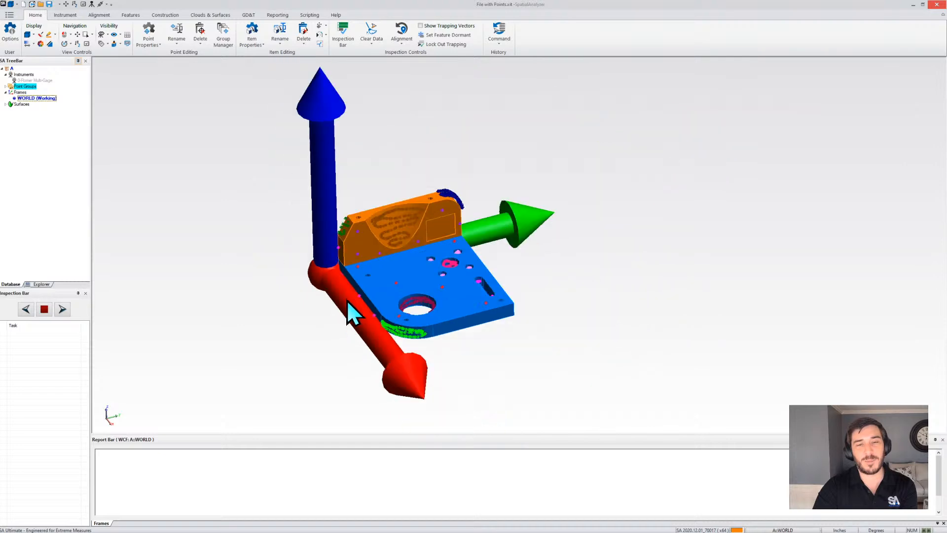
Step: Examine the WORLD frame's origin and three axes relative to the part from opposite sides and at different distances
{"action": "left_click_drag", "start_coordinate": [406, 301], "coordinate": [581, 268]}
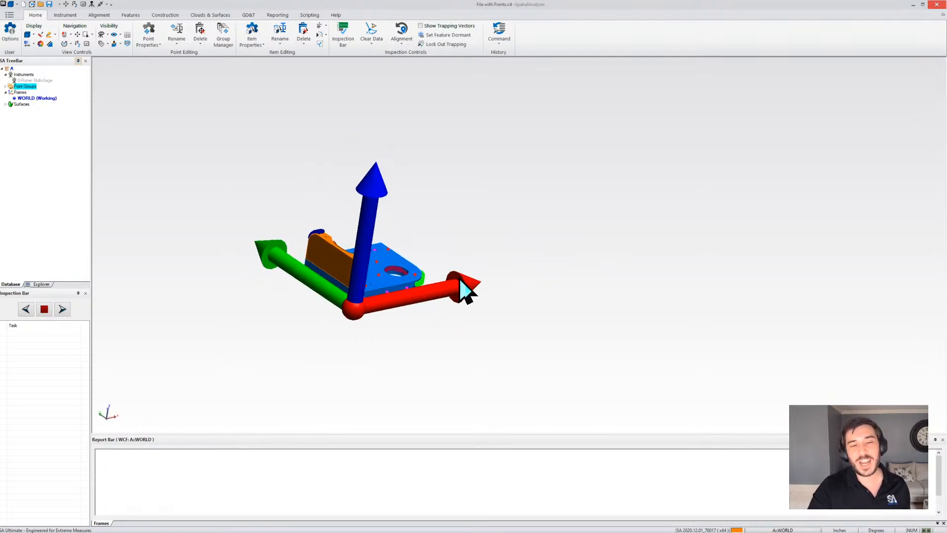
{"action": "scroll", "coordinate": [375, 319], "scroll_direction": "up", "scroll_amount": 3}
{"action": "left_click_drag", "start_coordinate": [375, 320], "coordinate": [328, 279]}
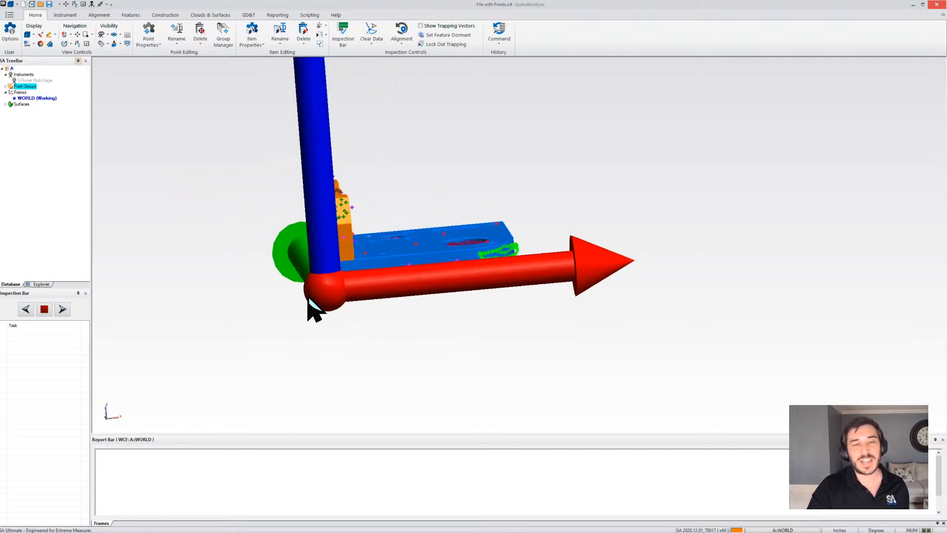
{"action": "left_click", "coordinate": [323, 300]}
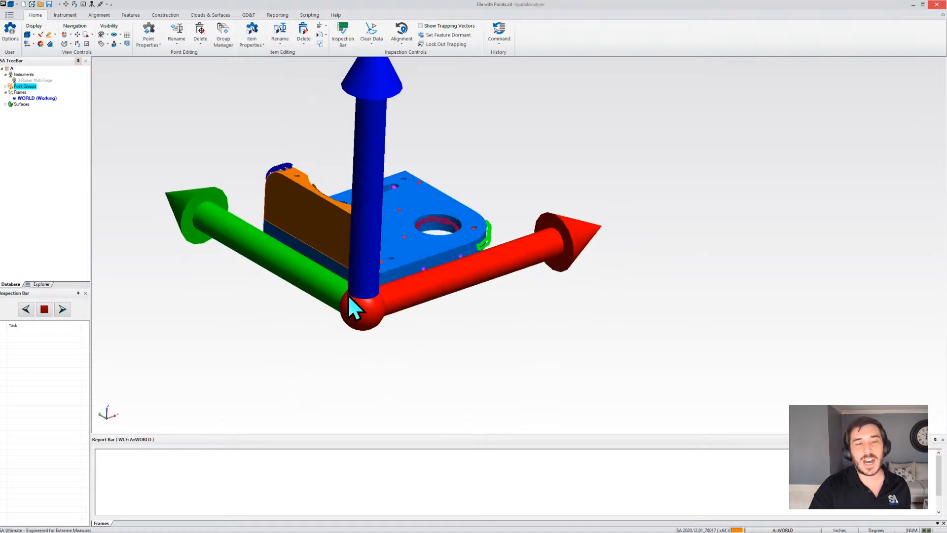
{"action": "scroll", "coordinate": [340, 340], "scroll_direction": "down", "scroll_amount": 2}
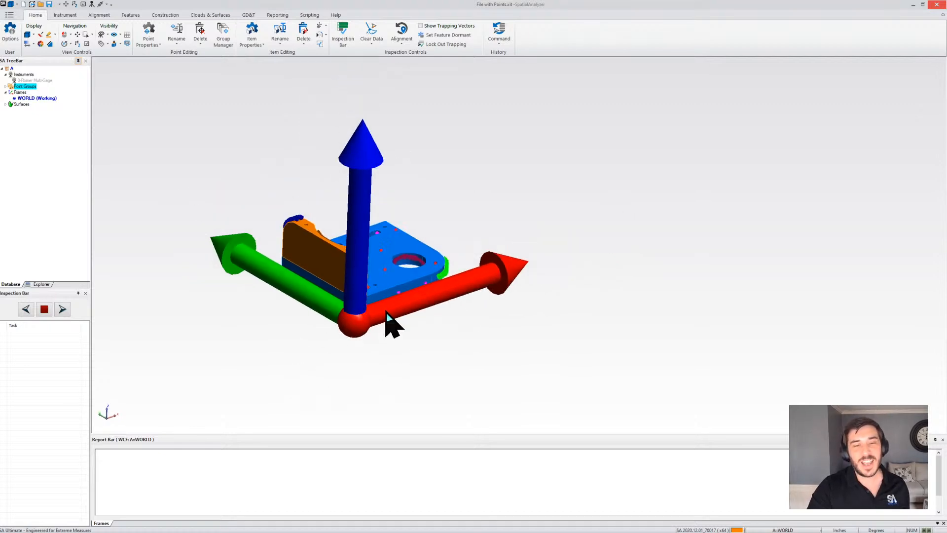
{"action": "left_click_drag", "start_coordinate": [386, 313], "coordinate": [372, 308]}
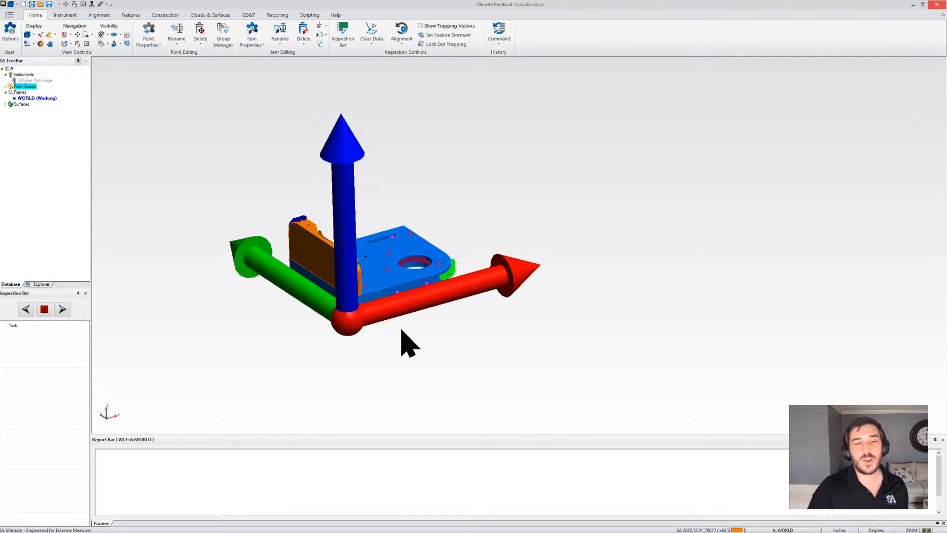
{"action": "scroll", "coordinate": [401, 330], "scroll_direction": "down", "scroll_amount": 3}
{"action": "left_click_drag", "start_coordinate": [389, 334], "coordinate": [305, 339]}
{"action": "scroll", "coordinate": [413, 288], "scroll_direction": "up", "scroll_amount": 5}
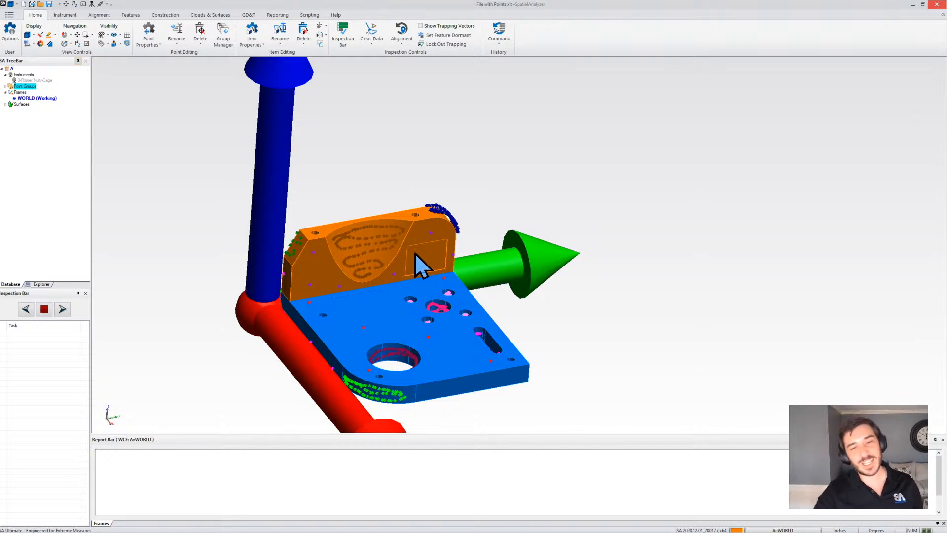
Step: Examine the part's corner at the frame origin and the holes and slot in the base, from oblique and top-down angles
{"action": "left_click_drag", "start_coordinate": [335, 316], "coordinate": [400, 320]}
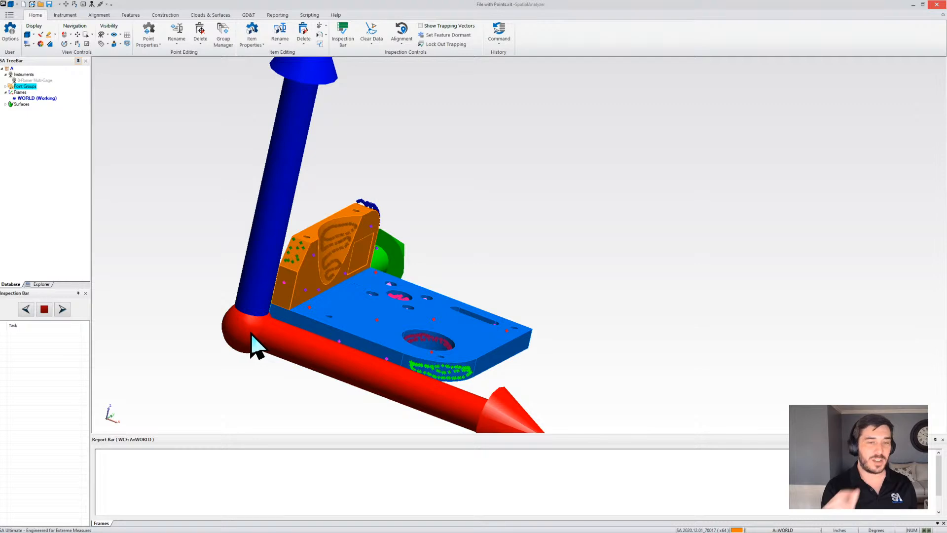
{"action": "right_click_drag", "start_coordinate": [451, 275], "coordinate": [387, 276]}
{"action": "scroll", "coordinate": [296, 320], "scroll_direction": "up", "scroll_amount": 3}
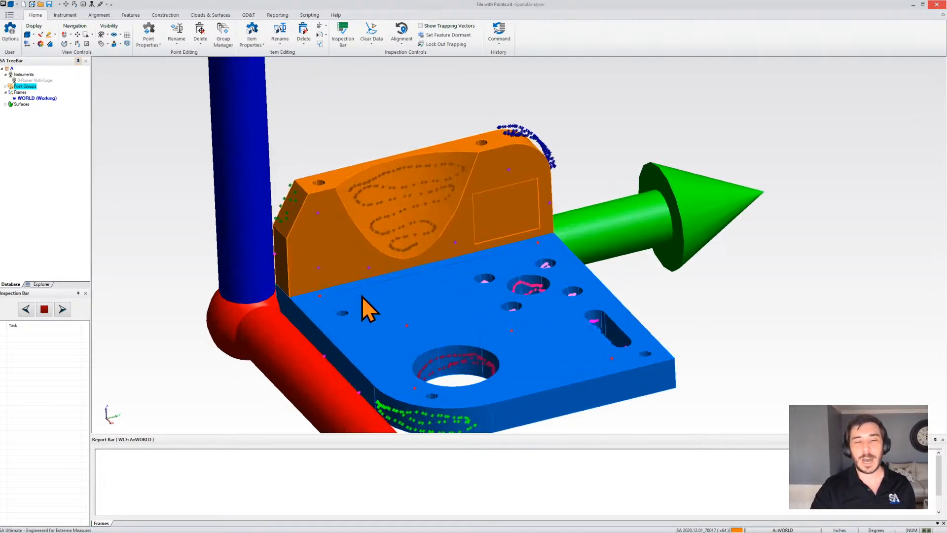
{"action": "right_click_drag", "start_coordinate": [338, 329], "coordinate": [371, 365]}
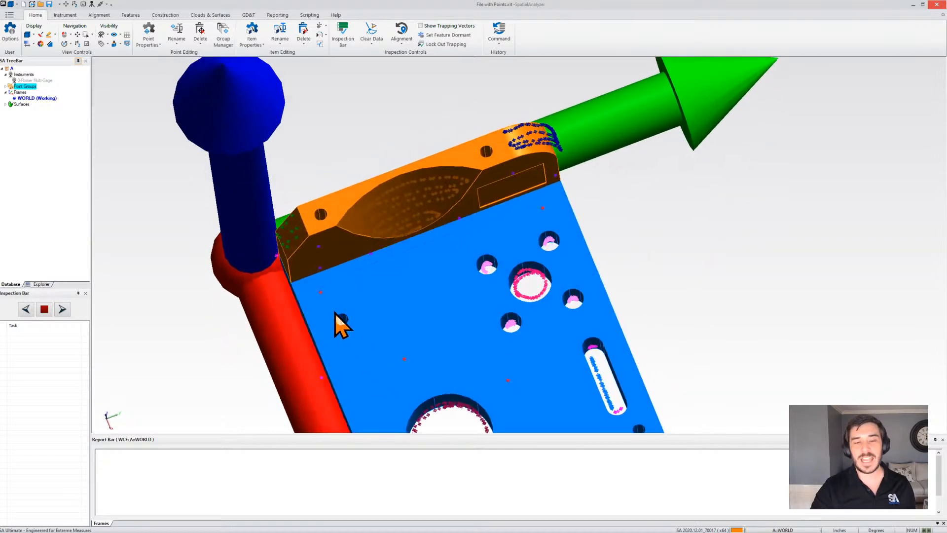
{"action": "mouse_move", "coordinate": [341, 324]}
{"action": "right_mouse_down"}
{"action": "mouse_move", "coordinate": [401, 337]}
{"action": "mouse_move", "coordinate": [397, 328]}
{"action": "mouse_move", "coordinate": [346, 334]}
{"action": "right_mouse_up"}
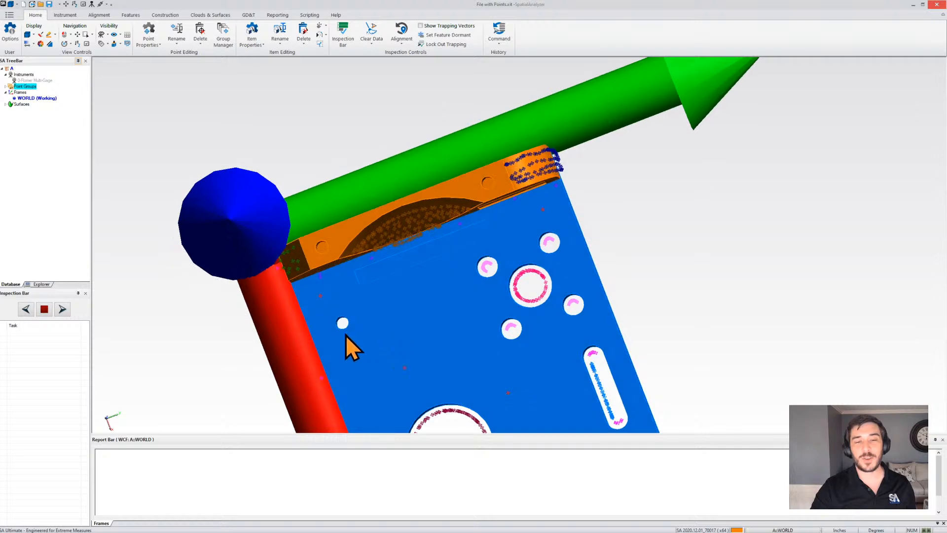
{"action": "right_click_drag", "start_coordinate": [417, 348], "coordinate": [328, 334]}
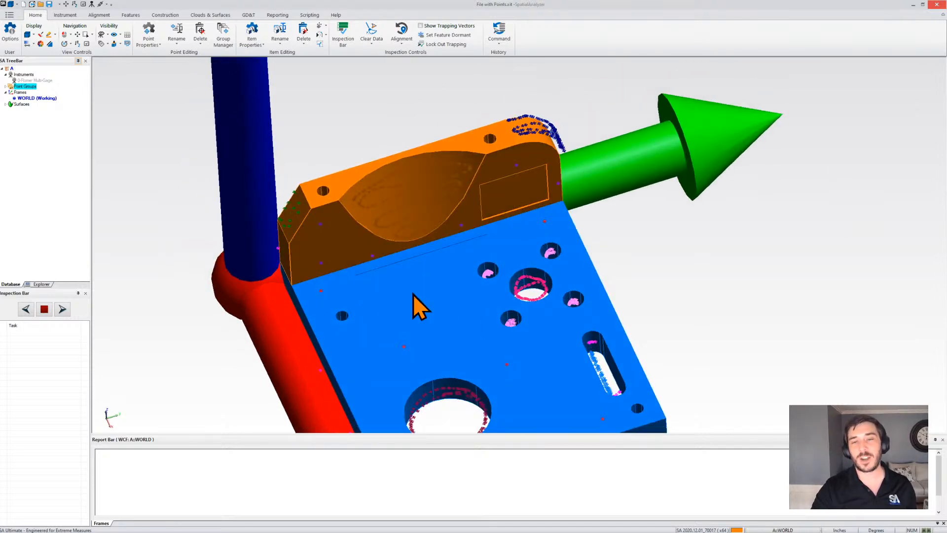
{"action": "right_click_drag", "start_coordinate": [386, 304], "coordinate": [348, 298]}
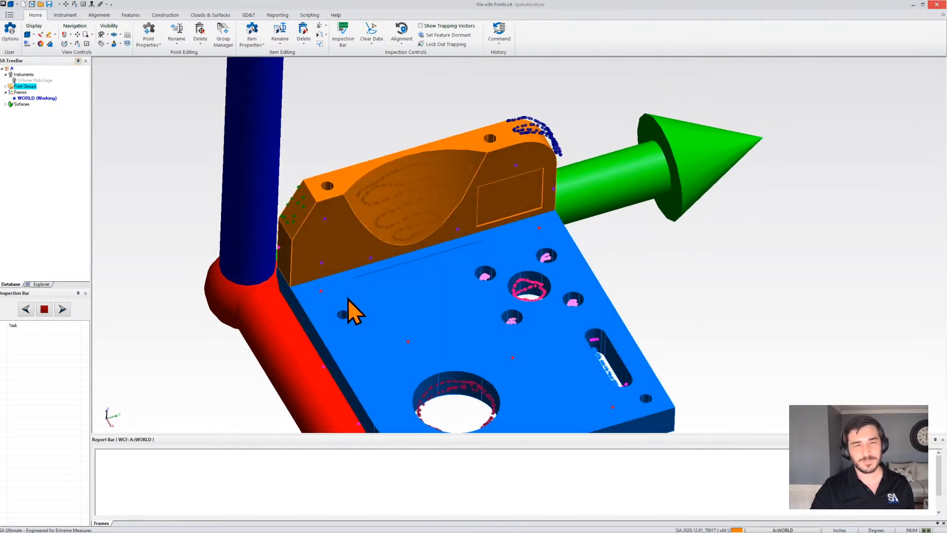
Step: Examine the whole part with the WORLD frame's axes from farther away and from along the upright wall
{"action": "scroll", "coordinate": [418, 256], "scroll_direction": "down", "scroll_amount": 3}
{"action": "right_click_drag", "start_coordinate": [394, 163], "coordinate": [291, 138]}
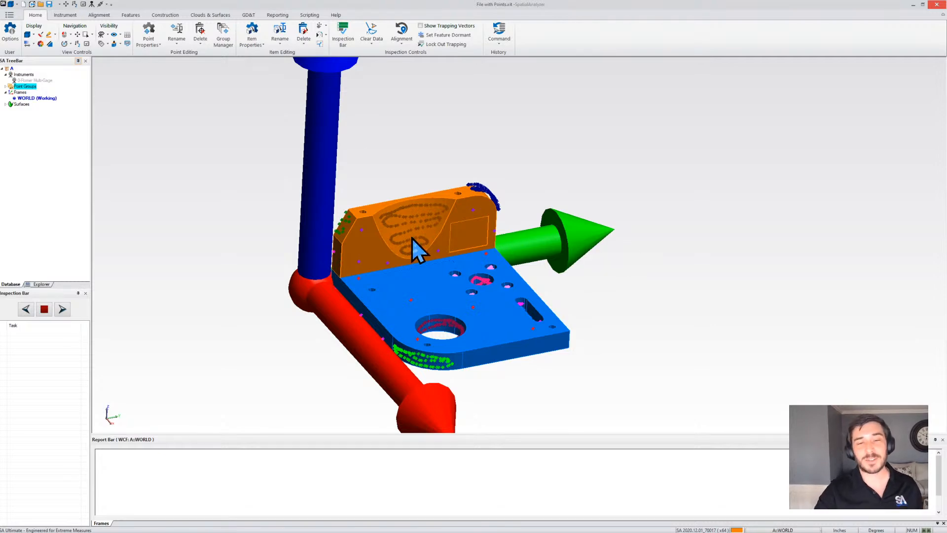
{"action": "right_click_drag", "start_coordinate": [413, 299], "coordinate": [477, 302]}
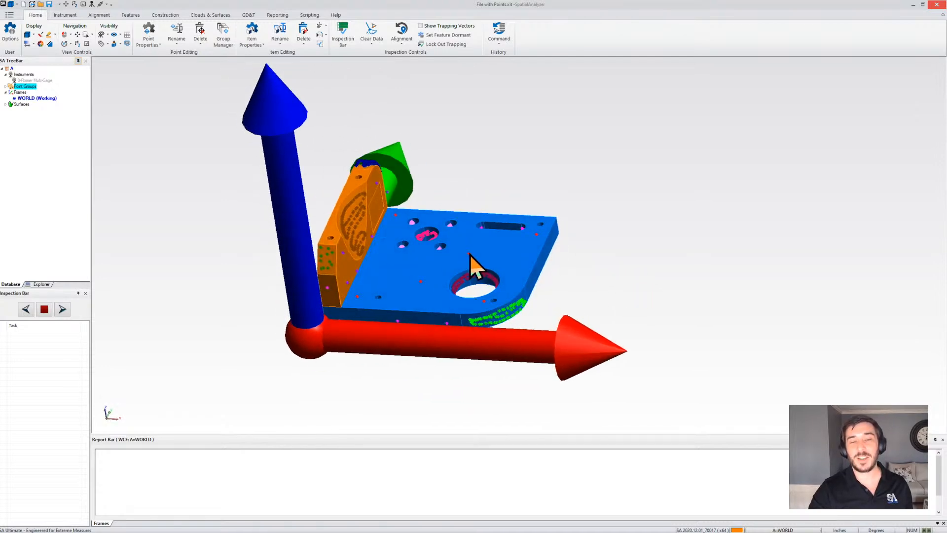
{"action": "right_click_drag", "start_coordinate": [470, 255], "coordinate": [468, 260]}
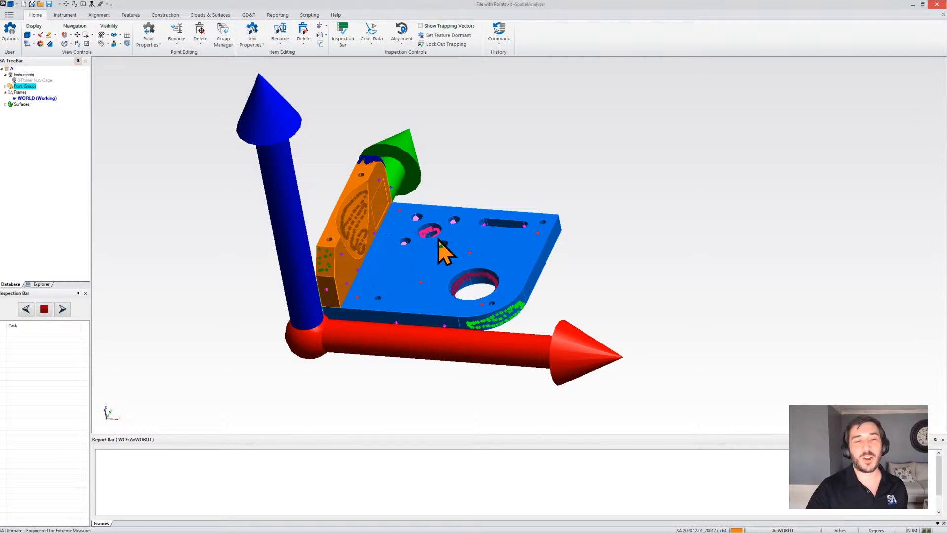
Step: List the file's surfaces in the tree, examine the two colored bodies from several angles, and select the Vertical surface
{"action": "right_click_drag", "start_coordinate": [390, 369], "coordinate": [374, 381]}
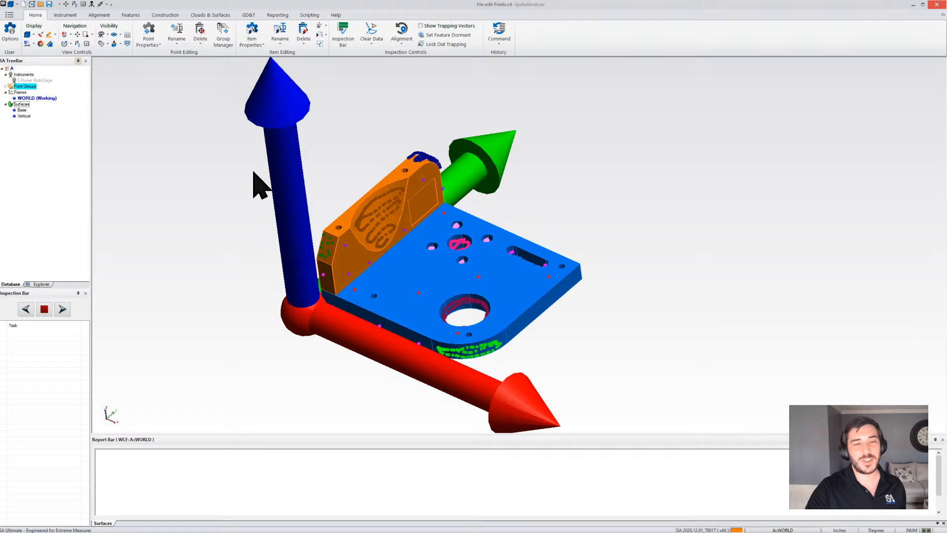
{"action": "right_click_drag", "start_coordinate": [554, 286], "coordinate": [427, 188]}
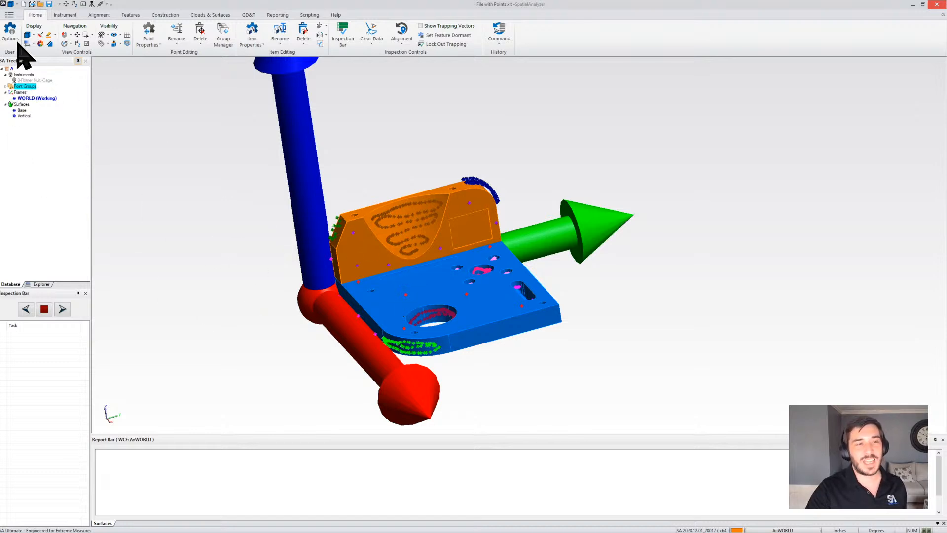
{"action": "left_click_drag", "start_coordinate": [406, 286], "coordinate": [407, 263]}
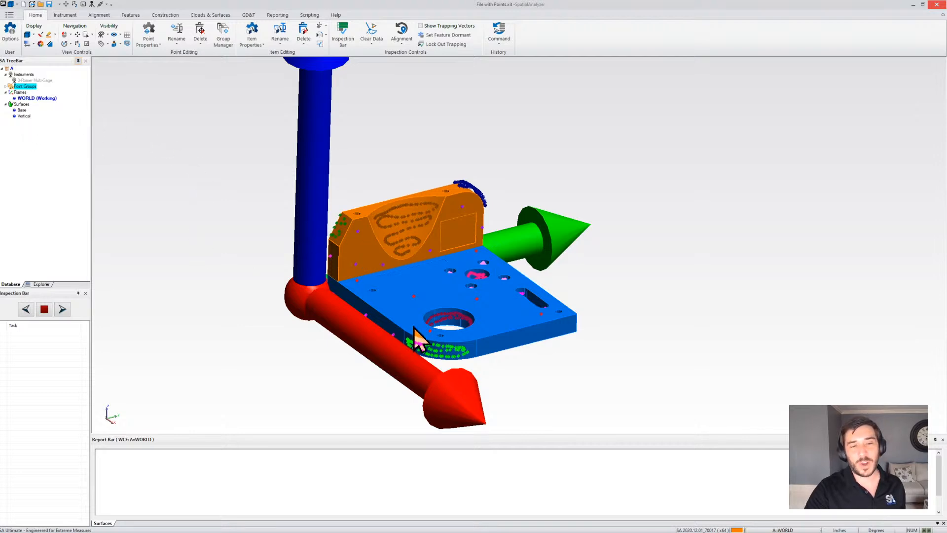
{"action": "left_click", "coordinate": [370, 257]}
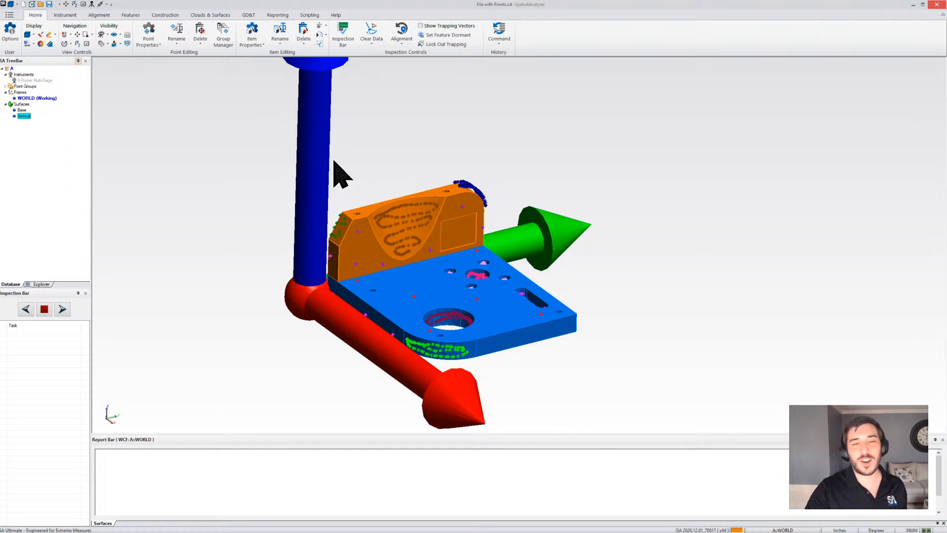
Step: Expand the point groups in the tree and enlarge the Report Bar's height
{"action": "left_click", "coordinate": [5, 87]}
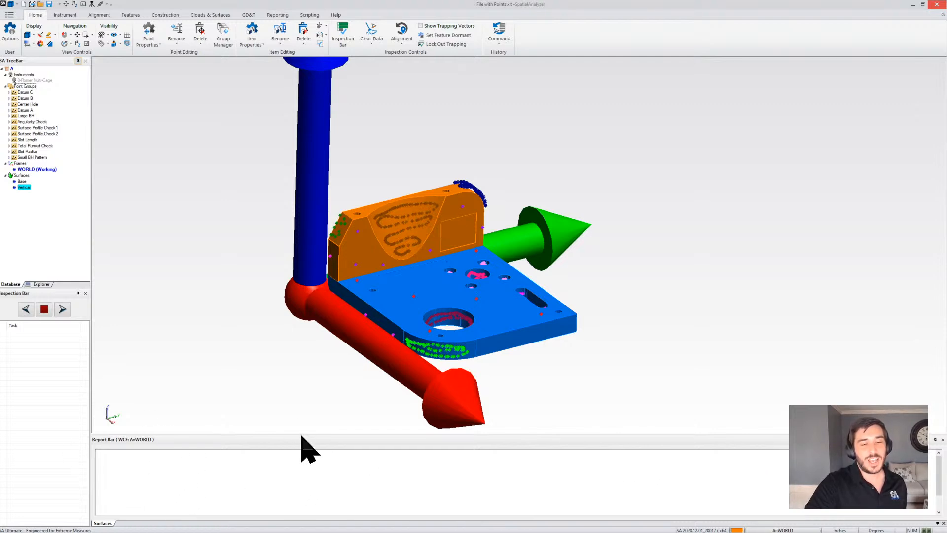
{"action": "left_click_drag", "start_coordinate": [300, 434], "coordinate": [290, 347]}
{"action": "right_click_drag", "start_coordinate": [333, 250], "coordinate": [306, 277]}
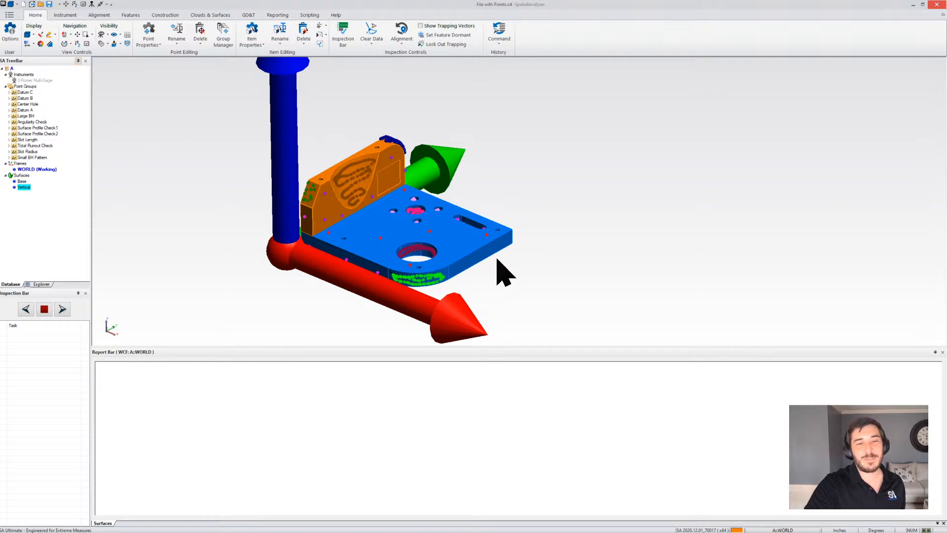
Step: Display the Datum A point group's report table and highlight its point names and coordinates
{"action": "left_click", "coordinate": [24, 110]}
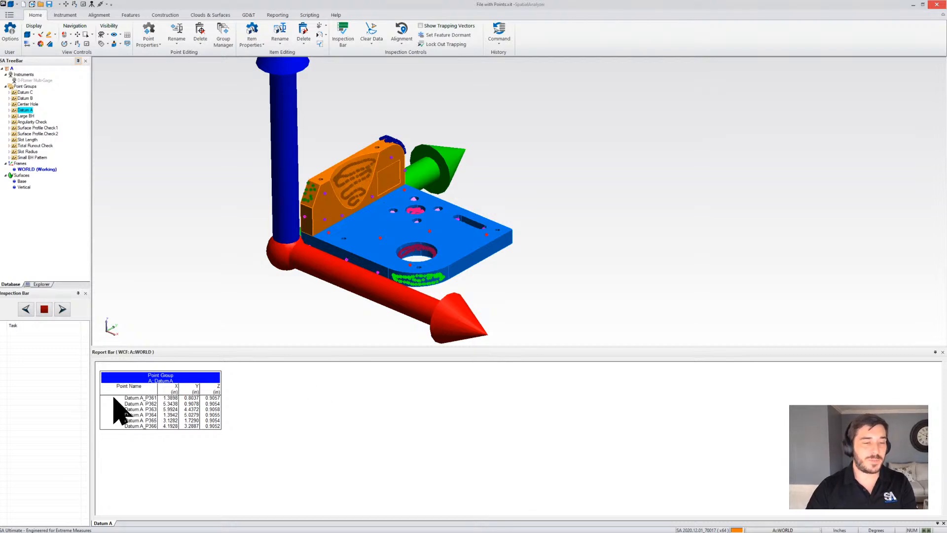
{"action": "left_click_drag", "start_coordinate": [114, 398], "coordinate": [223, 432]}
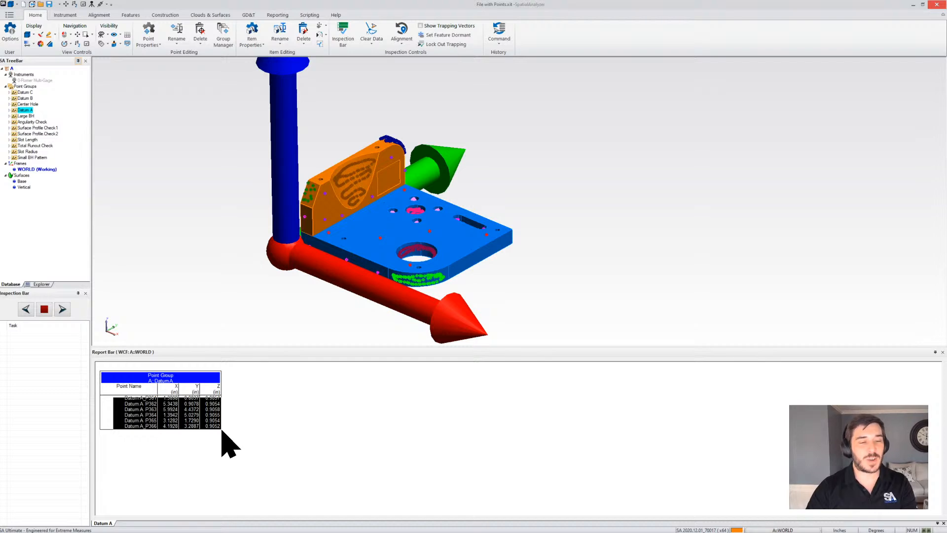
{"action": "left_click_drag", "start_coordinate": [222, 430], "coordinate": [222, 430]}
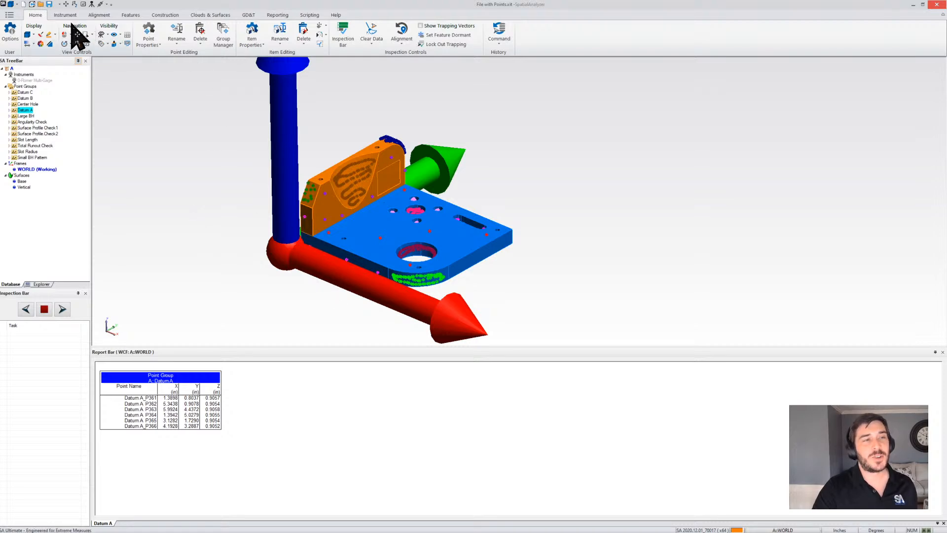
Step: Bring up the construction commands and examine the part and the WORLD frame from farther away
{"action": "left_click", "coordinate": [165, 15]}
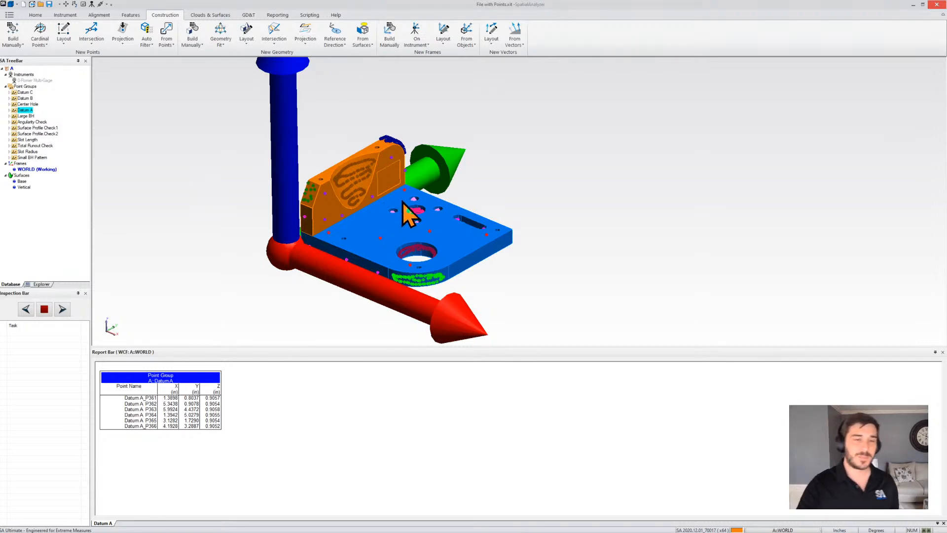
{"action": "scroll", "coordinate": [397, 222], "scroll_direction": "down", "scroll_amount": 2}
{"action": "mouse_move", "coordinate": [334, 274]}
{"action": "left_mouse_down"}
{"action": "mouse_move", "coordinate": [332, 288]}
{"action": "mouse_move", "coordinate": [340, 279]}
{"action": "left_mouse_up"}
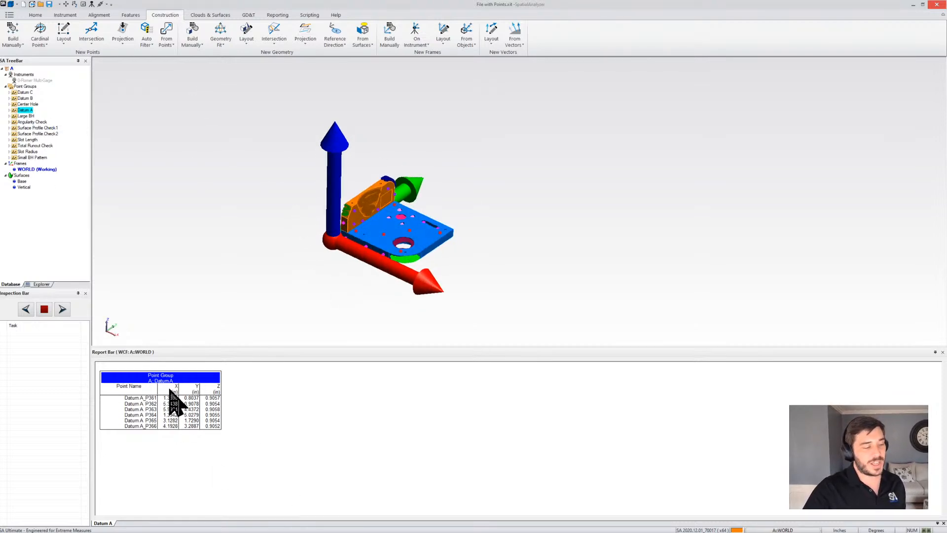
Step: Select the Base surface, the WORLD frame and the Romer Multi-Gage instrument in turn and review the report details
{"action": "left_click", "coordinate": [21, 181]}
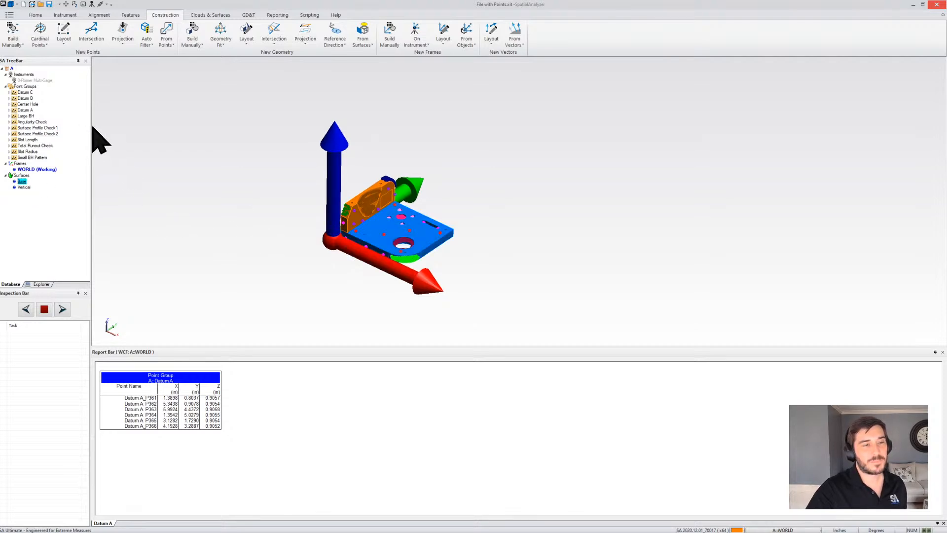
{"action": "left_click", "coordinate": [34, 169]}
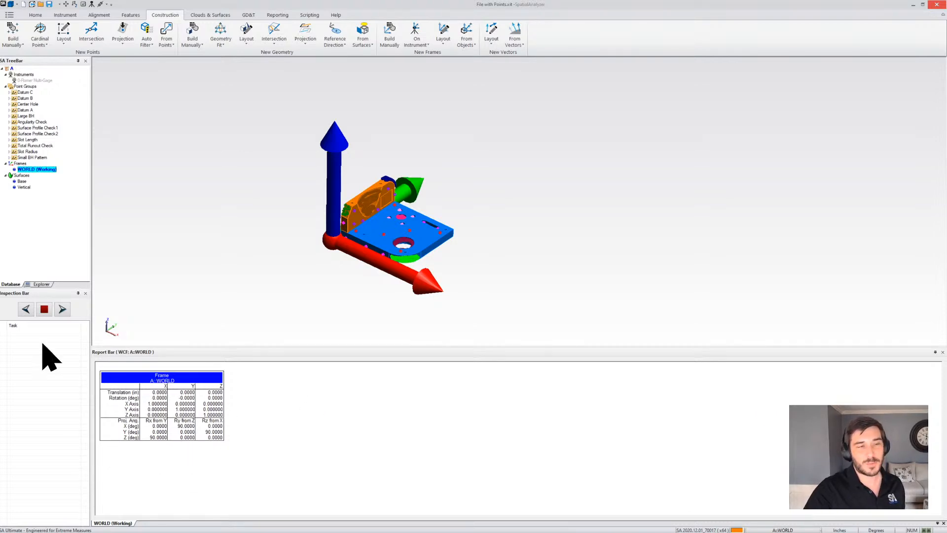
{"action": "left_click", "coordinate": [37, 81]}
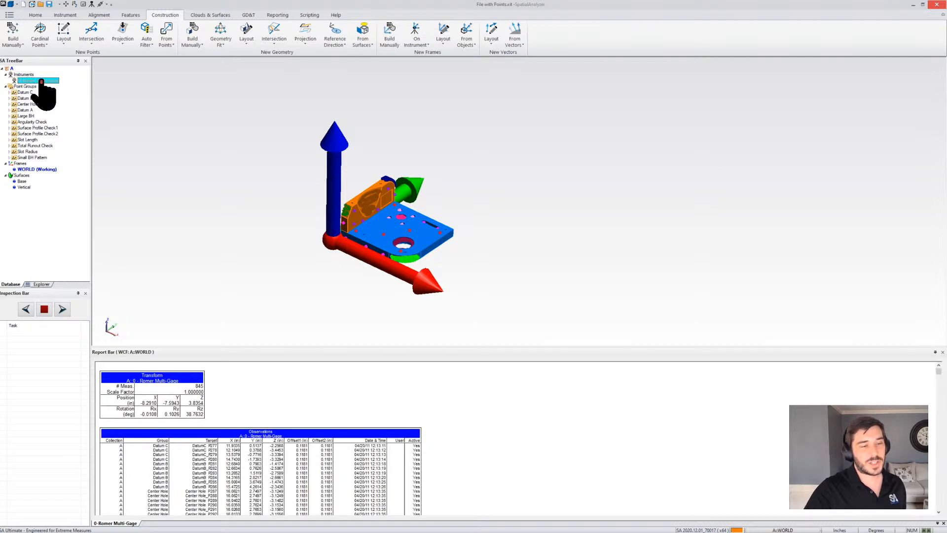
{"action": "scroll", "coordinate": [467, 419], "scroll_direction": "down", "scroll_amount": 1}
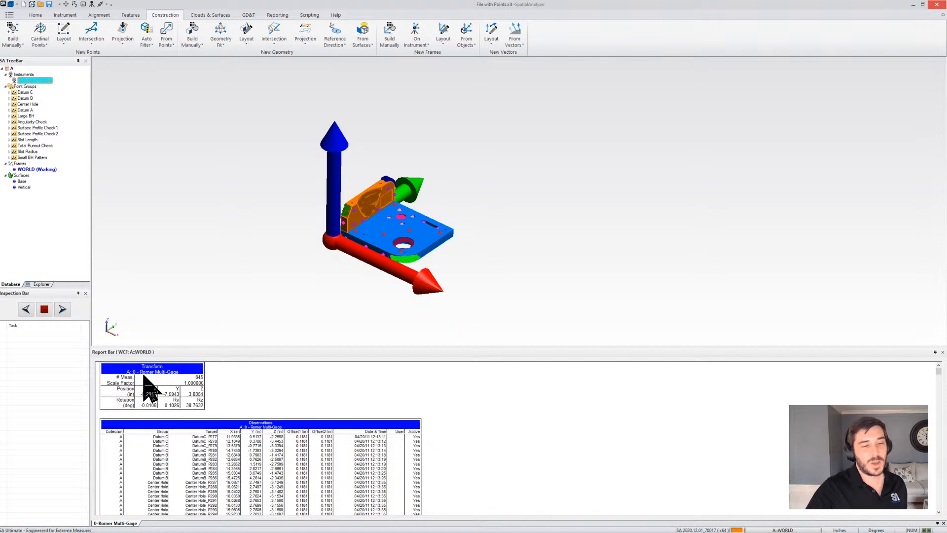
Step: Review the Romer Multi-Gage report's Observations table down to the Large BH measurements and return to the Transform table
{"action": "scroll", "coordinate": [459, 409], "scroll_direction": "down", "scroll_amount": 4}
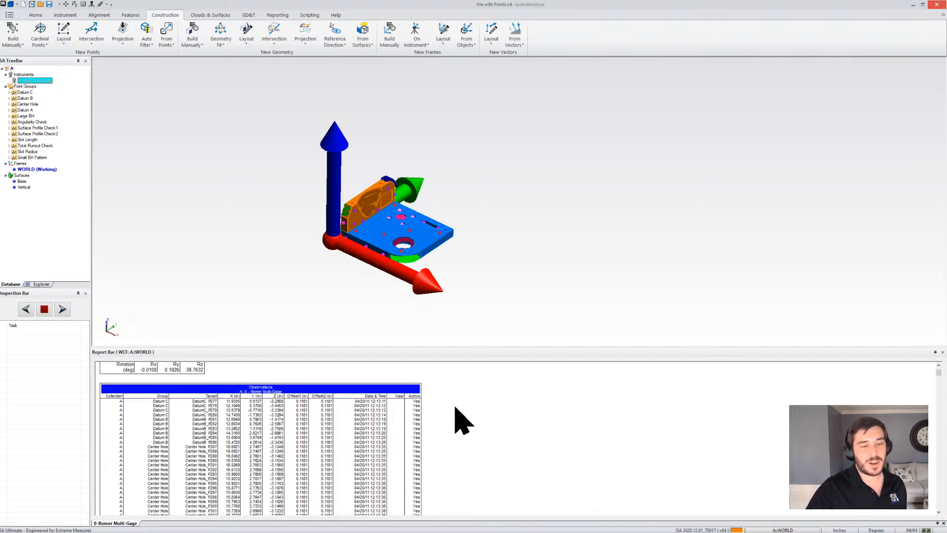
{"action": "scroll", "coordinate": [455, 407], "scroll_direction": "down", "scroll_amount": 20}
{"action": "scroll", "coordinate": [454, 404], "scroll_direction": "down", "scroll_amount": 20}
{"action": "scroll", "coordinate": [452, 417], "scroll_direction": "down", "scroll_amount": 3}
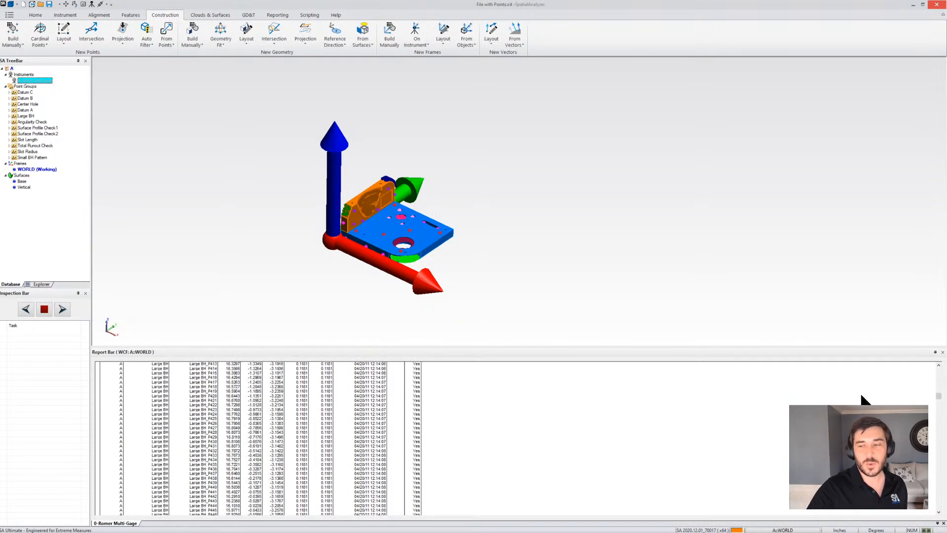
{"action": "left_click_drag", "start_coordinate": [939, 397], "coordinate": [939, 368]}
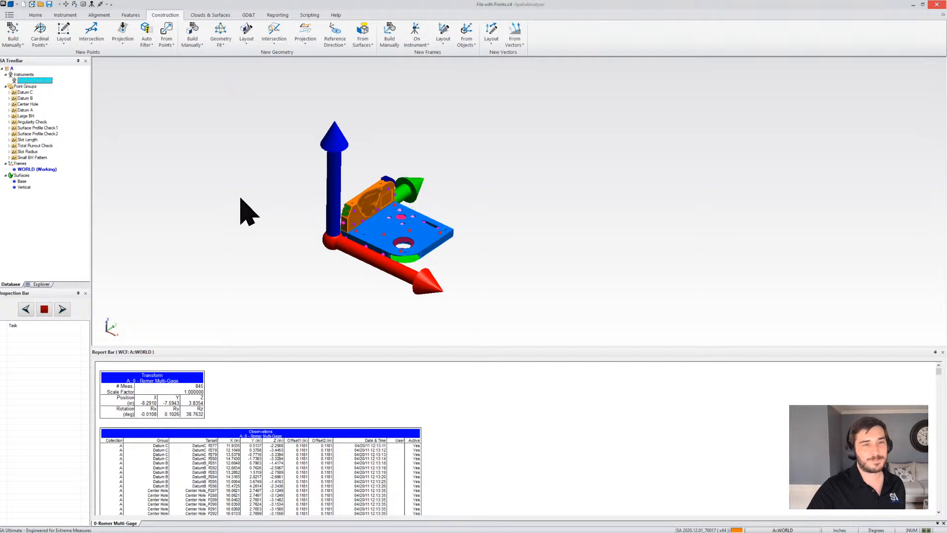
Step: Add a Leica ATS600 laser tracker as a second instrument in collection A
{"action": "middle_click_drag", "start_coordinate": [452, 227], "coordinate": [375, 193]}
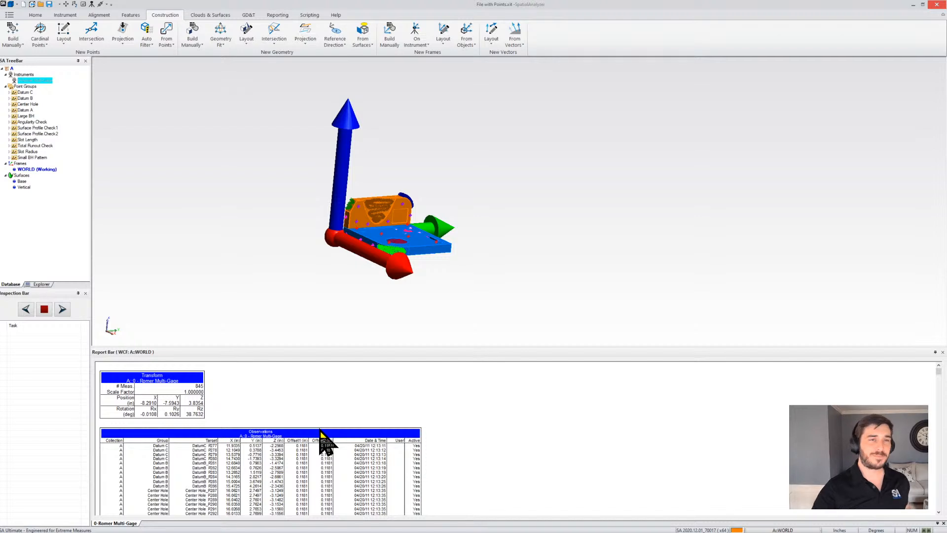
{"action": "left_click", "coordinate": [57, 16]}
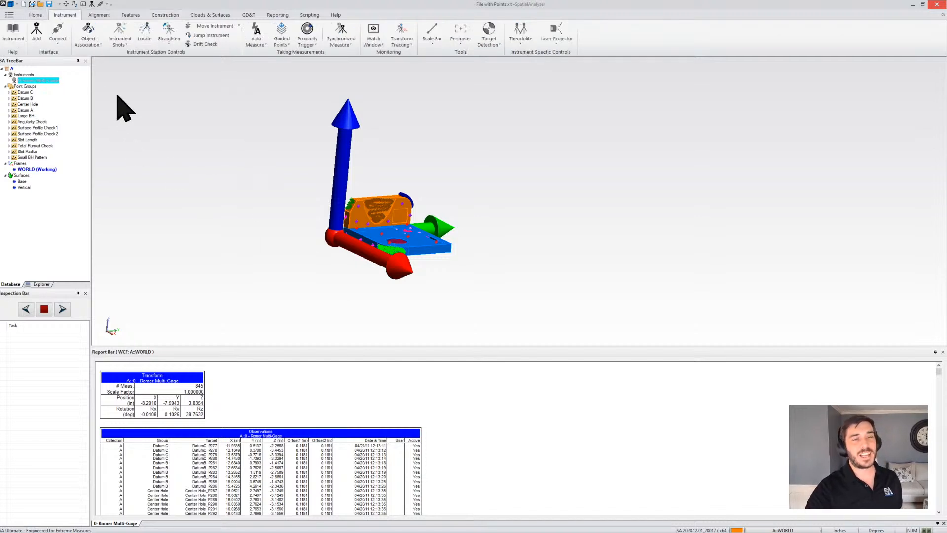
{"action": "left_click", "coordinate": [37, 31]}
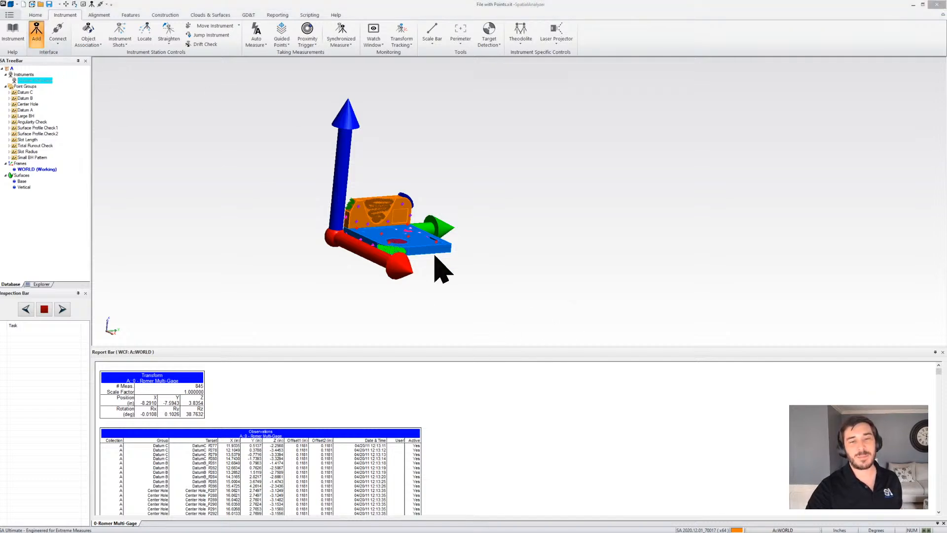
{"action": "left_click", "coordinate": [316, 197]}
{"action": "left_click", "coordinate": [447, 316]}
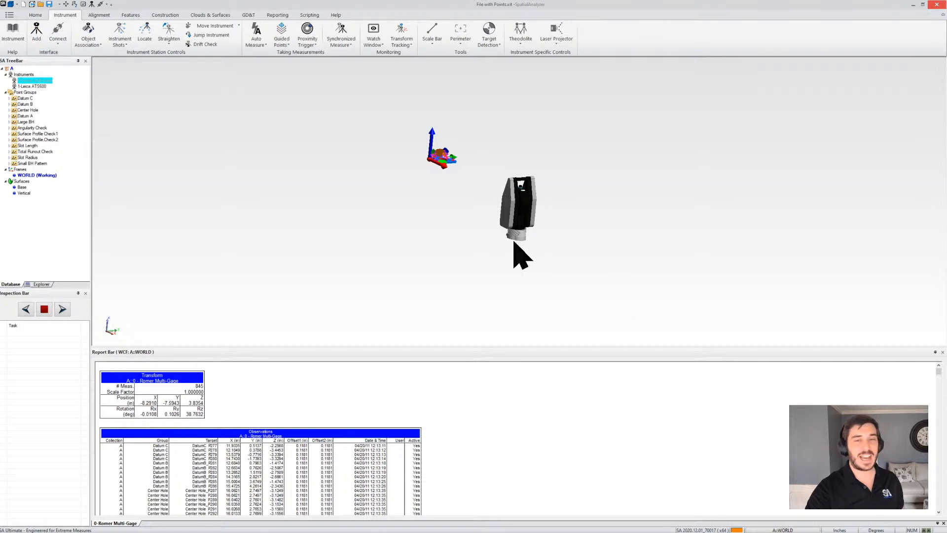
Step: View the part beside the added tracker and reduce the Report Bar's height to enlarge the graphical view
{"action": "left_click_drag", "start_coordinate": [475, 225], "coordinate": [568, 261]}
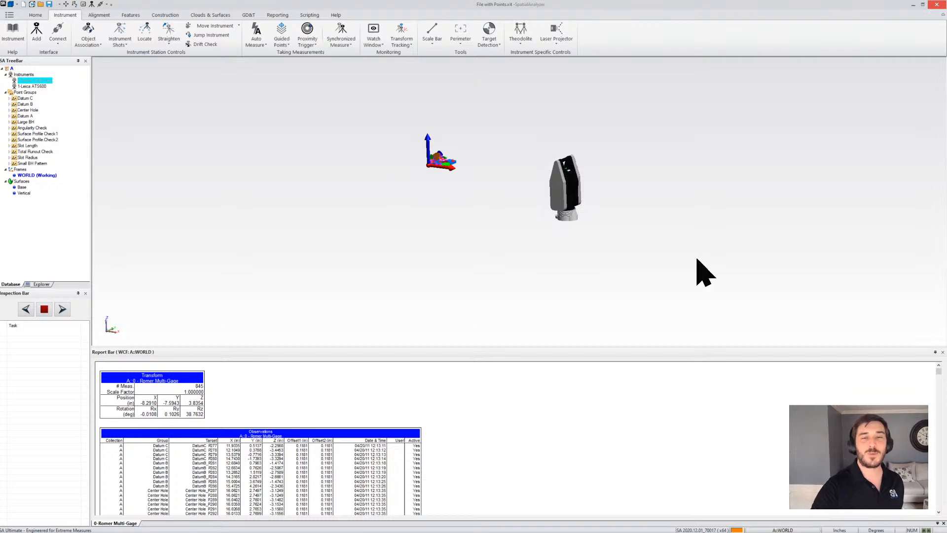
{"action": "left_click_drag", "start_coordinate": [526, 224], "coordinate": [524, 246]}
{"action": "middle_click_drag", "start_coordinate": [412, 133], "coordinate": [461, 174]}
{"action": "left_click_drag", "start_coordinate": [615, 269], "coordinate": [526, 291]}
{"action": "left_click_drag", "start_coordinate": [476, 348], "coordinate": [472, 463]}
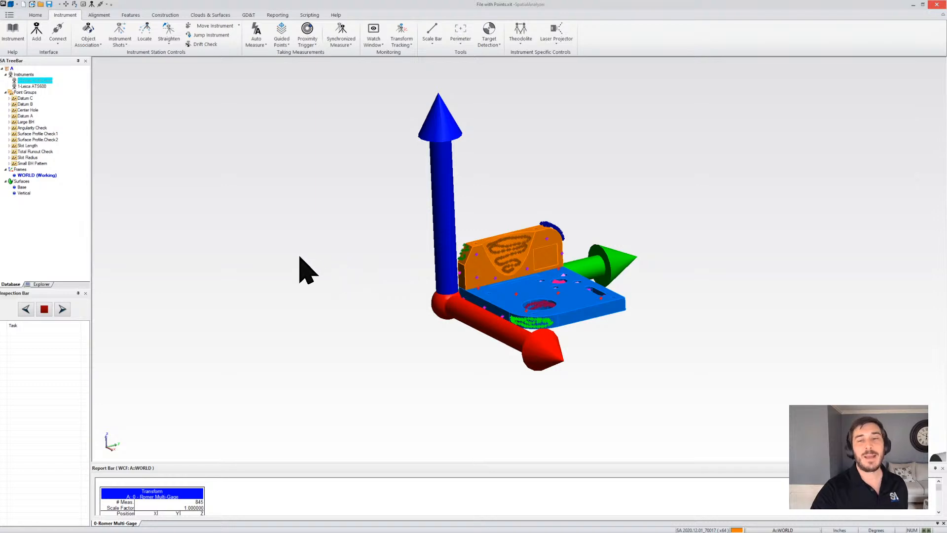
Step: Connect the Leica ATS600 tracker and the Romer Multi-Gage arm so both have live instrument controls
{"action": "scroll", "coordinate": [336, 215], "scroll_direction": "down", "scroll_amount": 1}
{"action": "scroll", "coordinate": [336, 212], "scroll_direction": "down", "scroll_amount": 1}
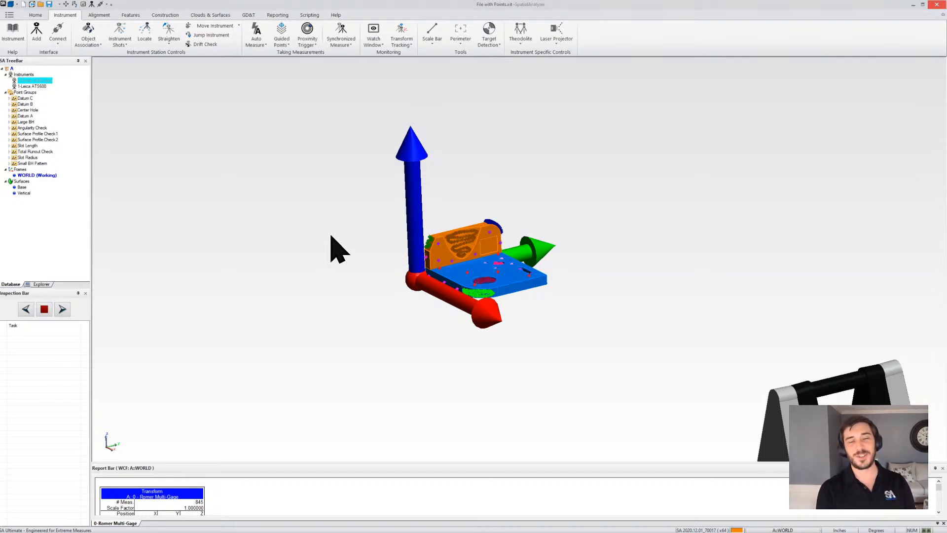
{"action": "left_click_drag", "start_coordinate": [450, 241], "coordinate": [468, 235]}
{"action": "scroll", "coordinate": [348, 254], "scroll_direction": "down", "scroll_amount": 3}
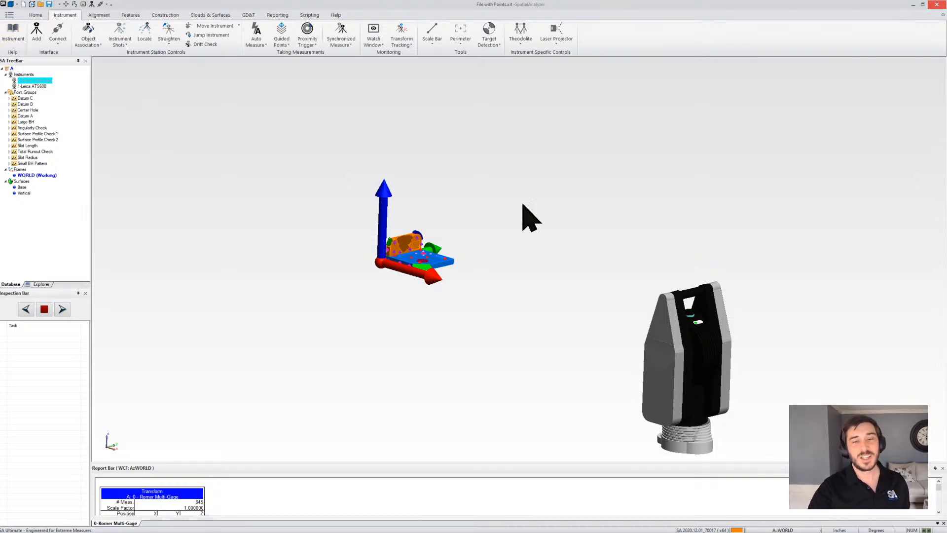
{"action": "scroll", "coordinate": [325, 276], "scroll_direction": "down", "scroll_amount": 2}
{"action": "left_click_drag", "start_coordinate": [465, 281], "coordinate": [450, 296]}
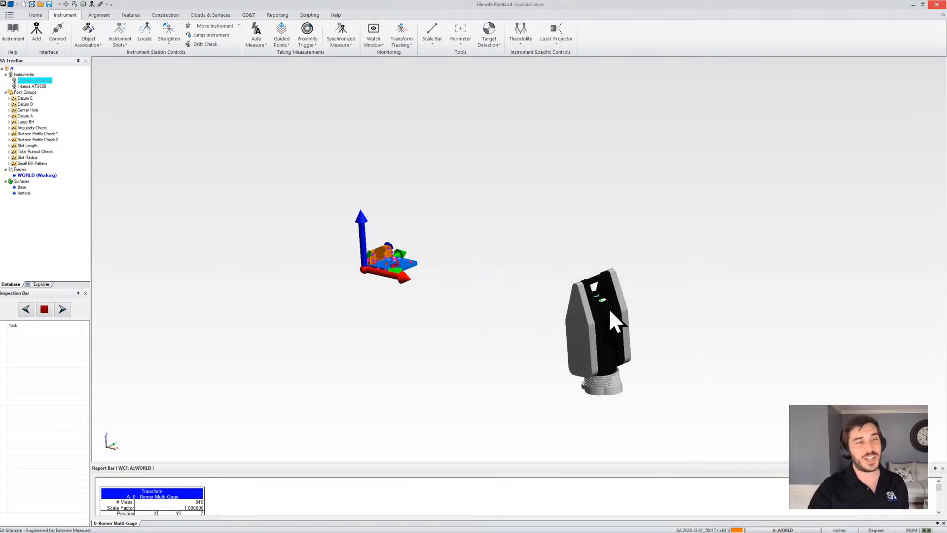
{"action": "left_click", "coordinate": [59, 35]}
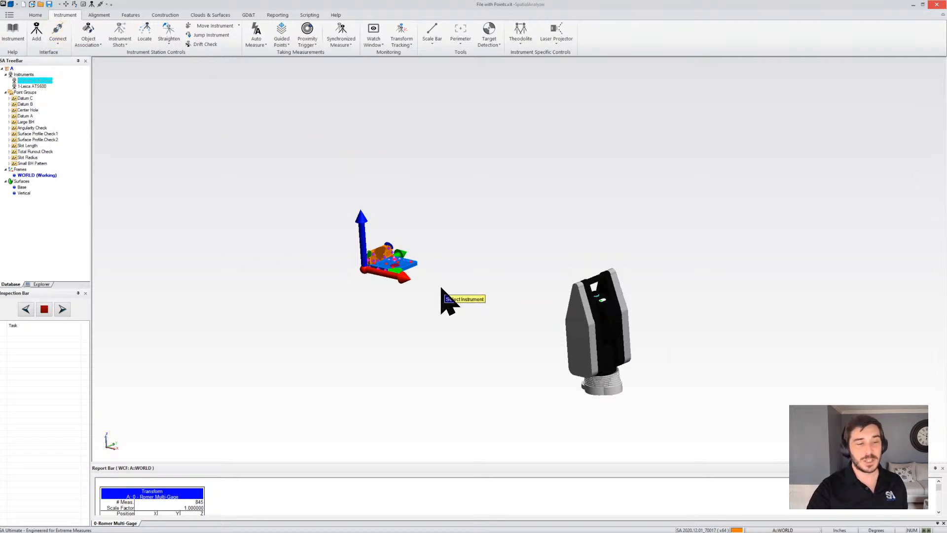
{"action": "left_click", "coordinate": [621, 324]}
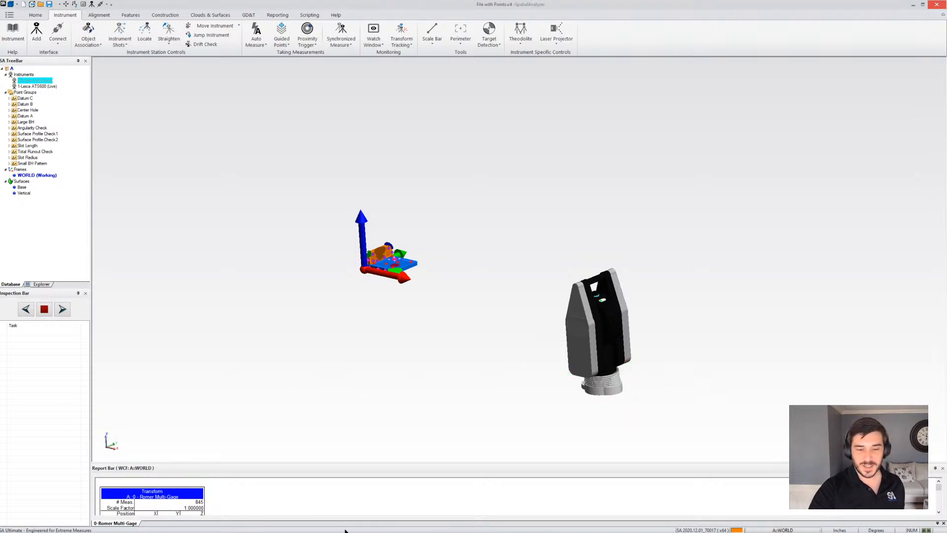
{"action": "left_click", "coordinate": [62, 41]}
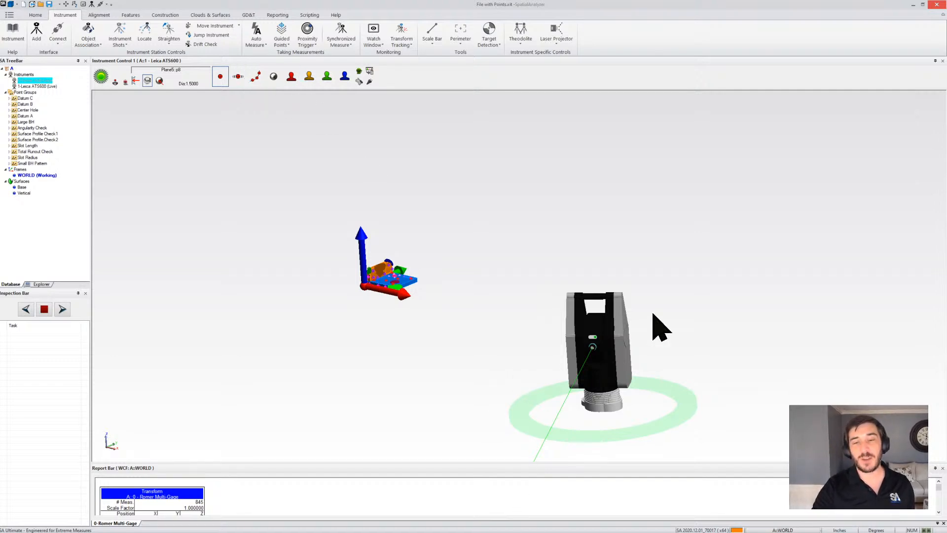
{"action": "left_click_drag", "start_coordinate": [625, 275], "coordinate": [503, 285]}
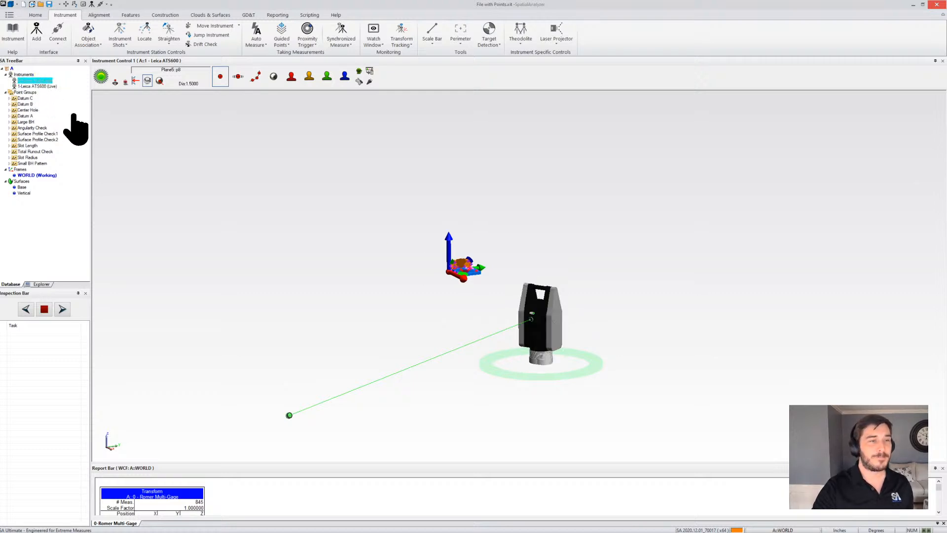
{"action": "left_click", "coordinate": [57, 32]}
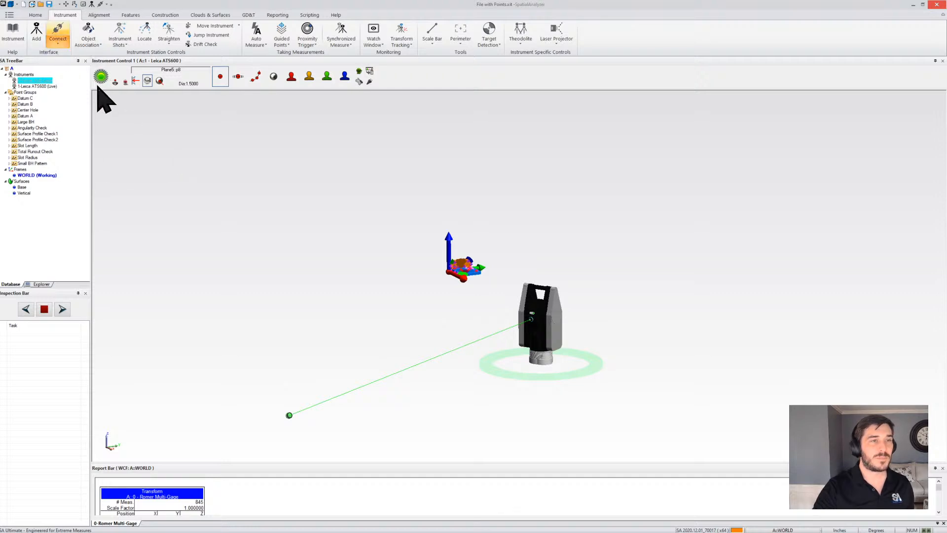
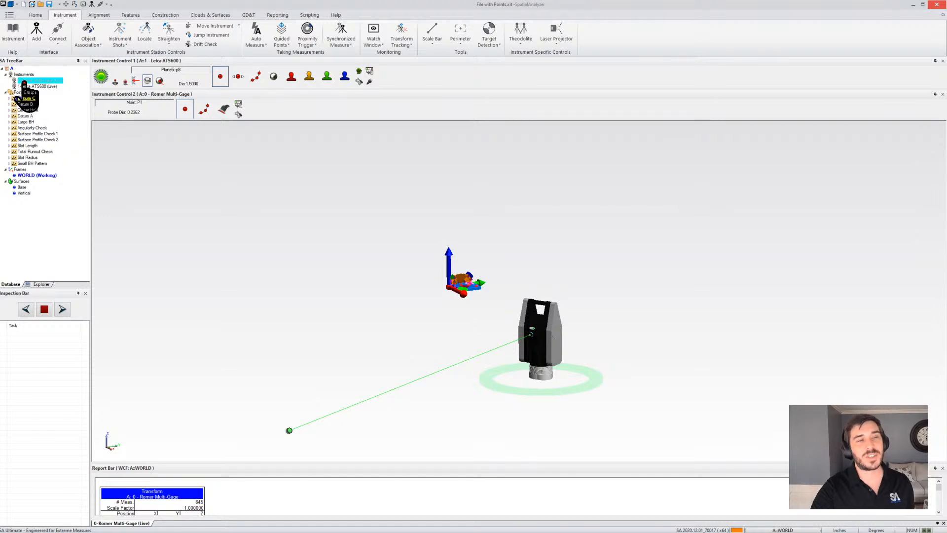
Step: Expand the Datum C point group in the tree and display the report for point DatumC_P277
{"action": "left_click", "coordinate": [4, 69]}
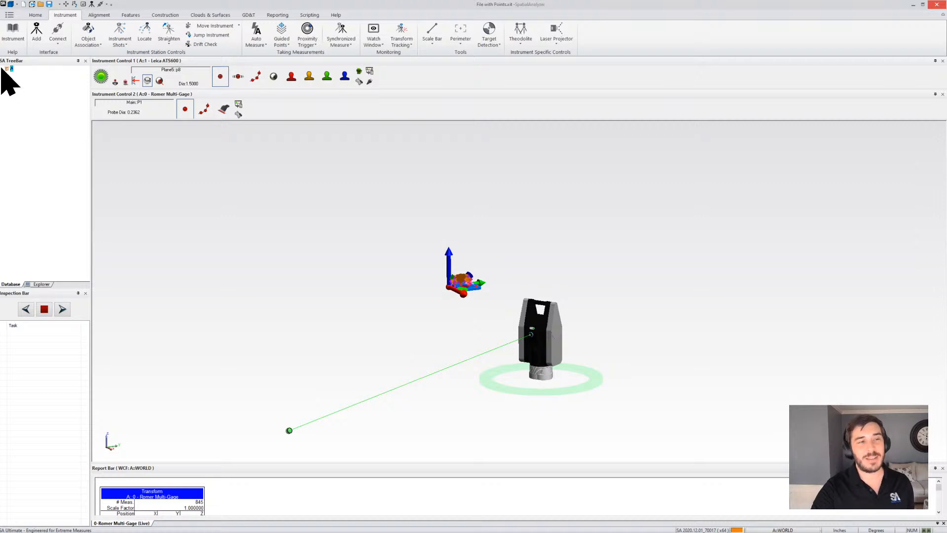
{"action": "left_click", "coordinate": [2, 69]}
{"action": "left_click", "coordinate": [10, 92]}
{"action": "left_click", "coordinate": [6, 93]}
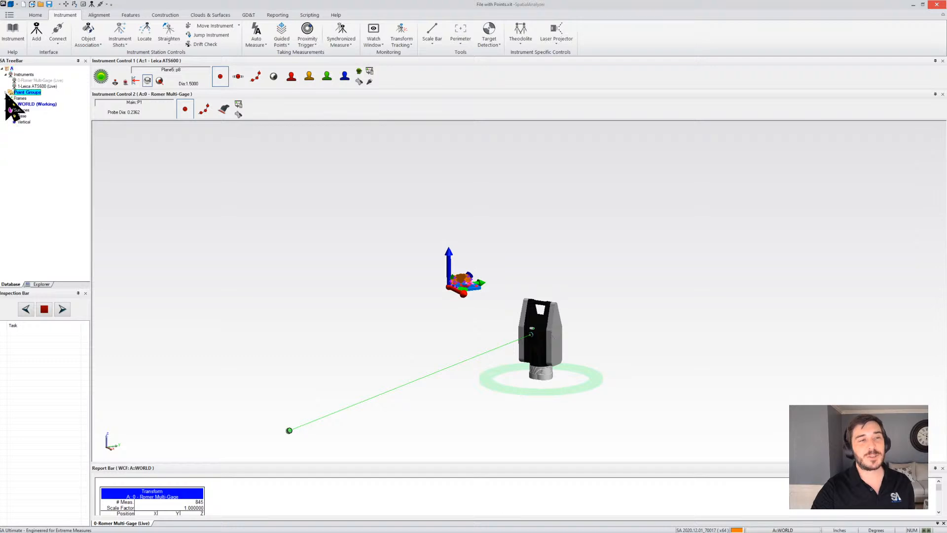
{"action": "left_click", "coordinate": [6, 92]}
{"action": "double_click", "coordinate": [25, 98]}
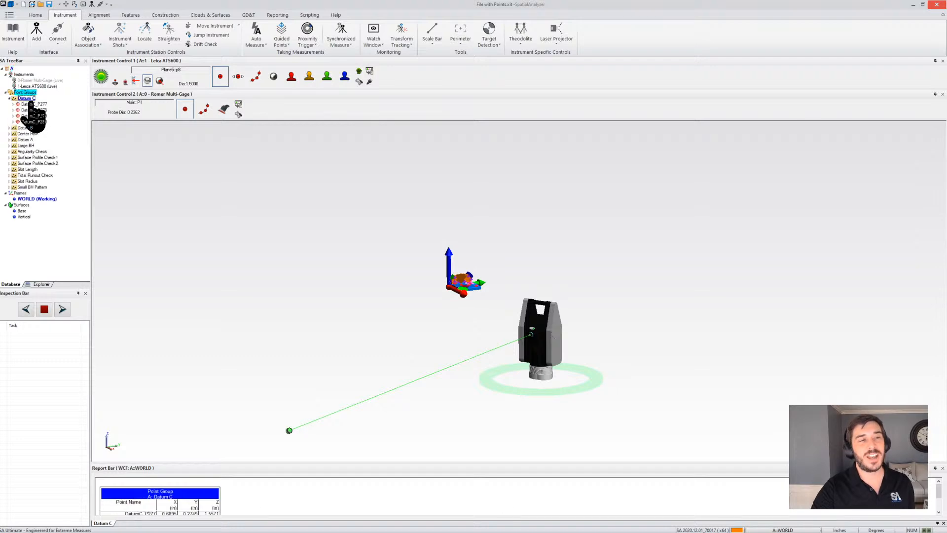
{"action": "left_click", "coordinate": [31, 104]}
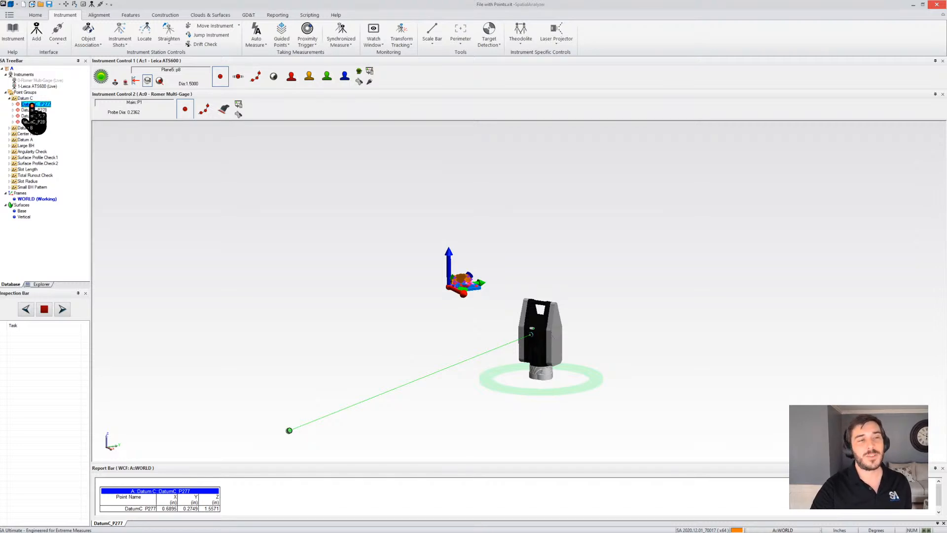
Step: Show the hidden Romer Multi-Gage arm in the graphical view alongside the tracker
{"action": "scroll", "coordinate": [542, 232], "scroll_direction": "down", "scroll_amount": 3}
{"action": "scroll", "coordinate": [550, 242], "scroll_direction": "down", "scroll_amount": 3}
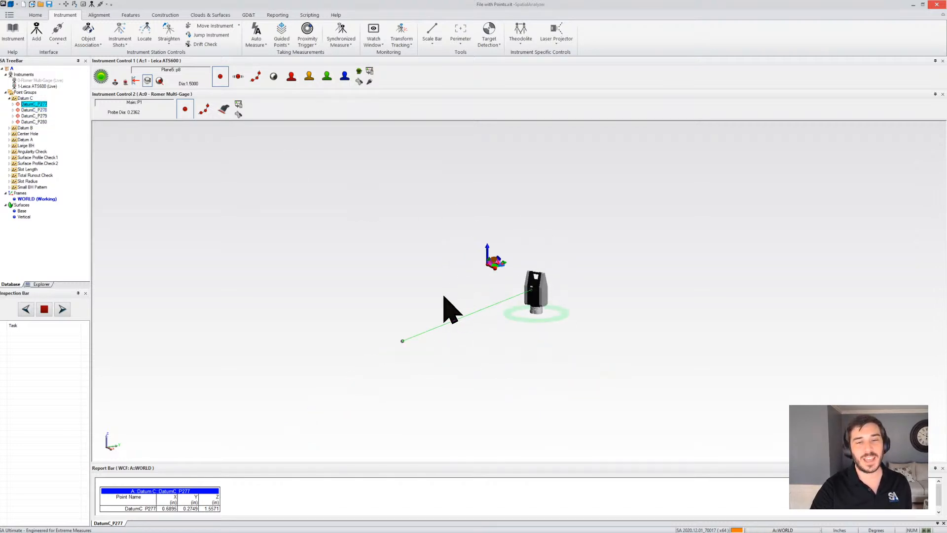
{"action": "scroll", "coordinate": [485, 276], "scroll_direction": "up", "scroll_amount": 10}
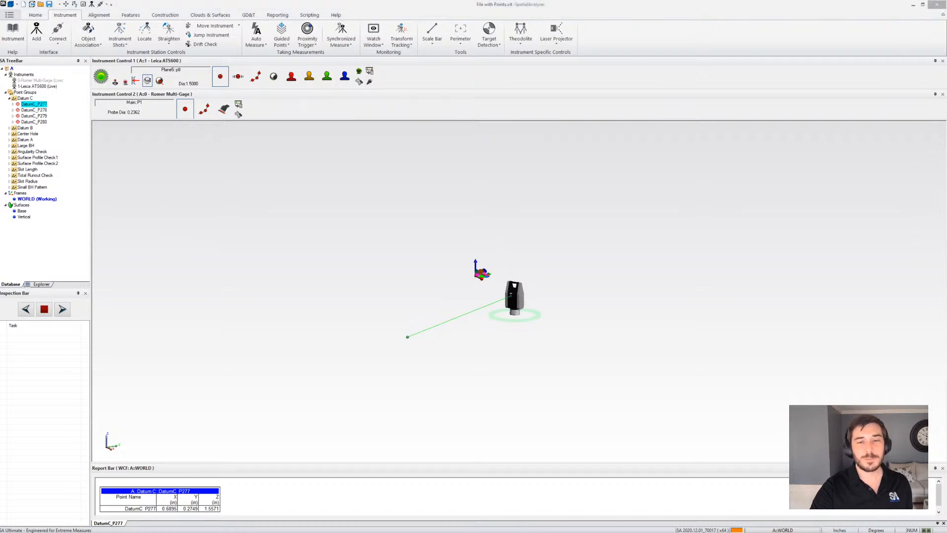
{"action": "scroll", "coordinate": [424, 273], "scroll_direction": "up", "scroll_amount": 3}
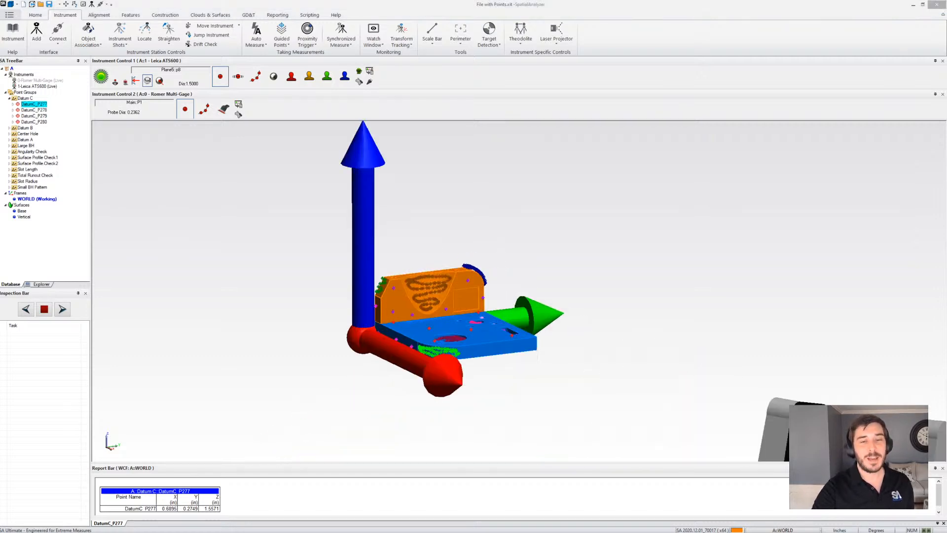
{"action": "left_click", "coordinate": [445, 300]}
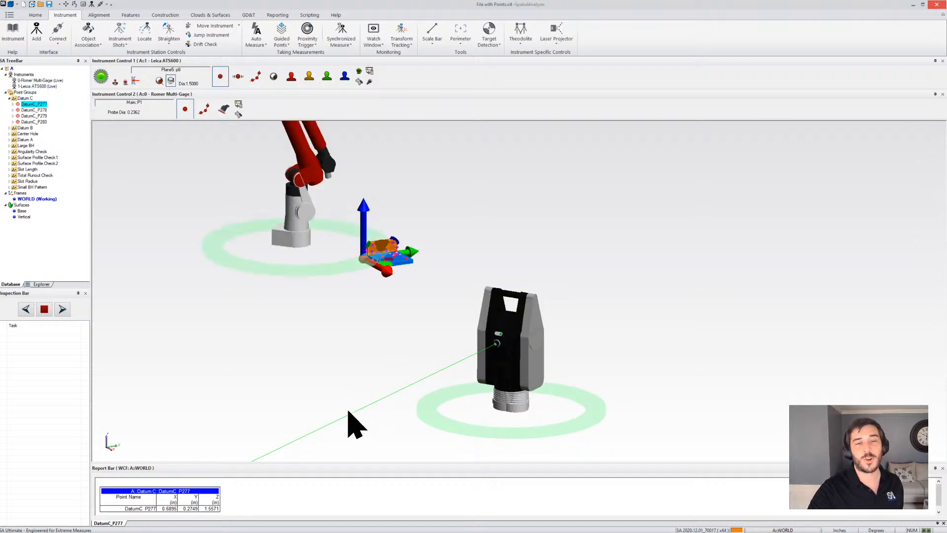
Step: Examine the Romer arm, the tracker and the part from various distances, ending close to the part
{"action": "scroll", "coordinate": [353, 417], "scroll_direction": "down", "scroll_amount": 2}
{"action": "scroll", "coordinate": [341, 296], "scroll_direction": "up", "scroll_amount": 3}
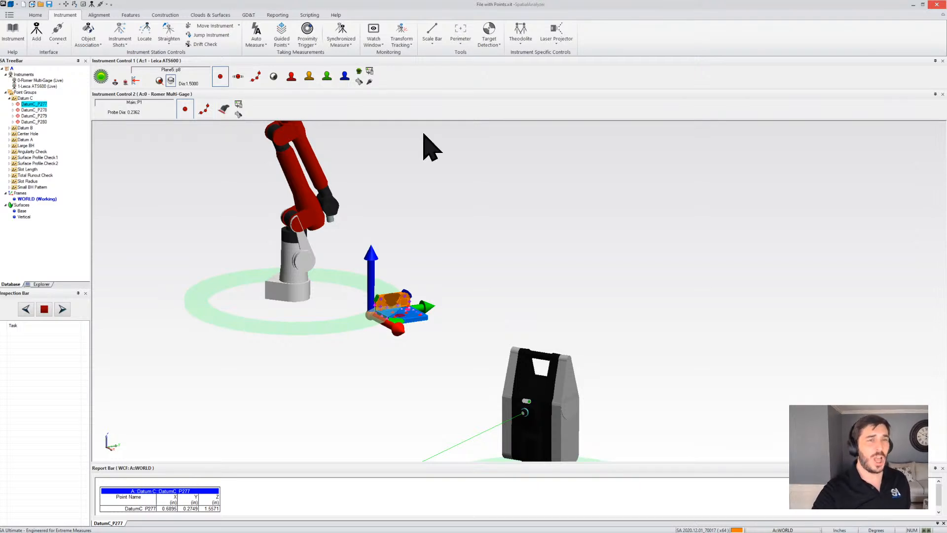
{"action": "scroll", "coordinate": [383, 207], "scroll_direction": "down", "scroll_amount": 5}
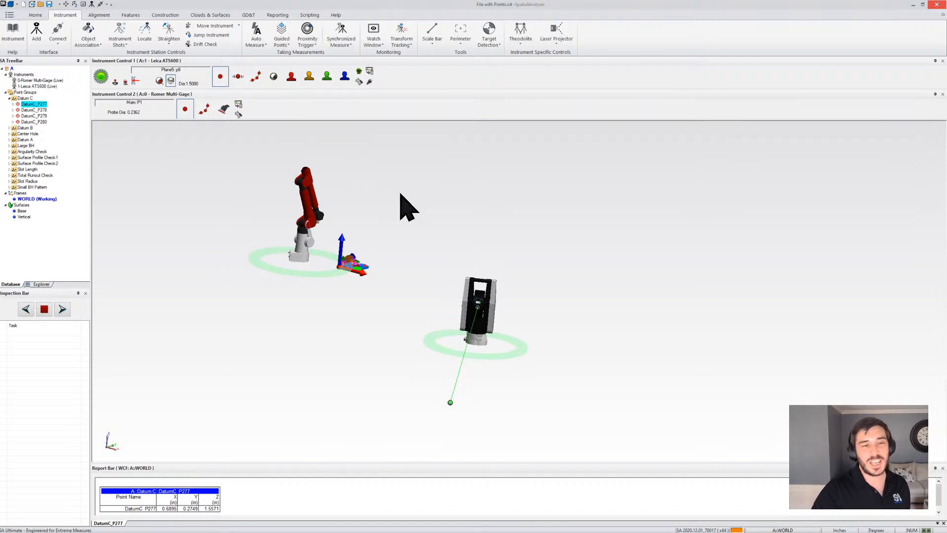
{"action": "scroll", "coordinate": [351, 261], "scroll_direction": "up", "scroll_amount": 5}
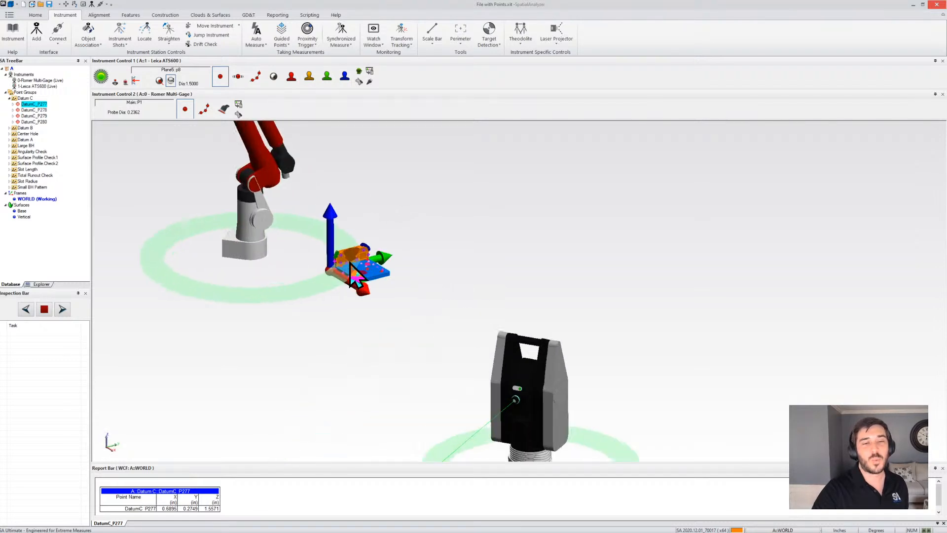
{"action": "scroll", "coordinate": [352, 256], "scroll_direction": "up", "scroll_amount": 3}
{"action": "scroll", "coordinate": [414, 249], "scroll_direction": "down", "scroll_amount": 4}
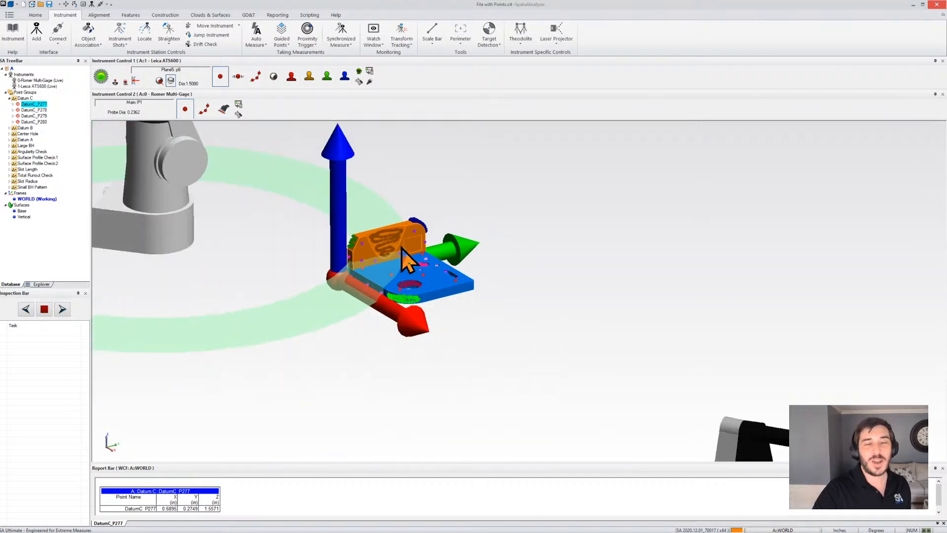
{"action": "scroll", "coordinate": [402, 262], "scroll_direction": "up", "scroll_amount": 2}
{"action": "scroll", "coordinate": [396, 250], "scroll_direction": "up", "scroll_amount": 5}
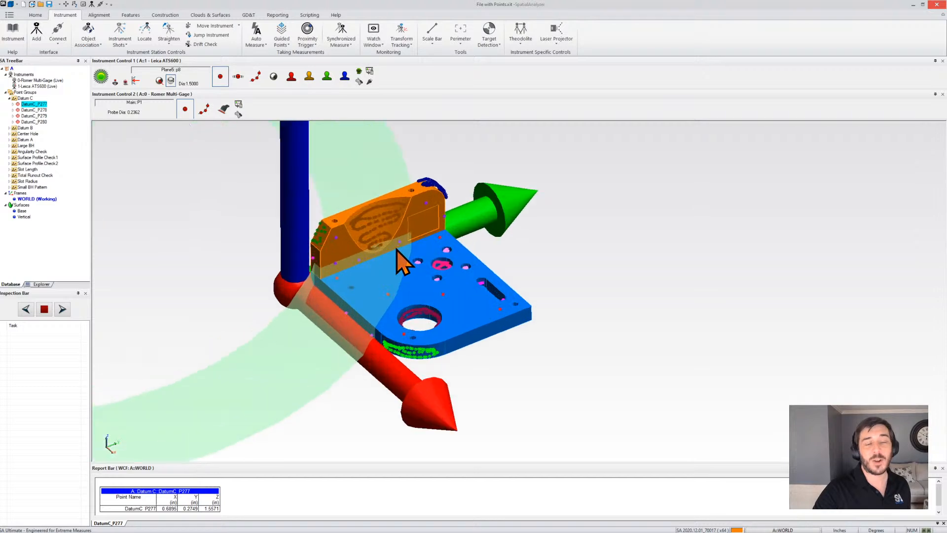
{"action": "scroll", "coordinate": [398, 261], "scroll_direction": "down", "scroll_amount": 5}
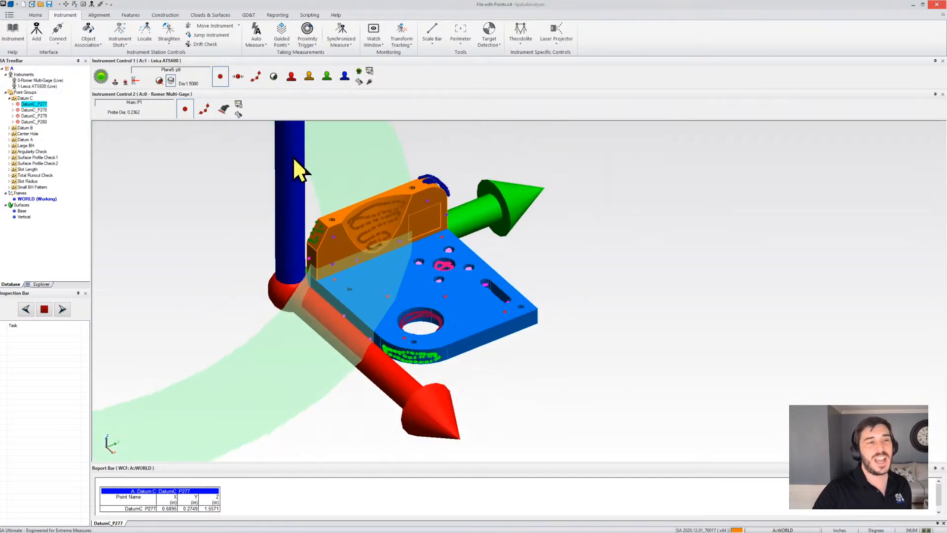
Step: Import the Demo Part 2020 100 model into the file using Auto Import by file type
{"action": "left_click", "coordinate": [10, 15]}
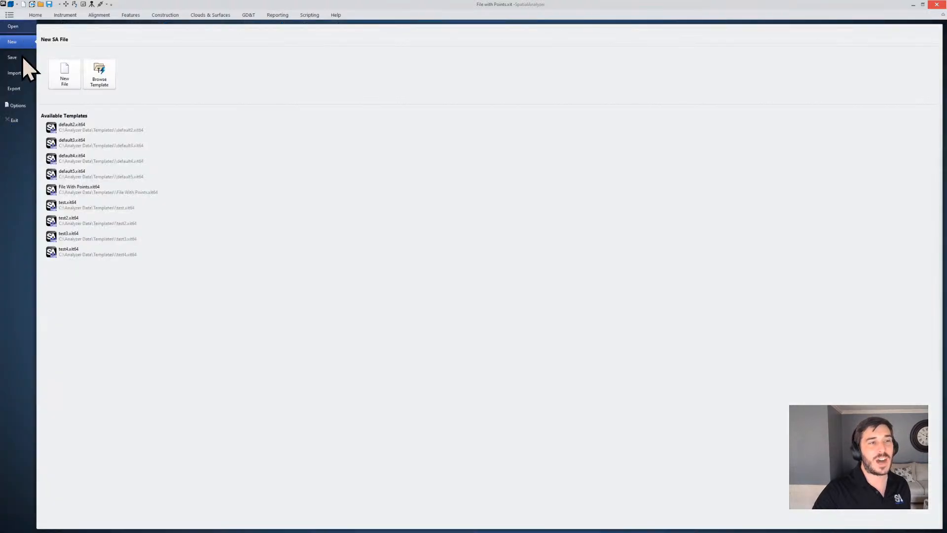
{"action": "left_click", "coordinate": [18, 74]}
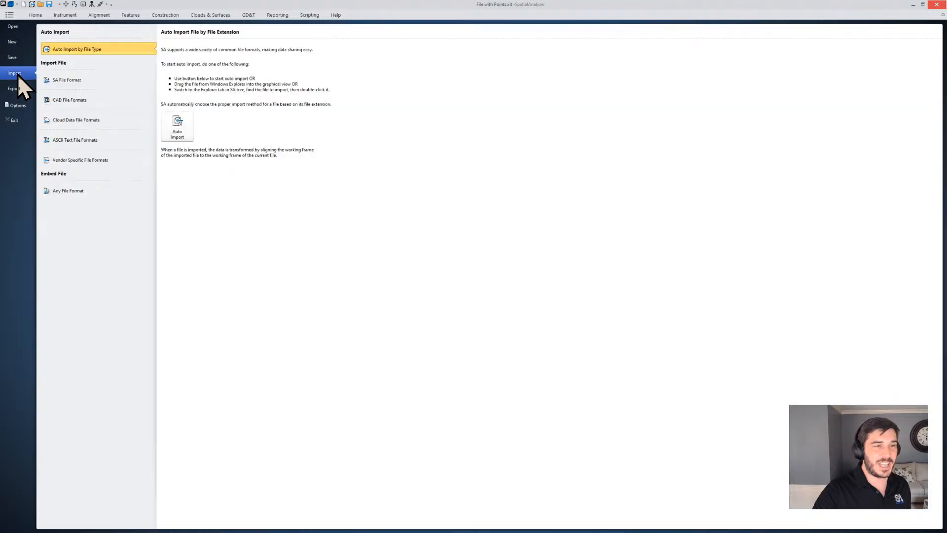
{"action": "left_click", "coordinate": [175, 129]}
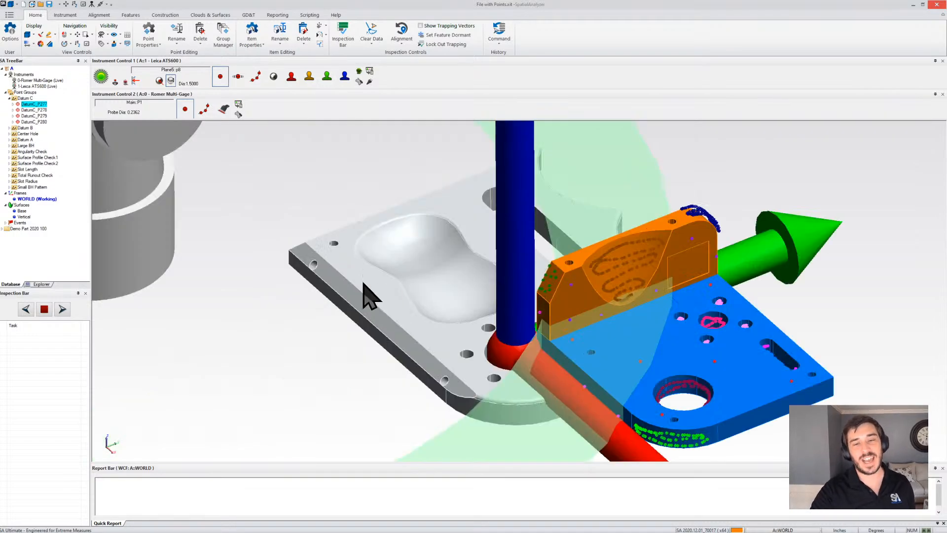
Step: Hide the Base surface and all other items so only the Demo Part 2020 100 model is shown
{"action": "middle_click_drag", "start_coordinate": [501, 296], "coordinate": [383, 349]}
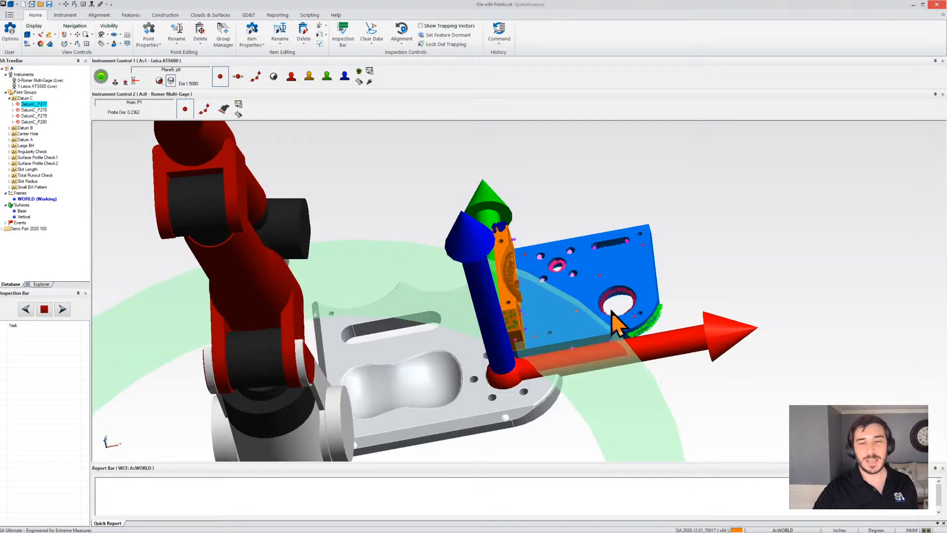
{"action": "middle_click", "coordinate": [585, 297]}
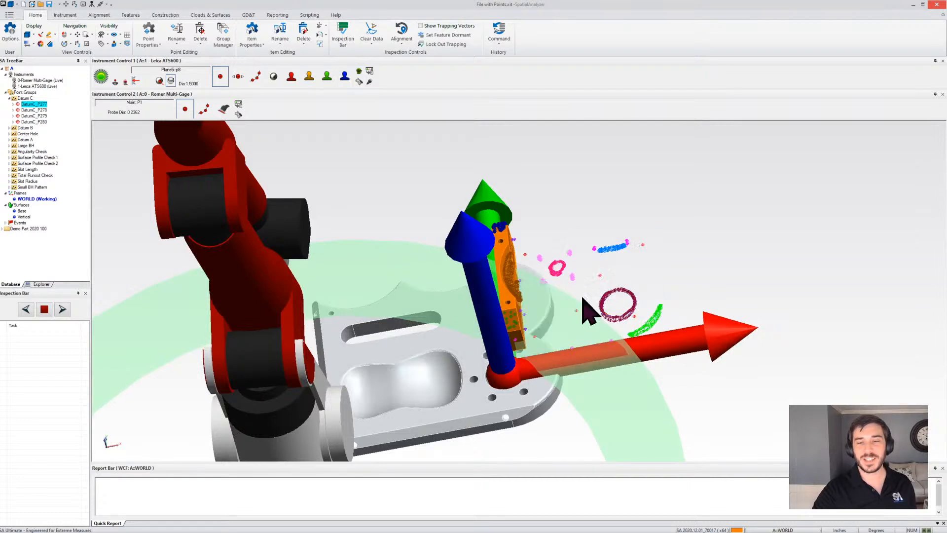
{"action": "middle_click", "coordinate": [10, 69]}
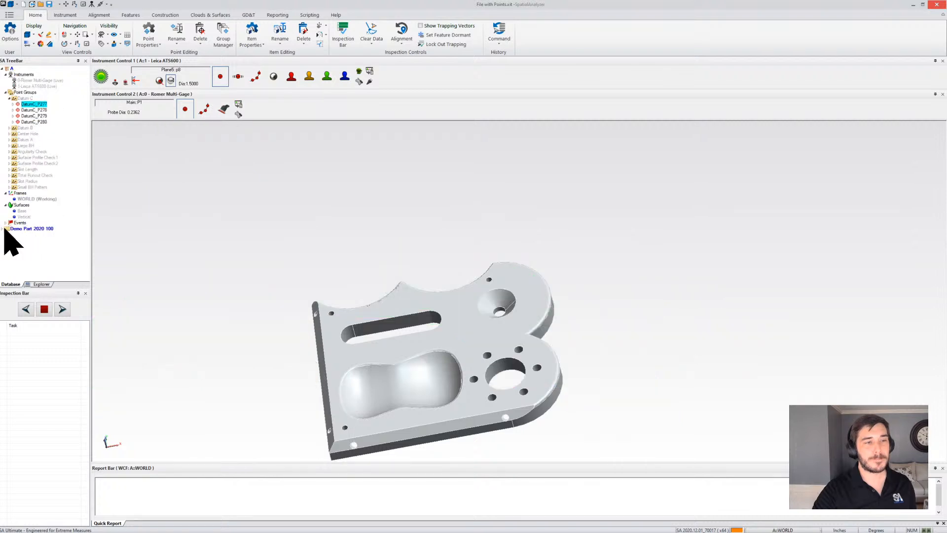
Step: Create a plane feature from the CAD part's large top face and set it as the projection plane for new features
{"action": "right_click_drag", "start_coordinate": [571, 328], "coordinate": [594, 372]}
{"action": "scroll", "coordinate": [624, 395], "scroll_direction": "up", "scroll_amount": 3}
{"action": "scroll", "coordinate": [577, 375], "scroll_direction": "up", "scroll_amount": 3}
{"action": "scroll", "coordinate": [420, 289], "scroll_direction": "down", "scroll_amount": 5}
{"action": "right_click_drag", "start_coordinate": [533, 360], "coordinate": [531, 391]}
{"action": "right_click_drag", "start_coordinate": [488, 337], "coordinate": [469, 350]}
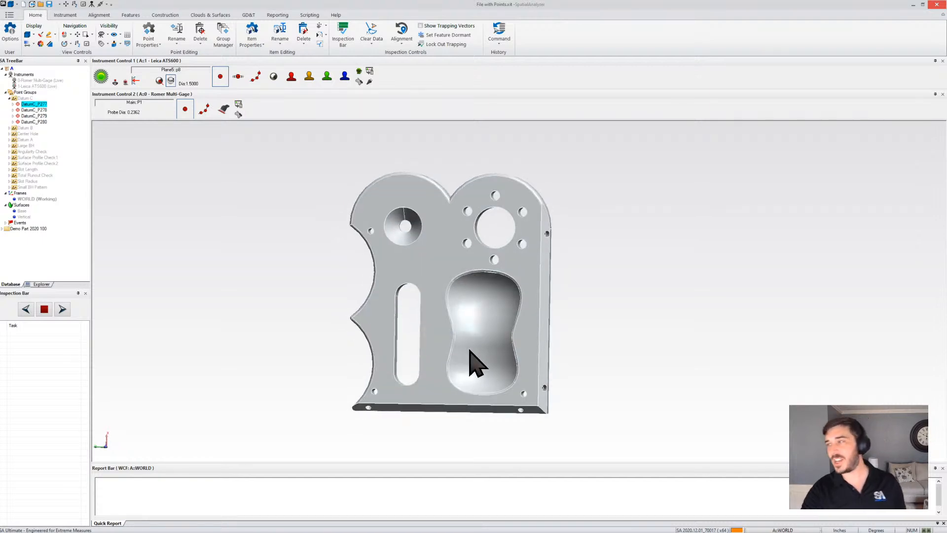
{"action": "right_click_drag", "start_coordinate": [478, 347], "coordinate": [491, 321]}
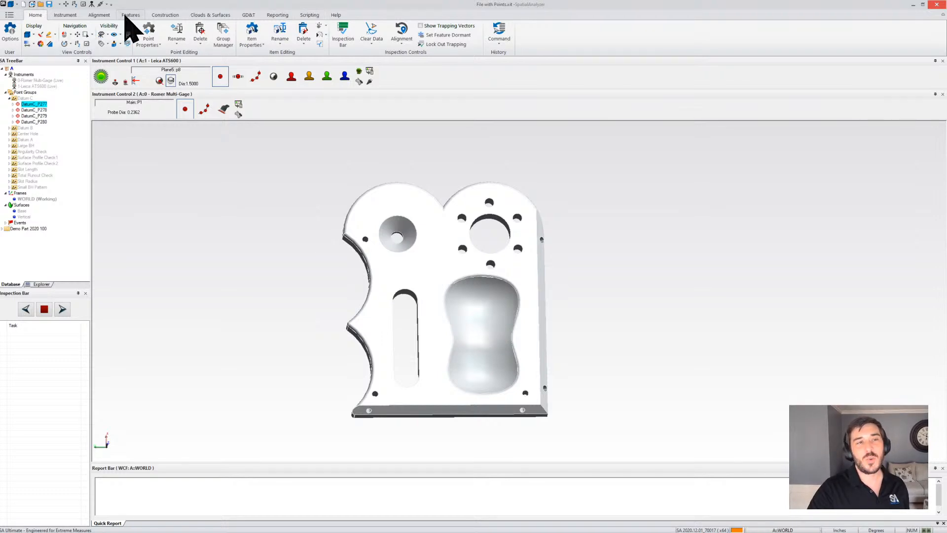
{"action": "left_click", "coordinate": [131, 16]}
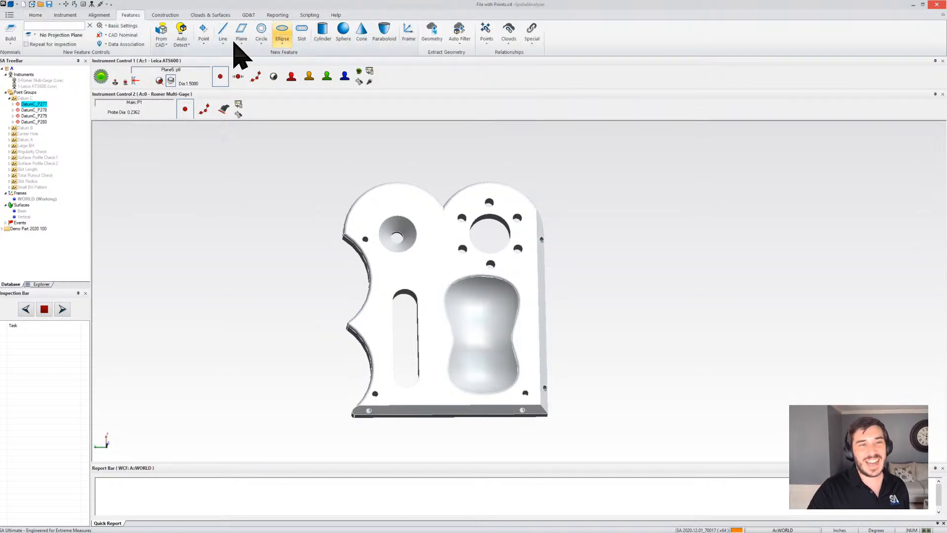
{"action": "left_click_drag", "start_coordinate": [471, 341], "coordinate": [474, 326]}
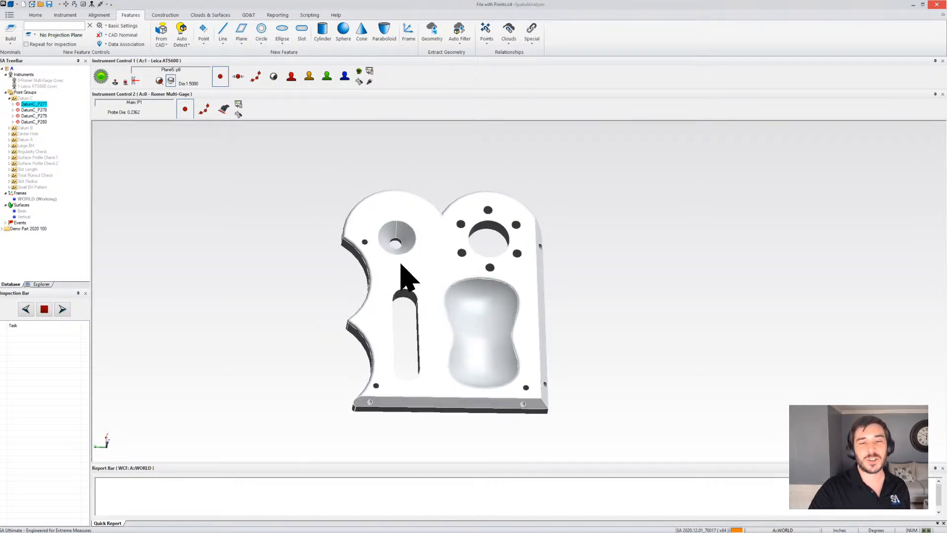
{"action": "left_click_drag", "start_coordinate": [418, 318], "coordinate": [403, 303]}
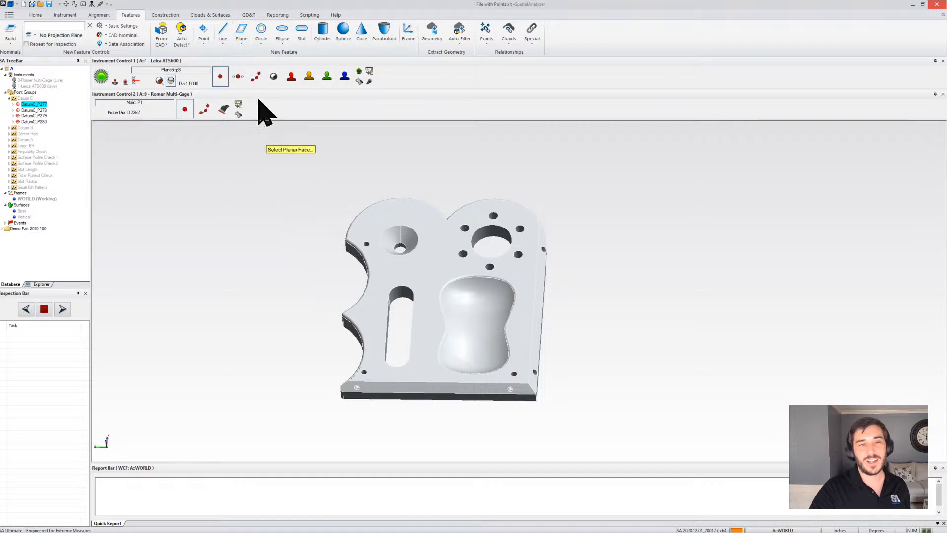
{"action": "left_click", "coordinate": [383, 389]}
{"action": "mouse_move", "coordinate": [434, 409]}
{"action": "left_mouse_down"}
{"action": "mouse_move", "coordinate": [440, 383]}
{"action": "mouse_move", "coordinate": [437, 393]}
{"action": "left_mouse_up"}
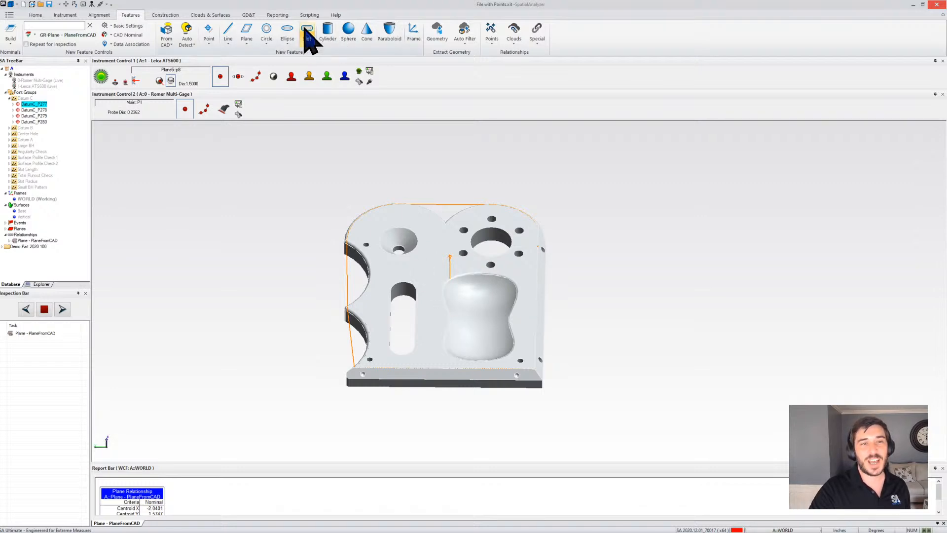
Step: Create a slot feature from the elongated slot in the CAD part
{"action": "left_click", "coordinate": [306, 30]}
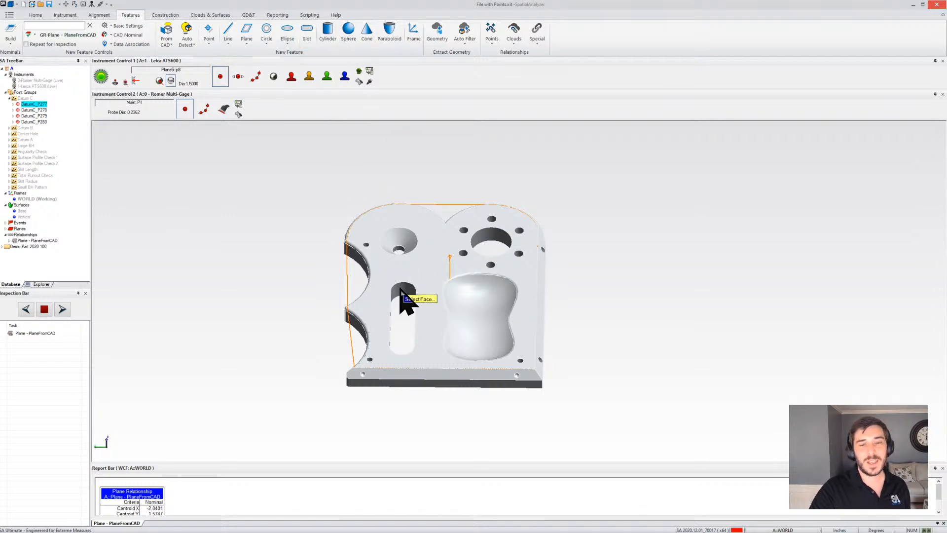
{"action": "left_click_drag", "start_coordinate": [466, 321], "coordinate": [423, 328]}
{"action": "scroll", "coordinate": [341, 351], "scroll_direction": "up", "scroll_amount": 2}
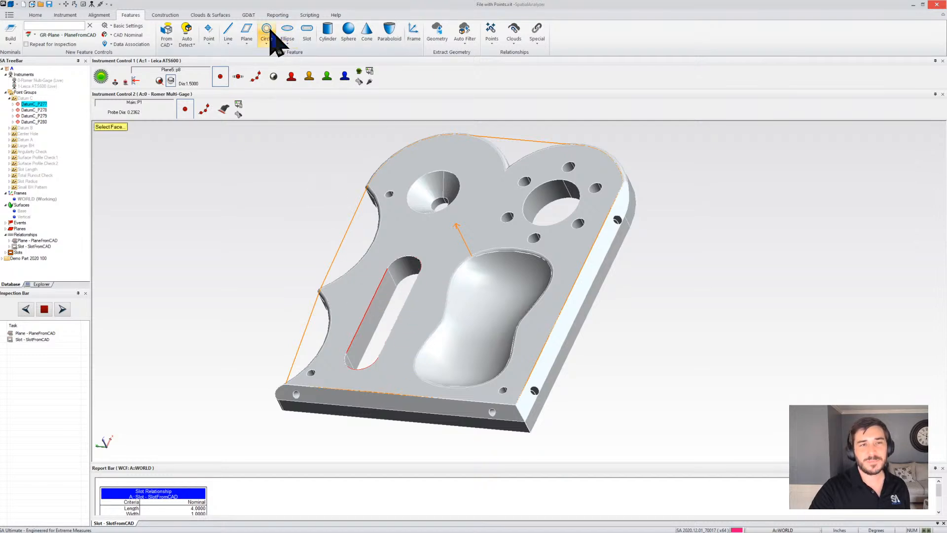
Step: Create circle features from the large through hole and the six small holes surrounding it on the CAD part
{"action": "left_click_drag", "start_coordinate": [438, 222], "coordinate": [476, 222]}
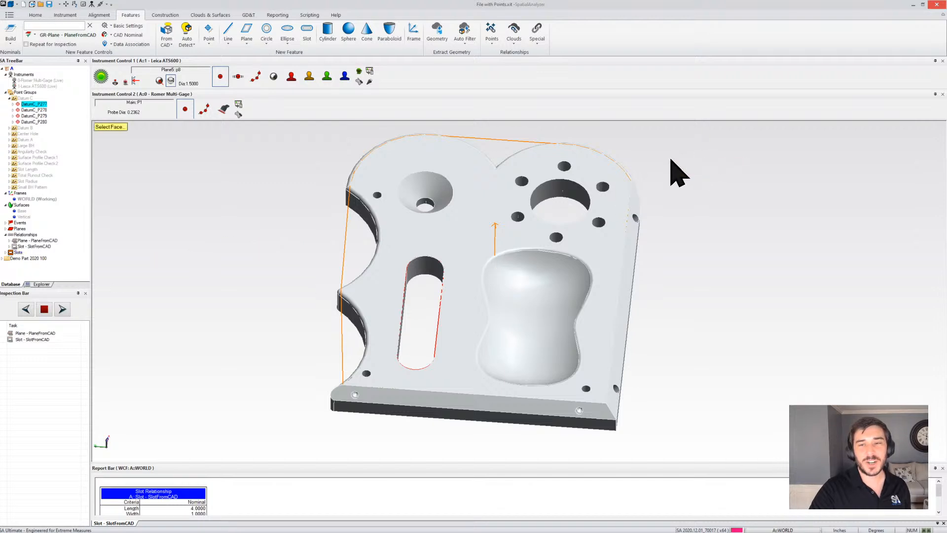
{"action": "left_click", "coordinate": [557, 183]}
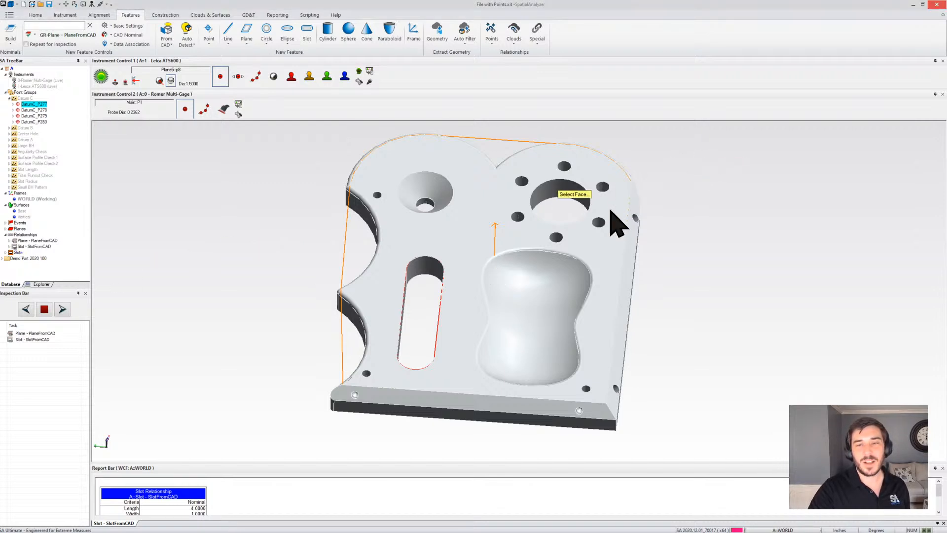
{"action": "left_click", "coordinate": [602, 186]}
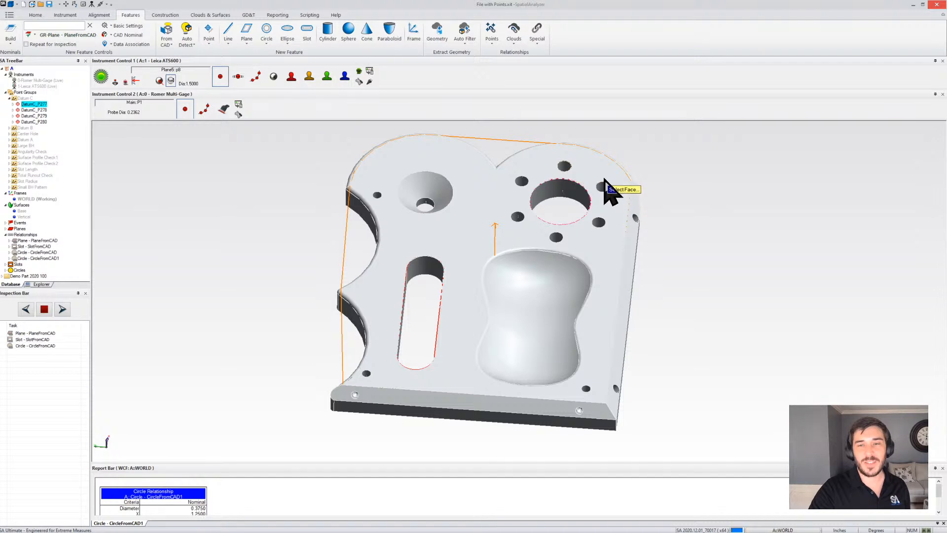
{"action": "left_click", "coordinate": [599, 222]}
{"action": "left_click", "coordinate": [561, 238]}
{"action": "left_click", "coordinate": [519, 217]}
{"action": "left_click", "coordinate": [526, 182]}
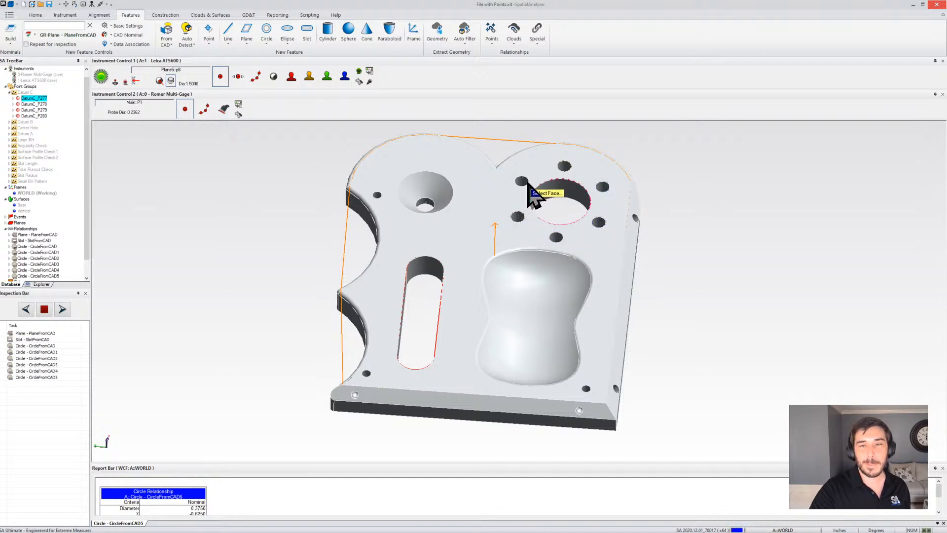
{"action": "left_click", "coordinate": [526, 182]}
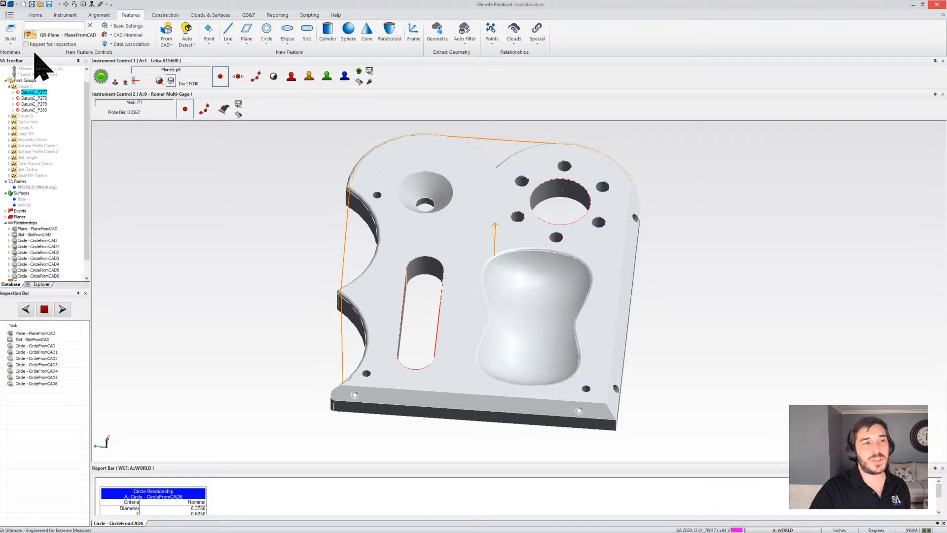
Step: Clear the projection plane and create four plane features from the chamfers and side faces along two adjoining edges of the part
{"action": "mouse_move", "coordinate": [439, 307]}
{"action": "left_mouse_down"}
{"action": "mouse_move", "coordinate": [421, 277]}
{"action": "mouse_move", "coordinate": [435, 310]}
{"action": "left_mouse_up"}
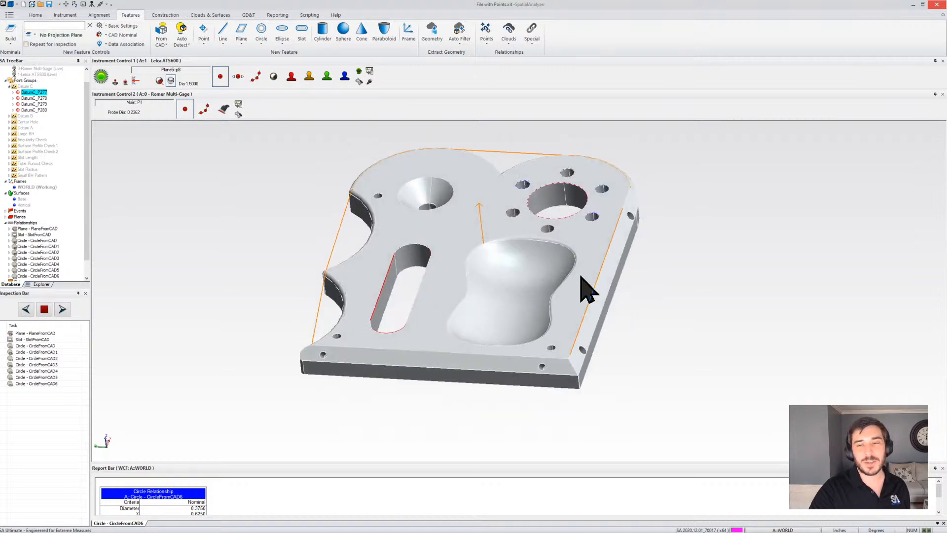
{"action": "left_click", "coordinate": [243, 33]}
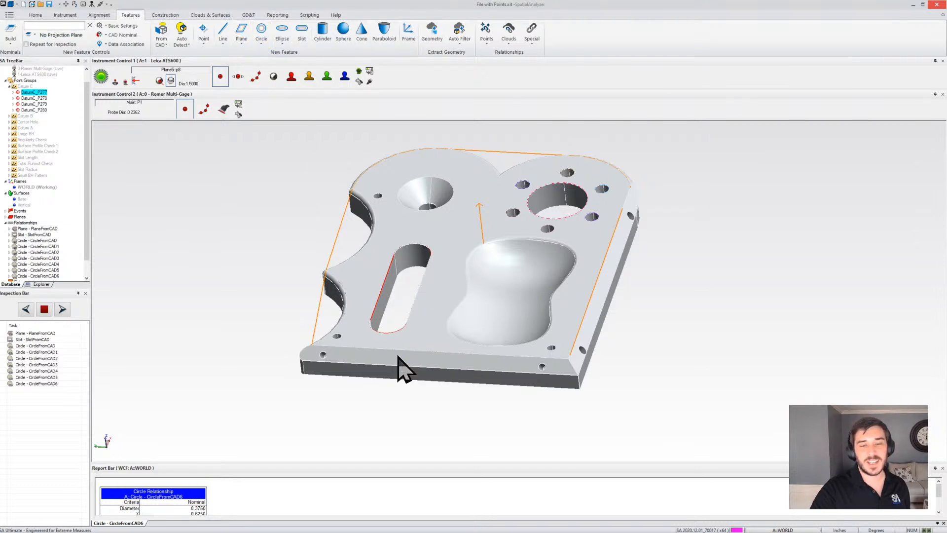
{"action": "left_click", "coordinate": [579, 358]}
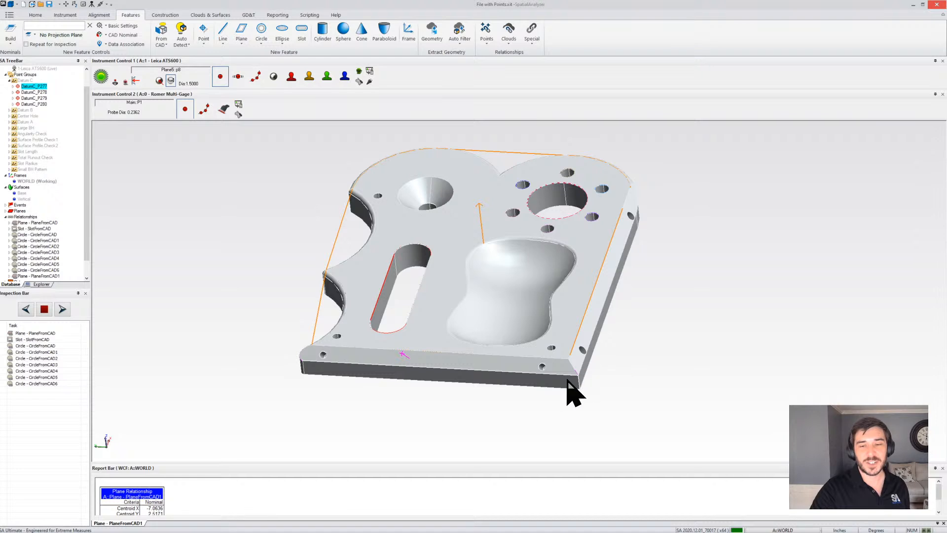
{"action": "left_click", "coordinate": [567, 384]}
{"action": "left_click_drag", "start_coordinate": [637, 389], "coordinate": [597, 373]}
{"action": "left_click", "coordinate": [473, 288]}
{"action": "left_click_drag", "start_coordinate": [589, 355], "coordinate": [423, 313]}
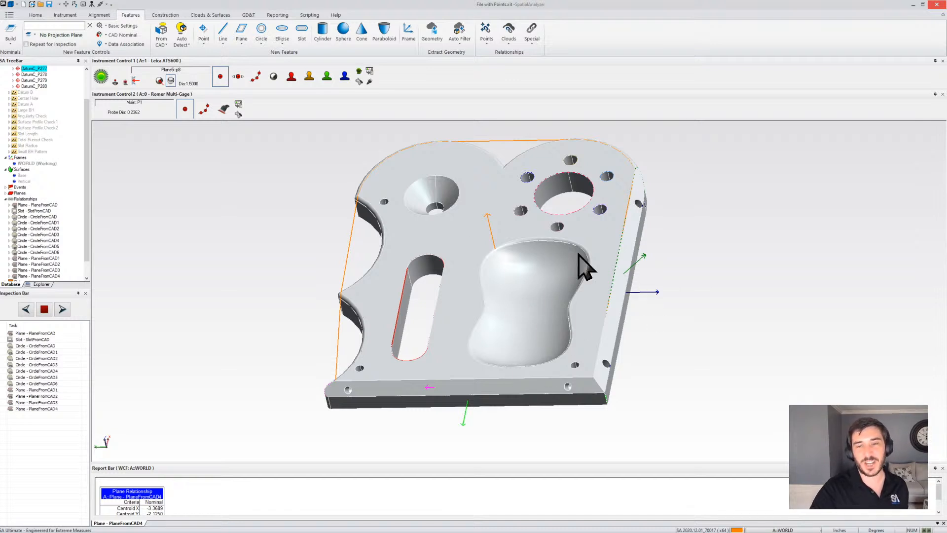
Step: Create a Points to Surface Faces relationship for the contoured pocket surface of the part
{"action": "left_click_drag", "start_coordinate": [512, 291], "coordinate": [519, 311]}
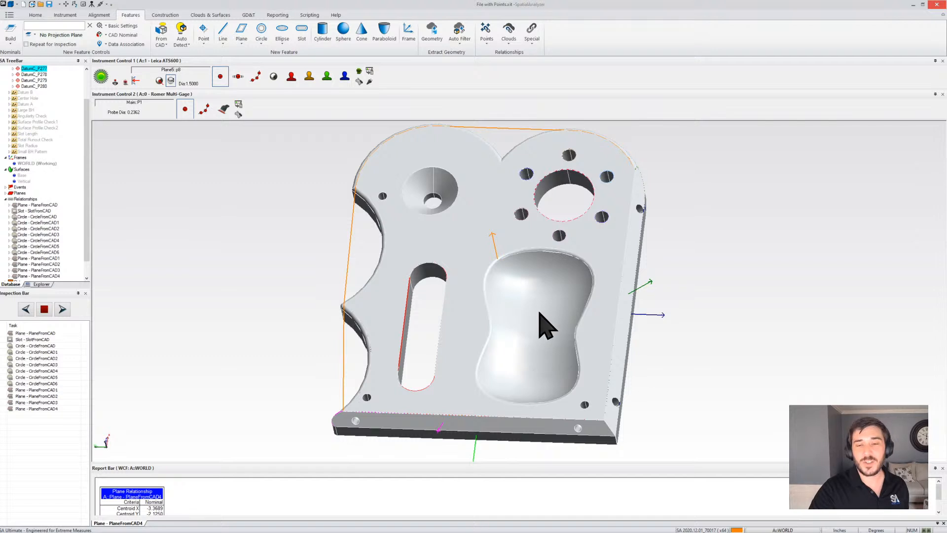
{"action": "left_click", "coordinate": [486, 44]}
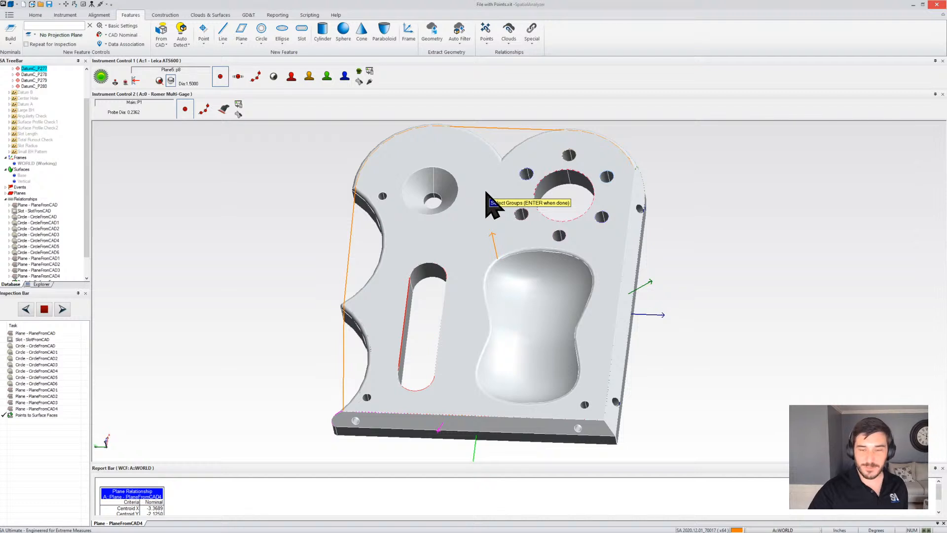
{"action": "left_click", "coordinate": [524, 296]}
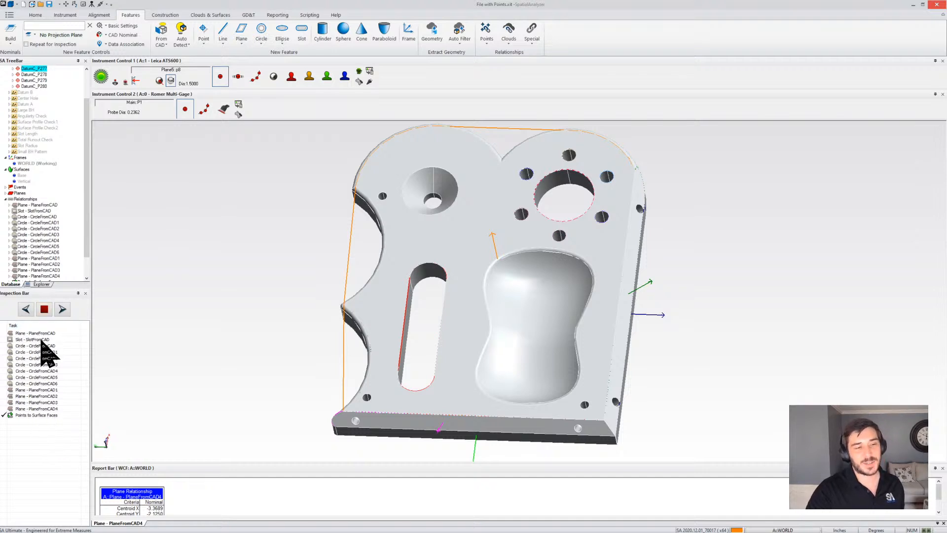
Step: Toggle the Inspection Bar off and on again, and display the report for its first plane task, Plane - PlaneFromCAD
{"action": "left_click", "coordinate": [57, 60]}
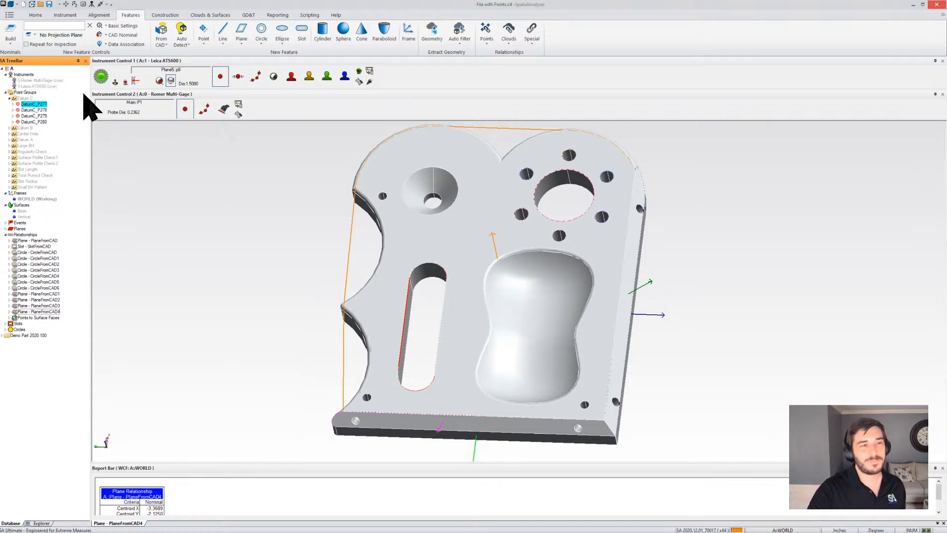
{"action": "key", "text": "alt+i"}
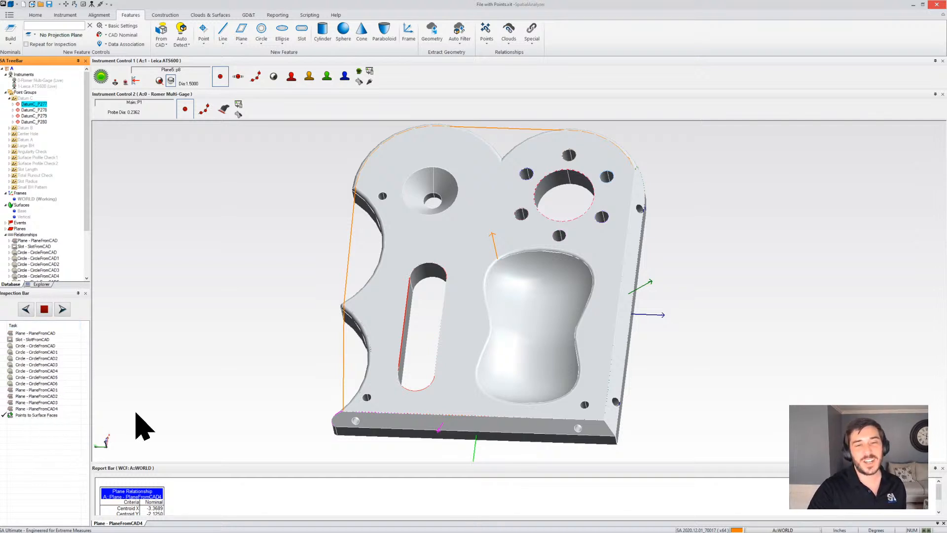
{"action": "left_click", "coordinate": [38, 334]}
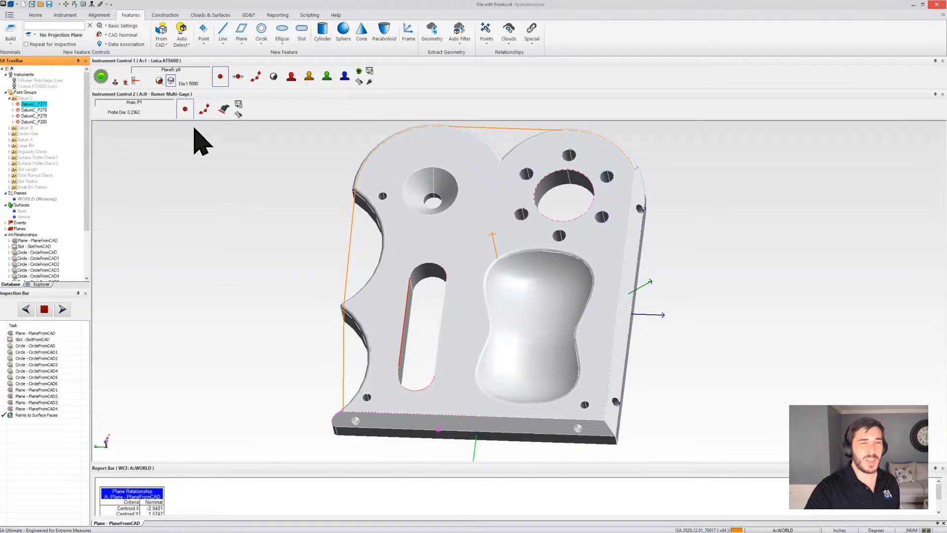
Step: Examine the part and its plane, slot and circle features from above and from several low and oblique angles
{"action": "scroll", "coordinate": [400, 222], "scroll_direction": "down", "scroll_amount": 2}
{"action": "mouse_move", "coordinate": [402, 387]}
{"action": "right_mouse_down"}
{"action": "mouse_move", "coordinate": [431, 354]}
{"action": "mouse_move", "coordinate": [406, 398]}
{"action": "right_mouse_up"}
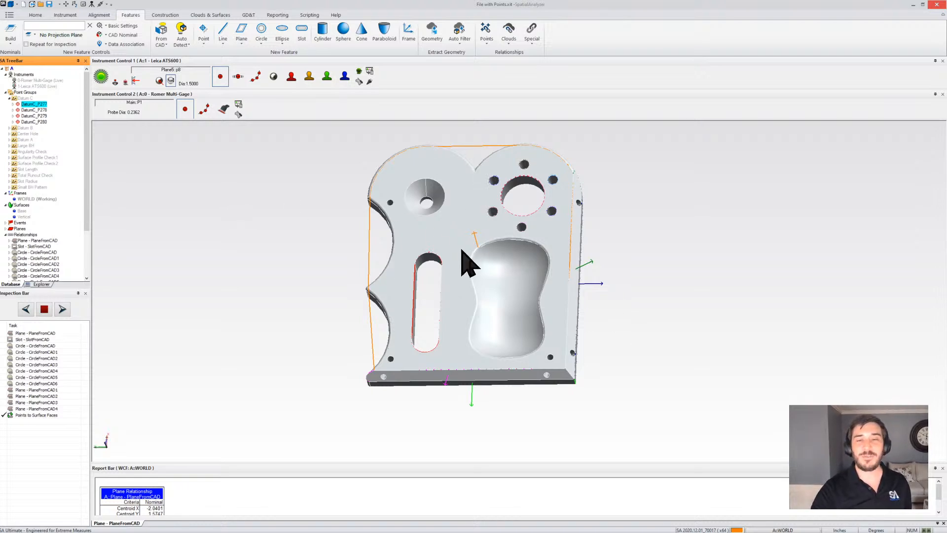
{"action": "right_click_drag", "start_coordinate": [463, 250], "coordinate": [466, 263]}
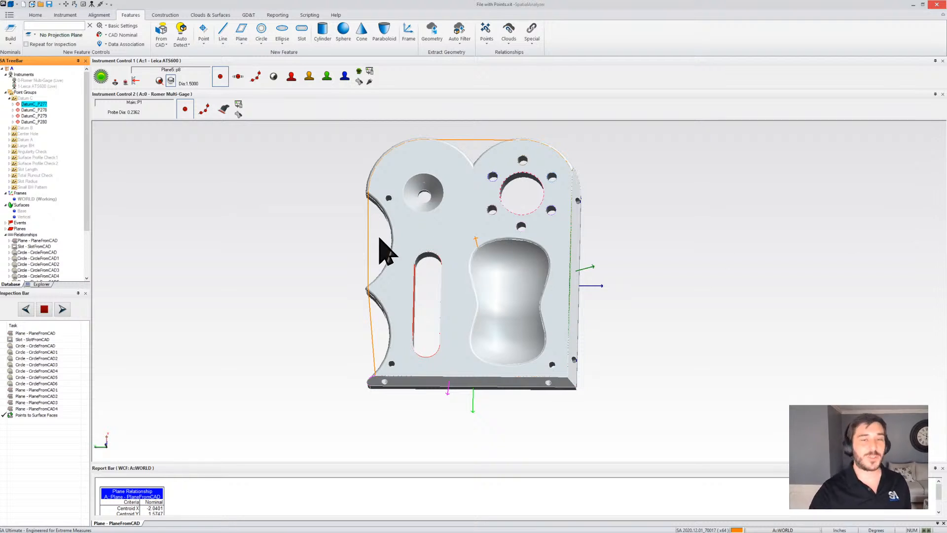
{"action": "right_click_drag", "start_coordinate": [470, 258], "coordinate": [454, 182]}
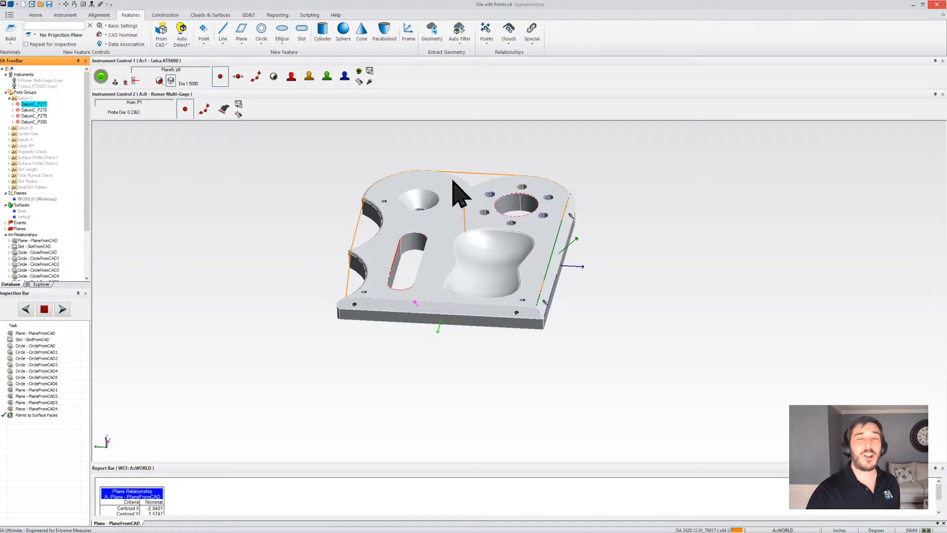
{"action": "right_click_drag", "start_coordinate": [464, 220], "coordinate": [464, 209]}
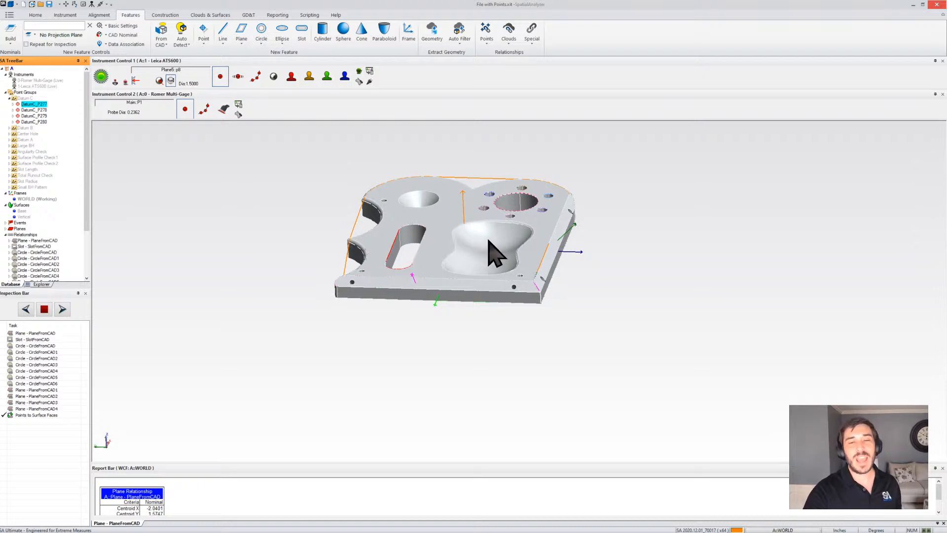
{"action": "right_click_drag", "start_coordinate": [490, 247], "coordinate": [472, 243]}
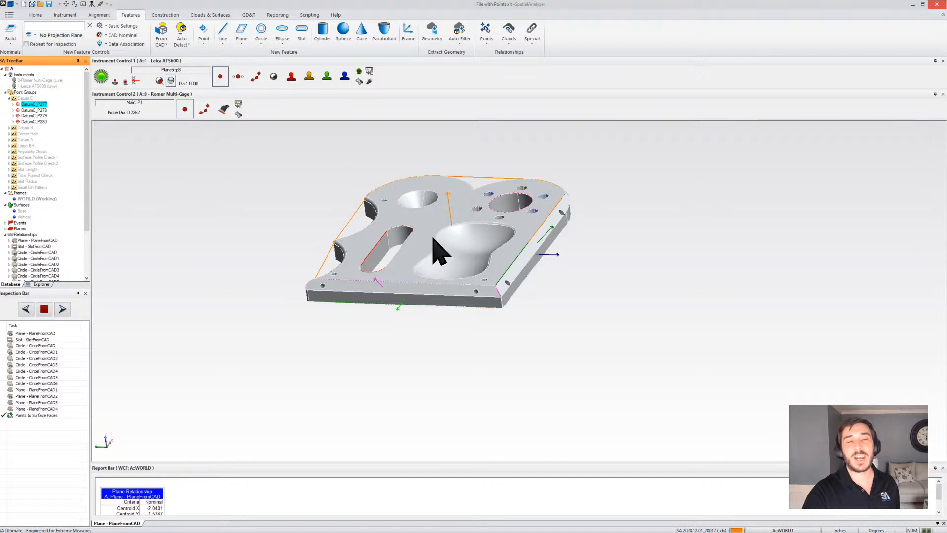
{"action": "right_click_drag", "start_coordinate": [476, 292], "coordinate": [450, 259]}
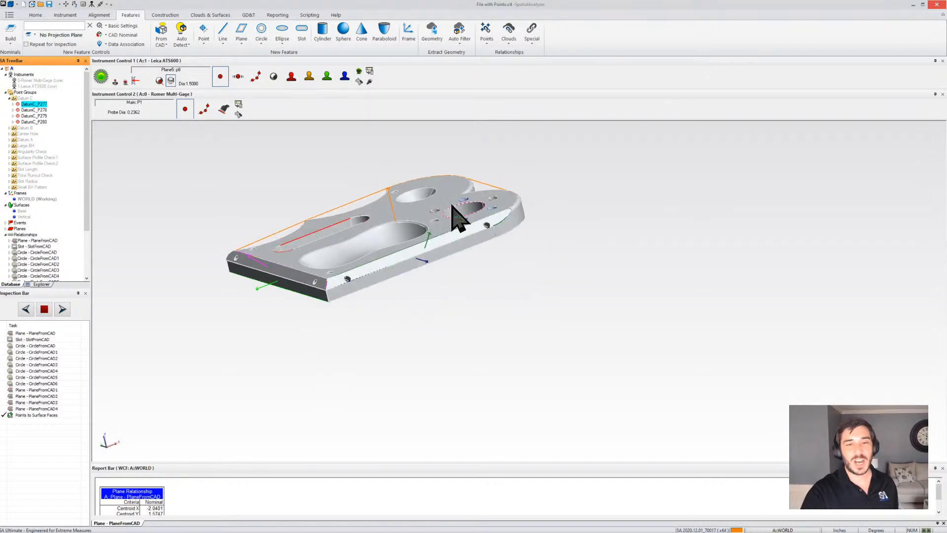
{"action": "right_click_drag", "start_coordinate": [481, 275], "coordinate": [387, 302]}
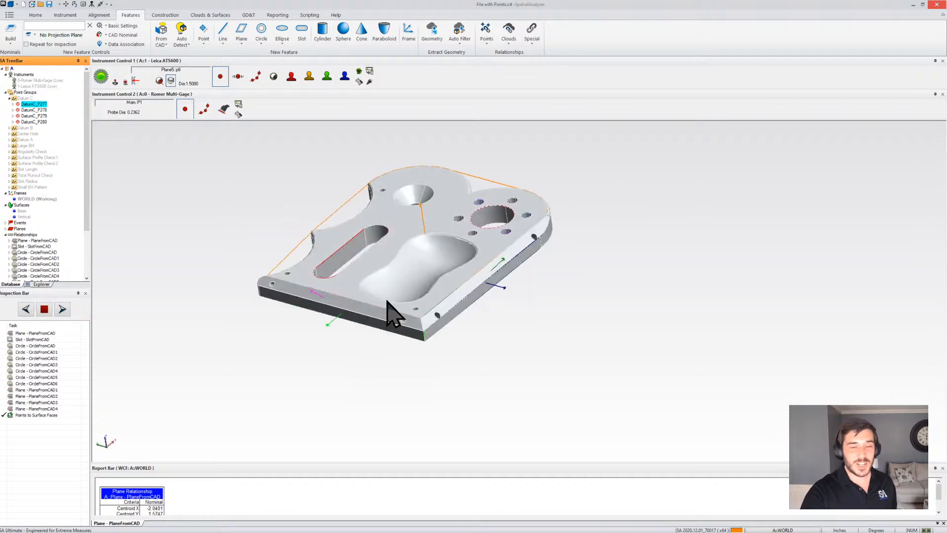
{"action": "right_click_drag", "start_coordinate": [443, 258], "coordinate": [492, 283]}
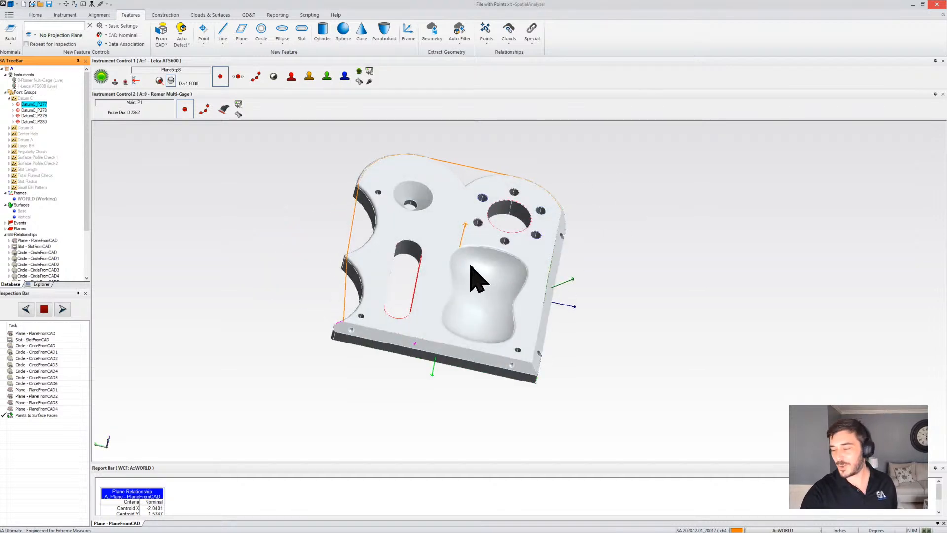
{"action": "right_click_drag", "start_coordinate": [467, 233], "coordinate": [480, 260]}
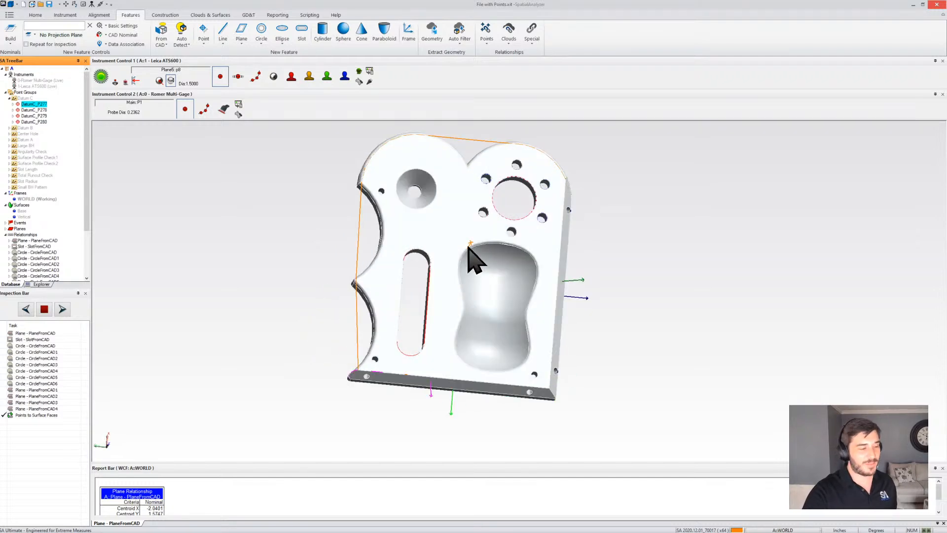